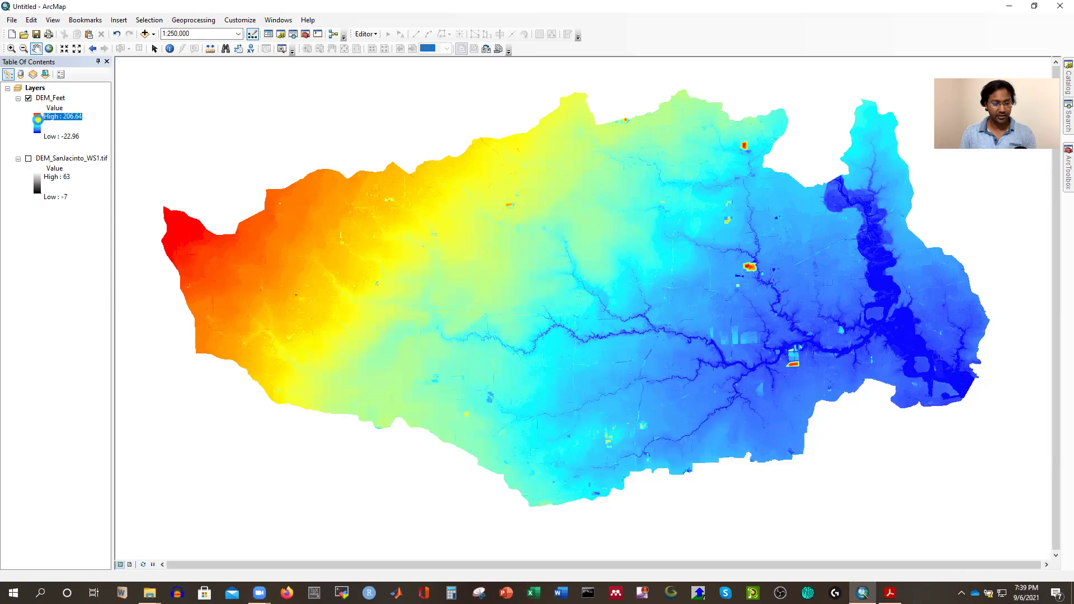
Change the DEM_Feet color ramp to the one running from white and magenta through blue, green and yellow to dark brown.
left_click(38, 124)
left_click(136, 158)
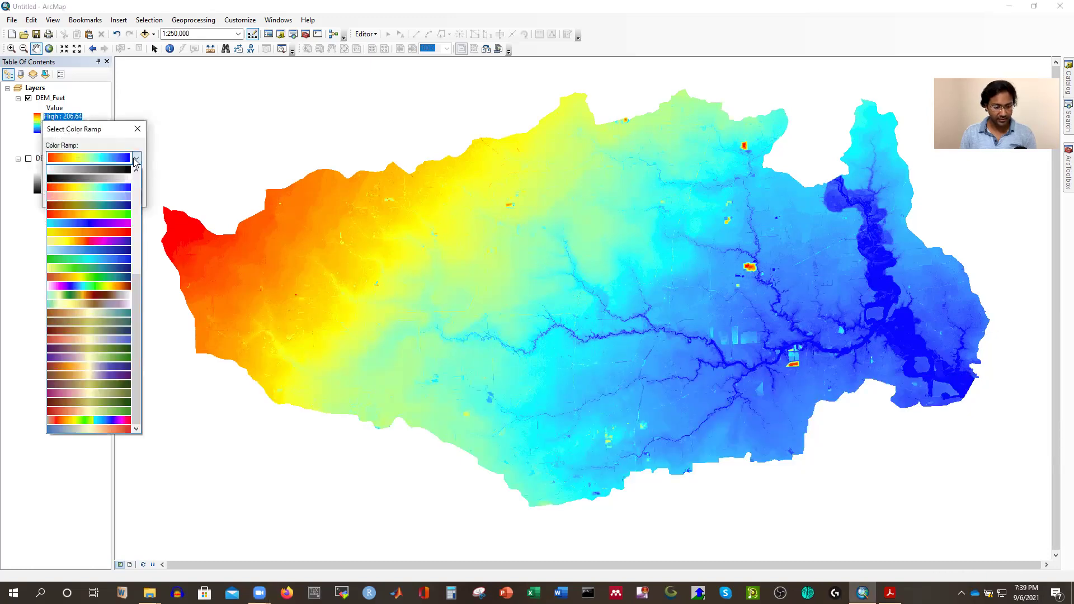
left_click(101, 285)
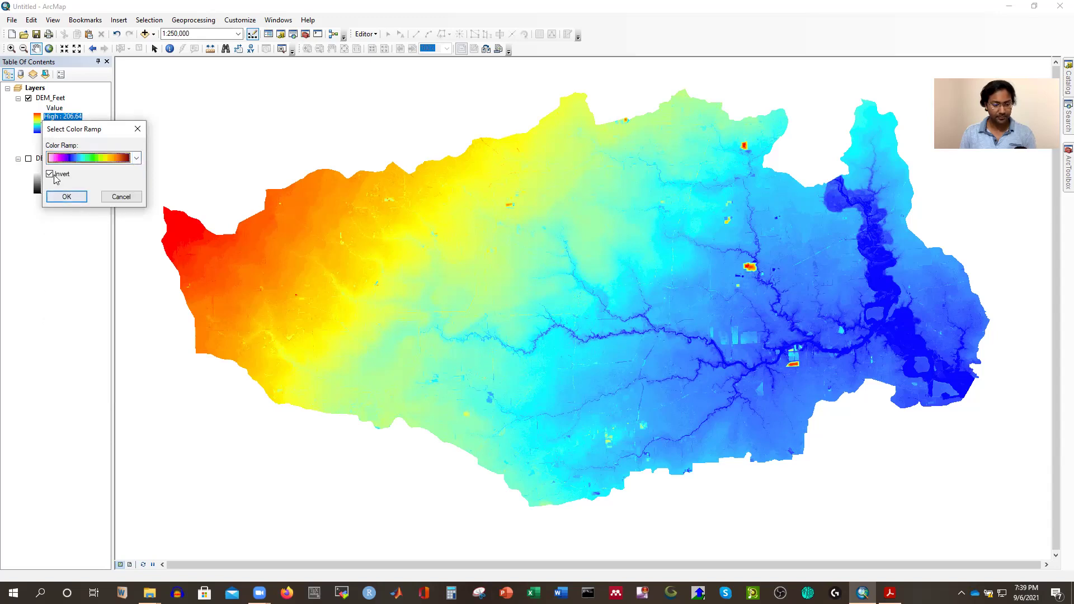
left_click(66, 196)
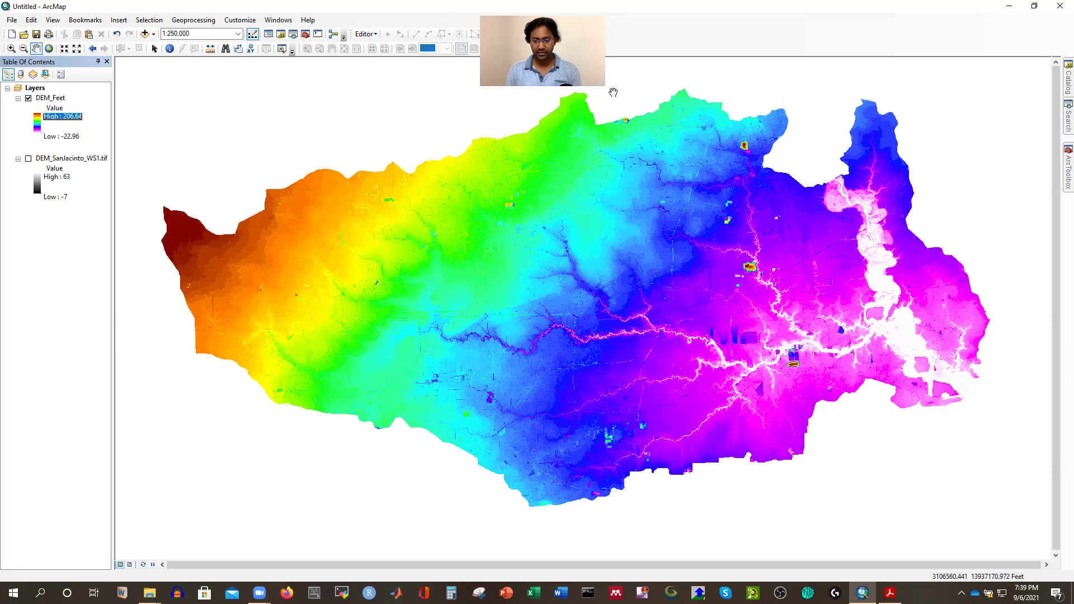
left_click_drag(610, 95, 663, 126)
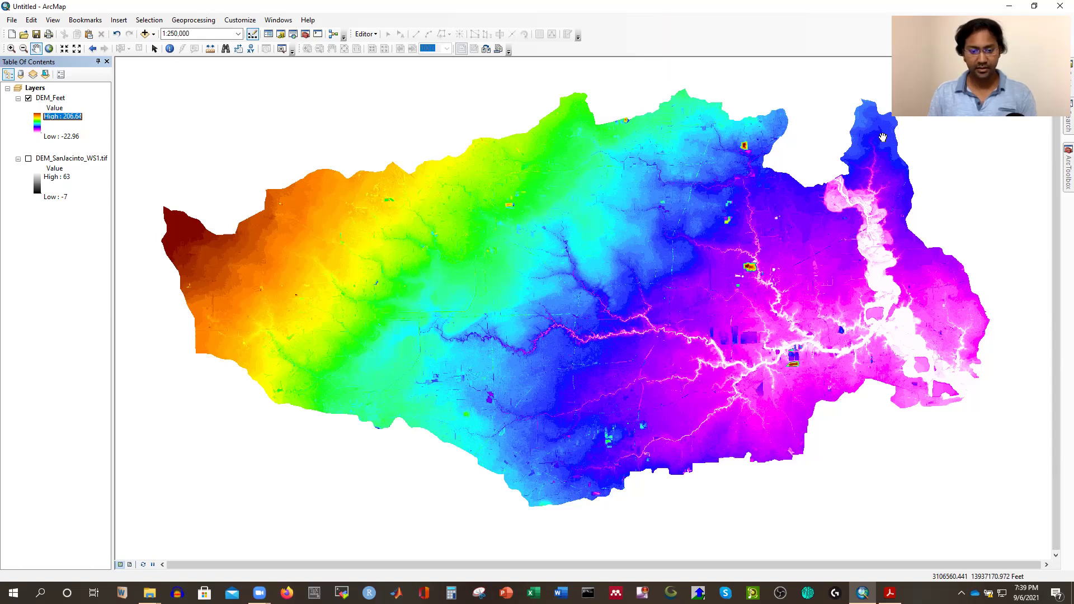
Check in the extensions list whether Spatial Analyst is enabled, then close the list.
left_click(242, 22)
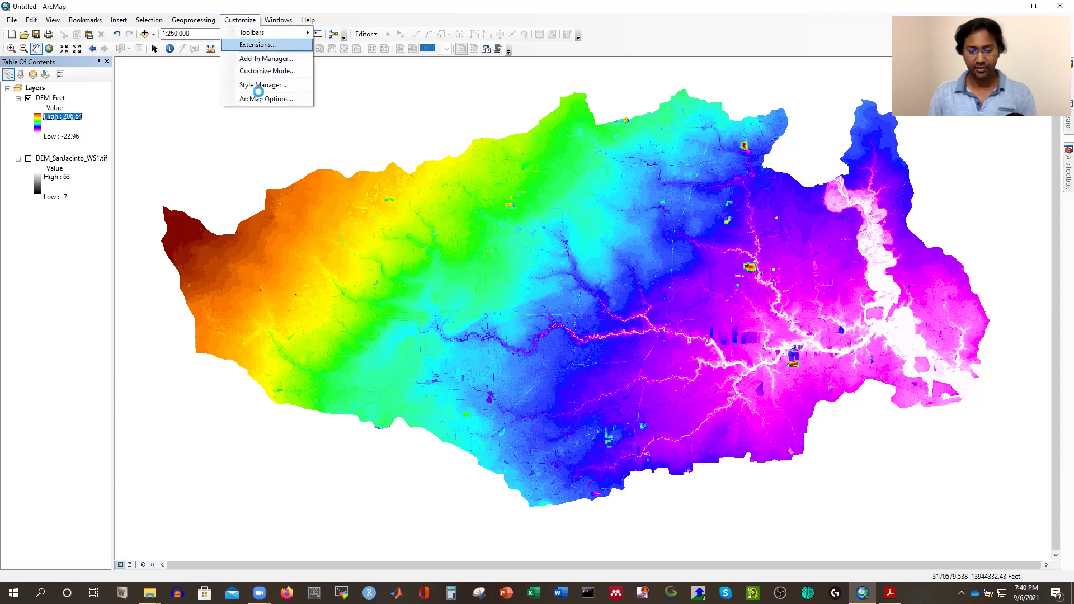
left_click(267, 49)
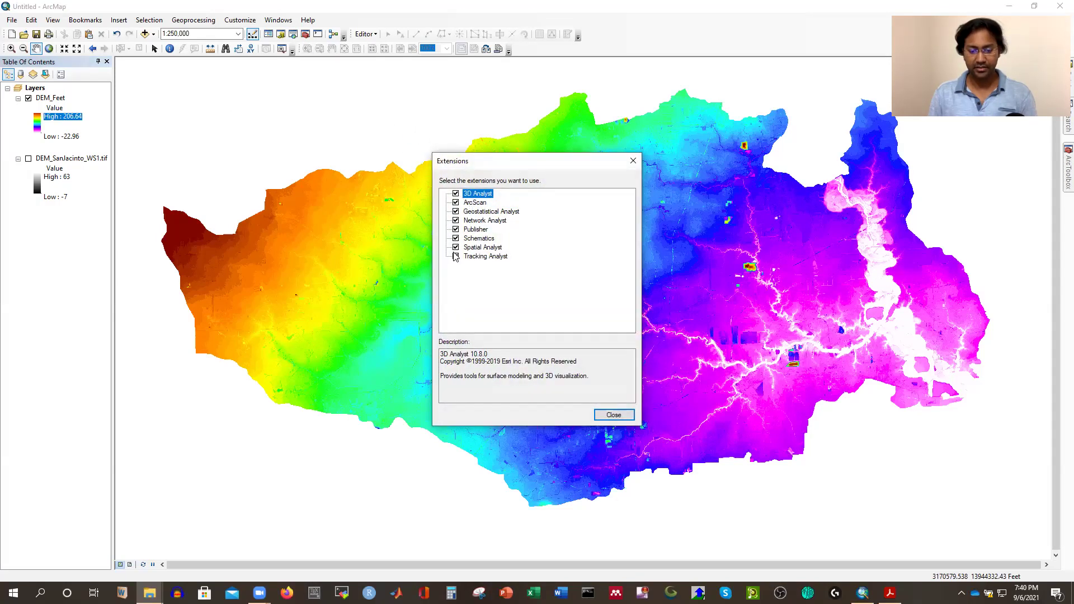
left_click(609, 414)
Open the Contour tool from the Surface toolset of Spatial Analyst and place its dialog clear of the layer list.
mouse_move(1058, 175)
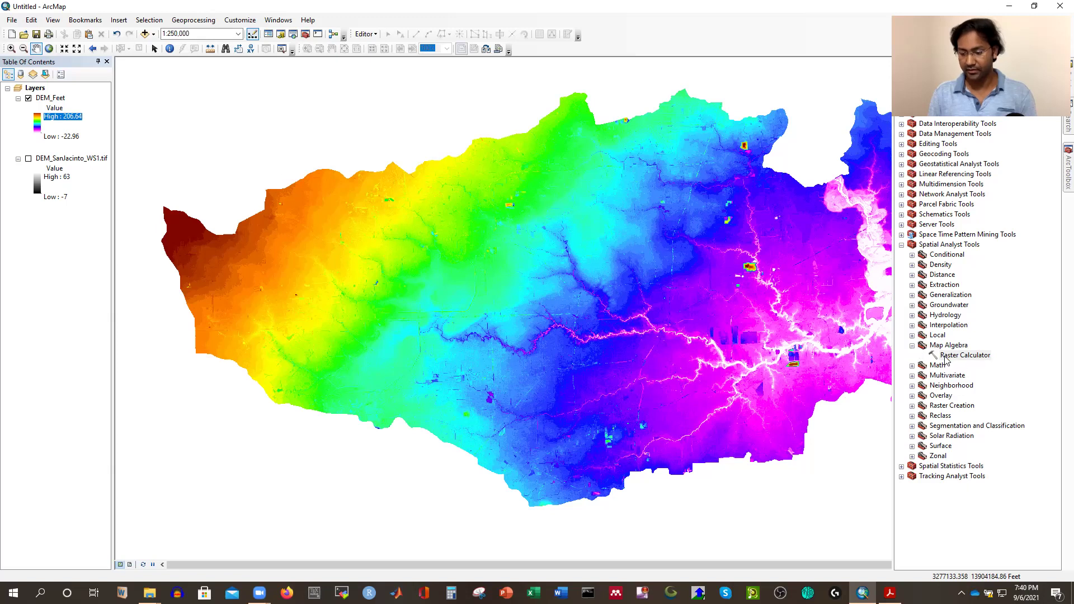
left_click(913, 346)
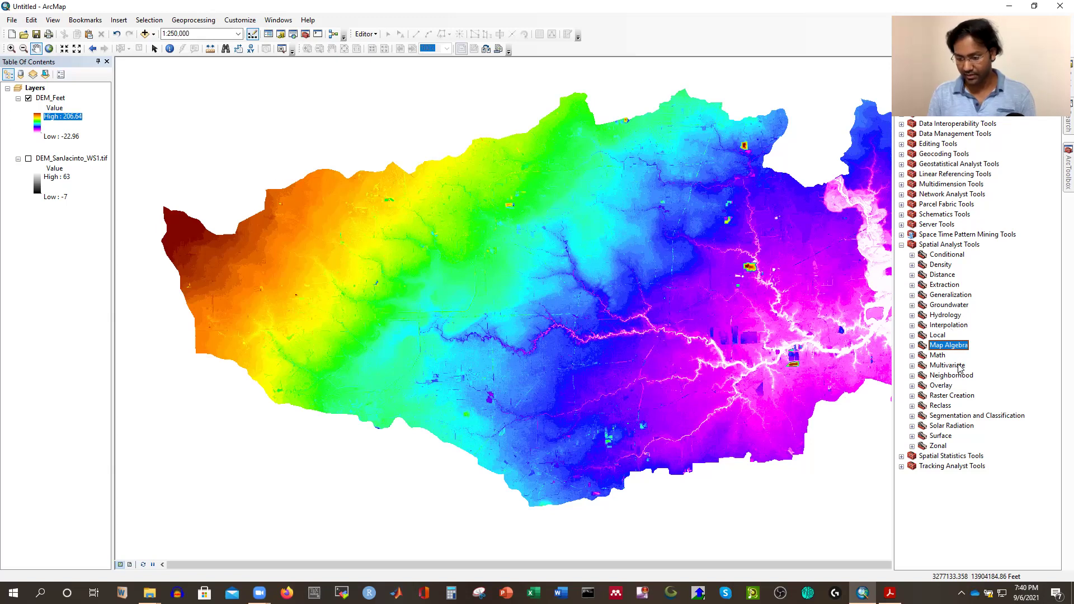
left_click(912, 436)
scroll(913, 442, "down", 1)
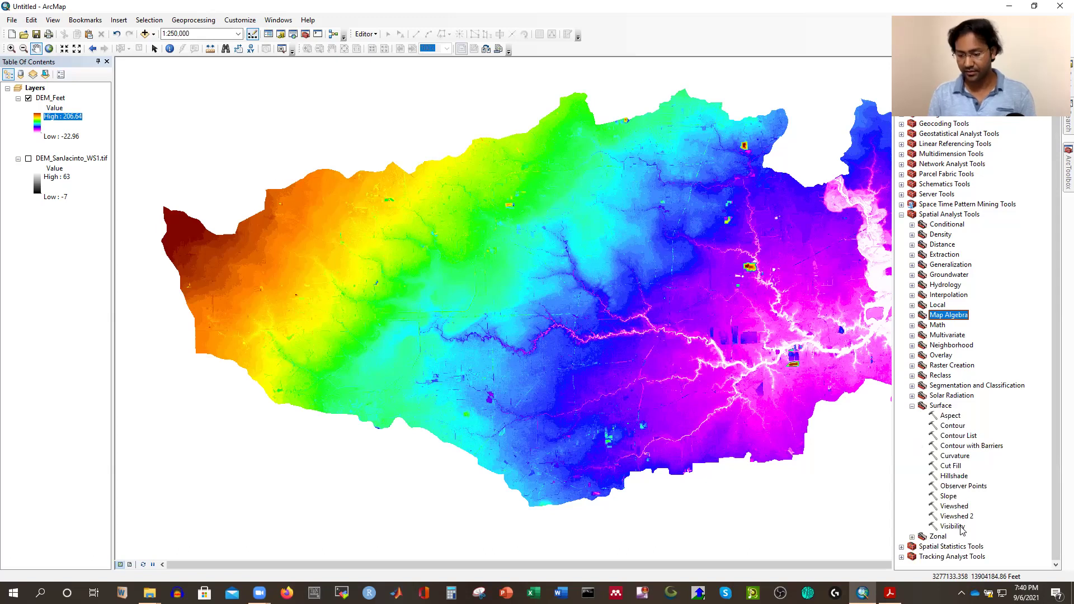
double_click(954, 428)
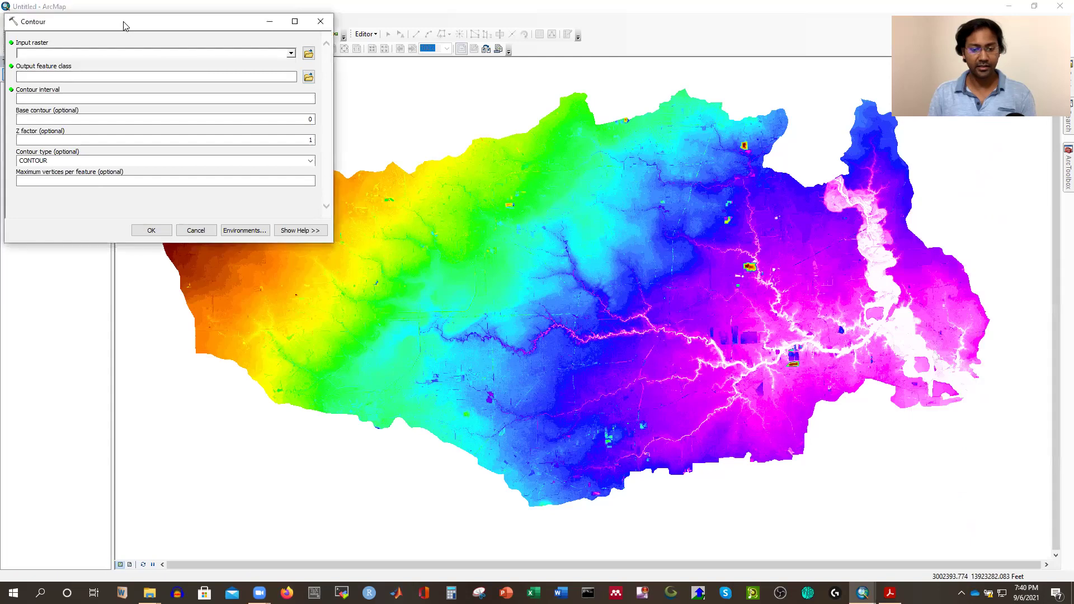
left_click_drag(125, 26, 220, 48)
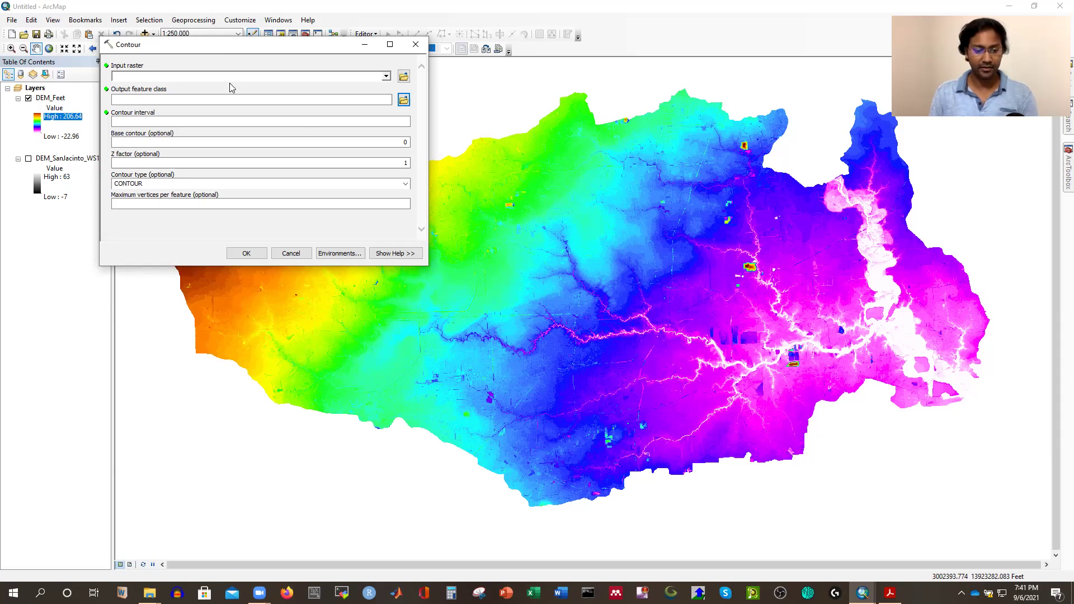
left_click_drag(317, 52, 414, 52)
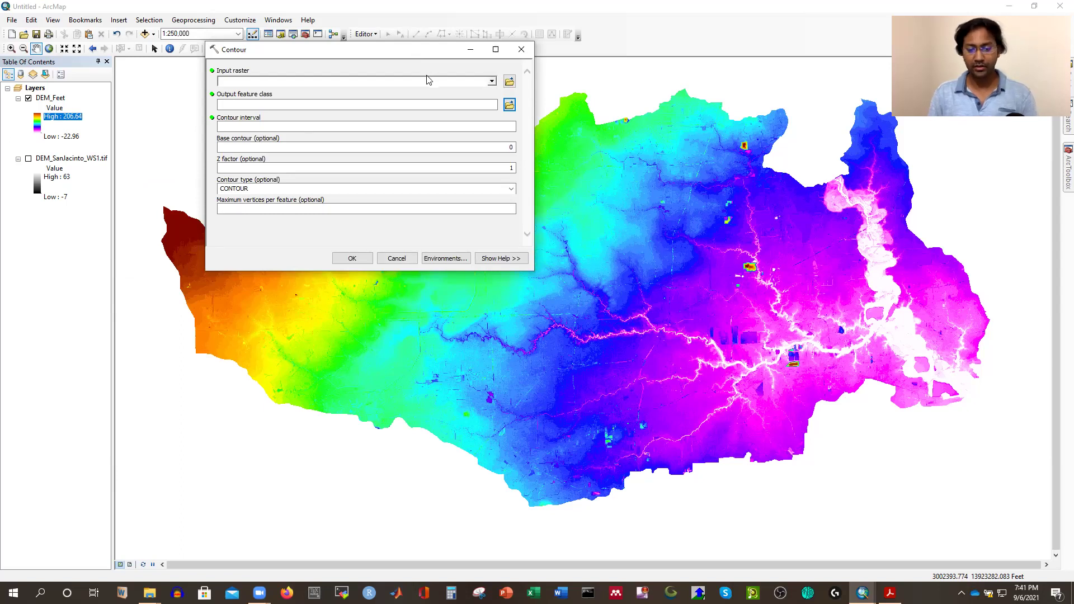
Set the Contour input raster to DEM_Feet, the contour interval to 10 and the base contour to 20.
left_click(492, 82)
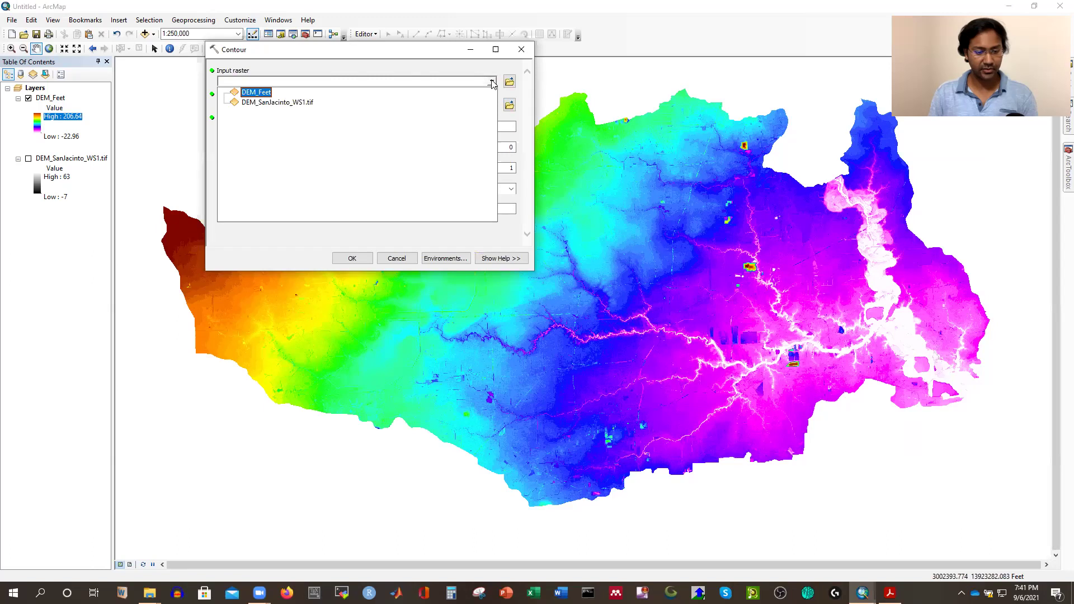
left_click(252, 92)
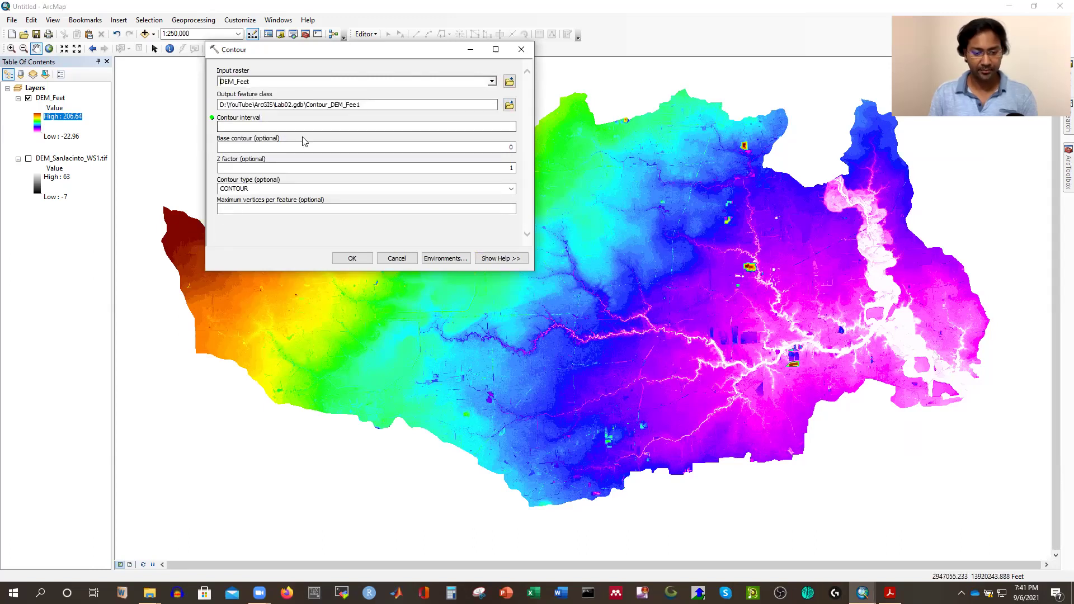
left_click(502, 125)
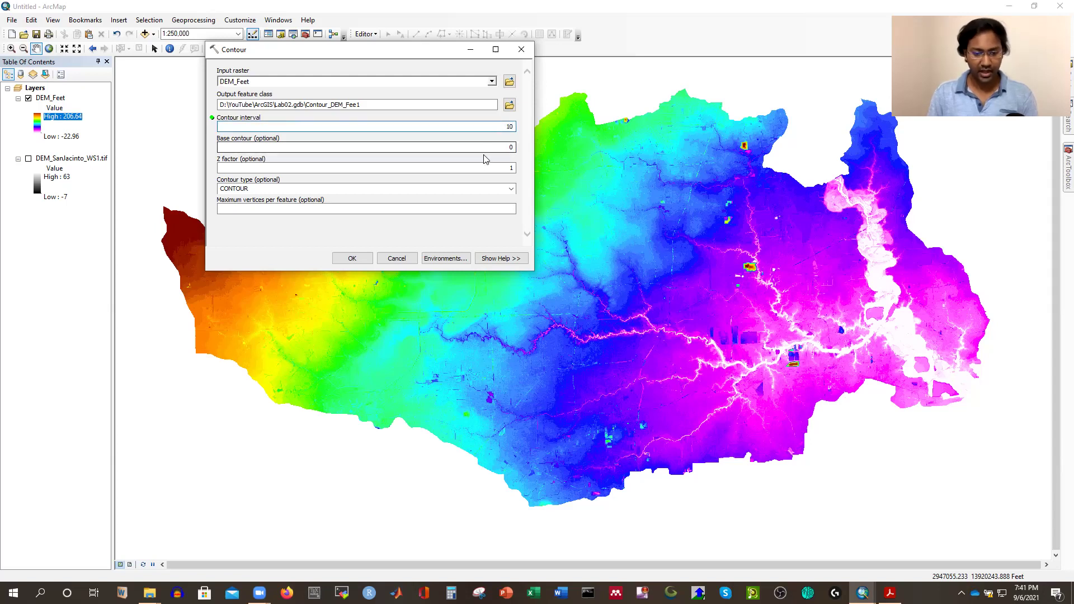
left_click(49, 129)
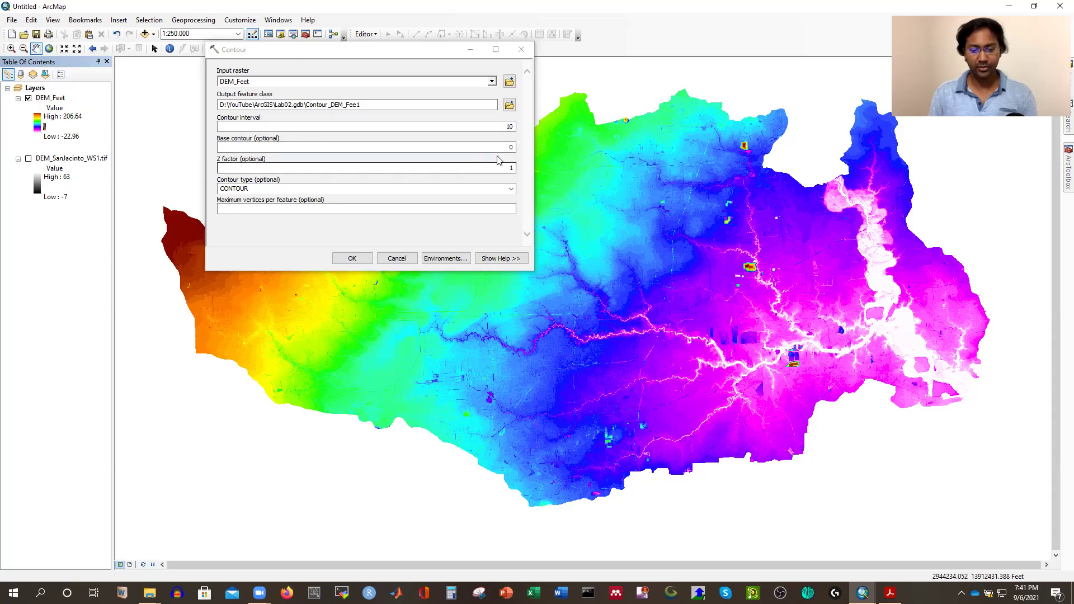
left_click_drag(508, 147, 528, 147)
type("20")
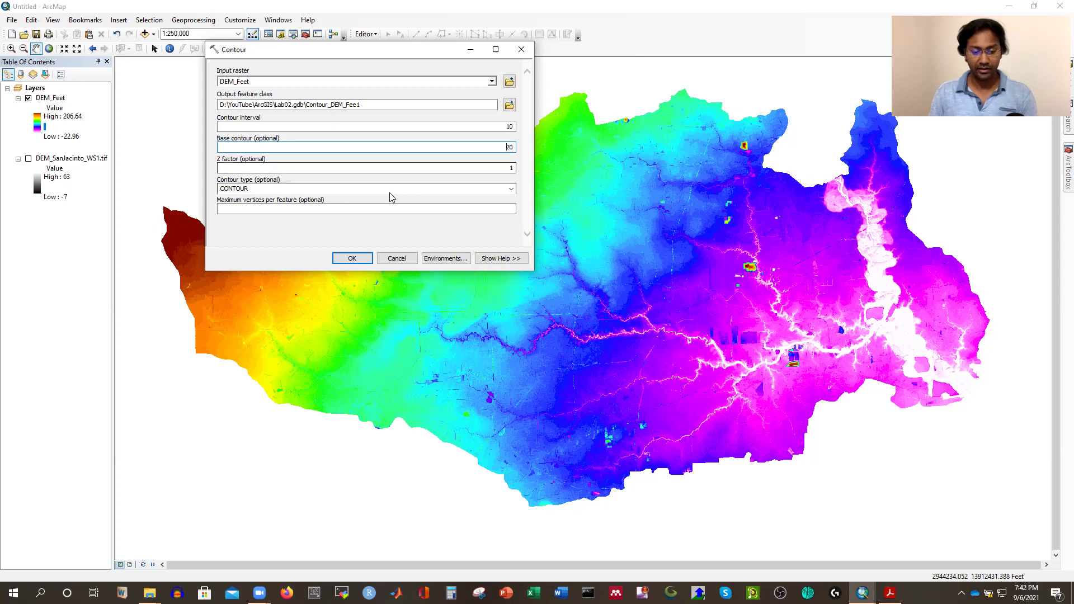
Keep the contour type as CONTOUR, name the output feature class Contour_DEM_Feet in Lab02.gdb and run the tool.
left_click(511, 191)
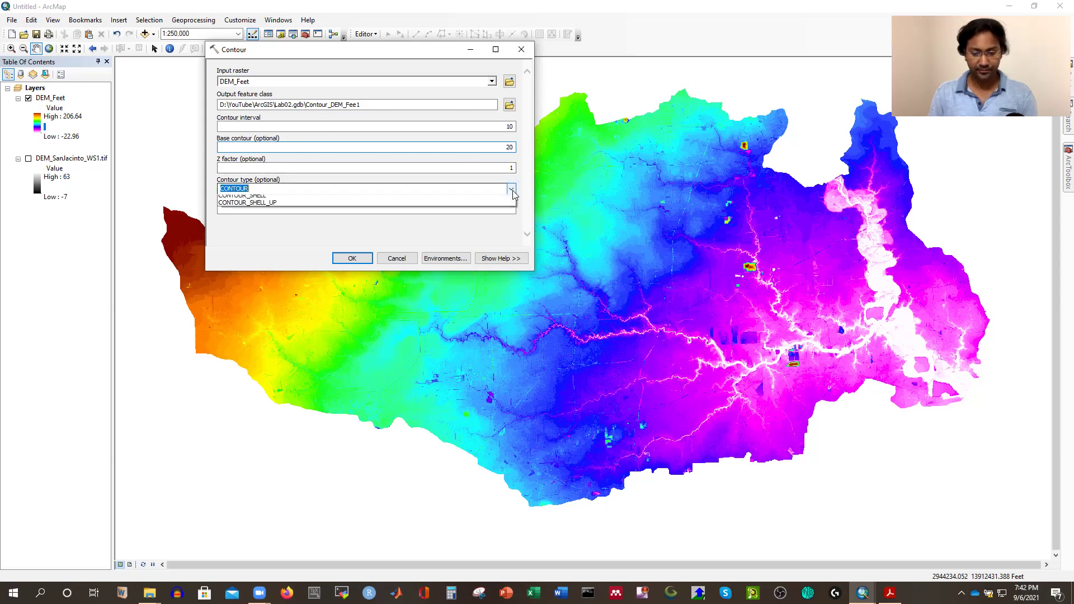
left_click(511, 190)
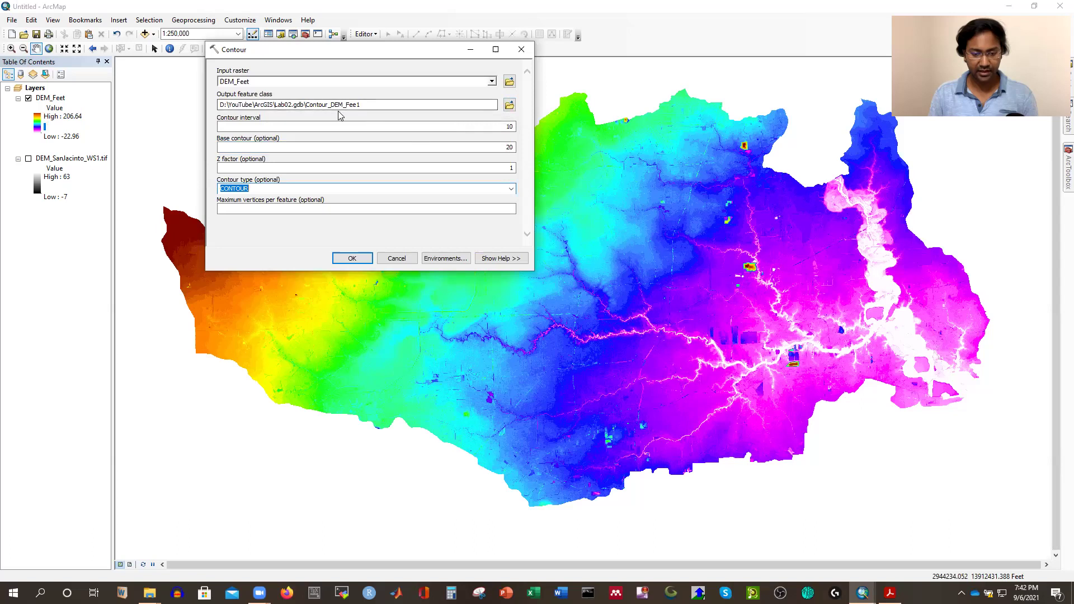
left_click(378, 104)
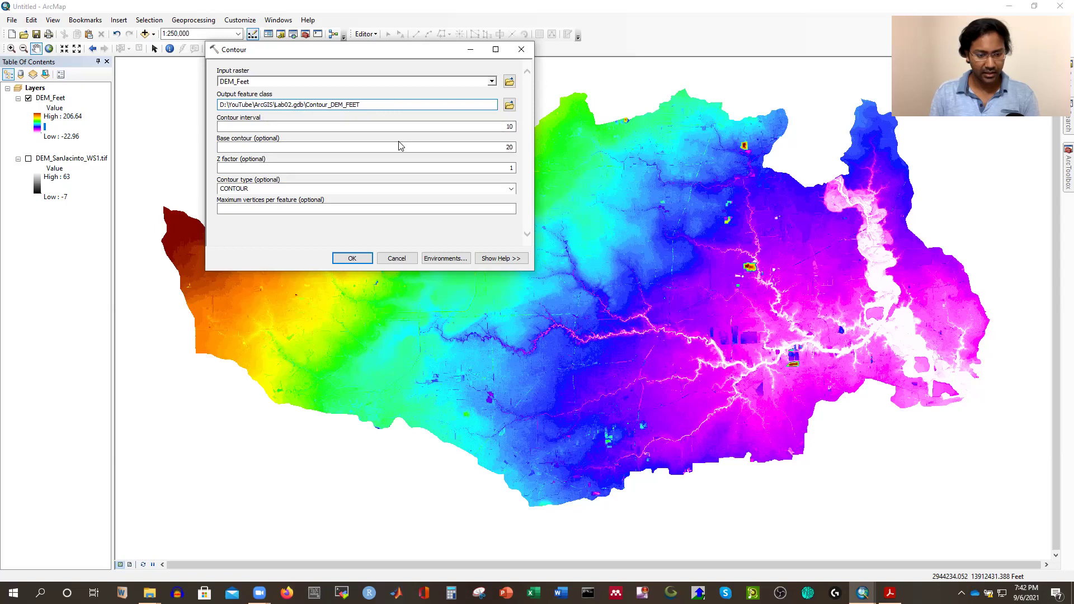
type("eet")
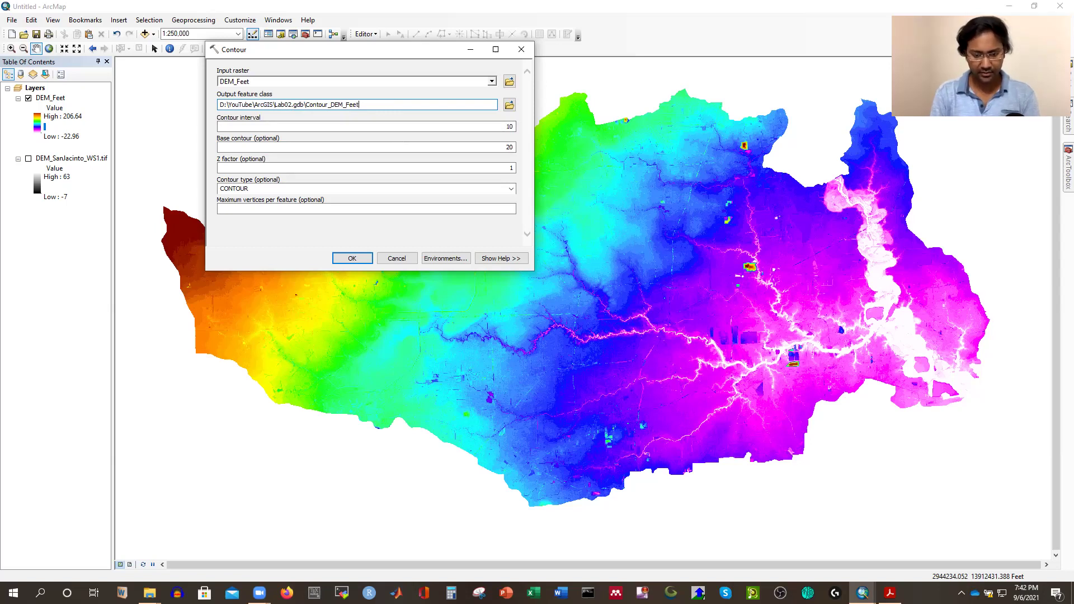
left_click(352, 259)
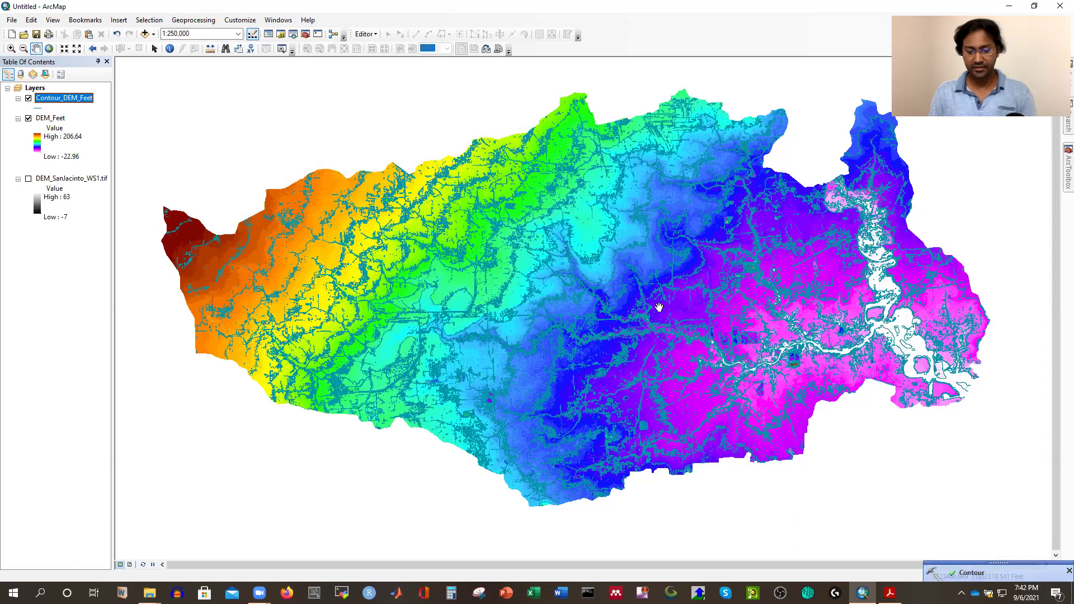
Hide the DEM_Feet layer and examine the generated contour lines at close range and across the whole watershed.
left_click(28, 120)
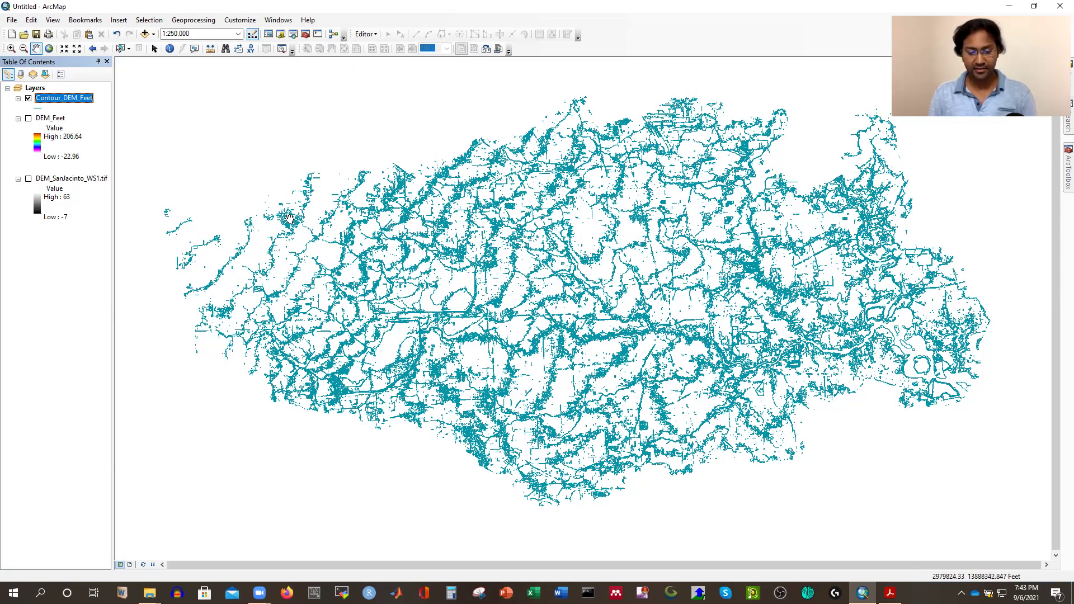
scroll(457, 263, "up", 2)
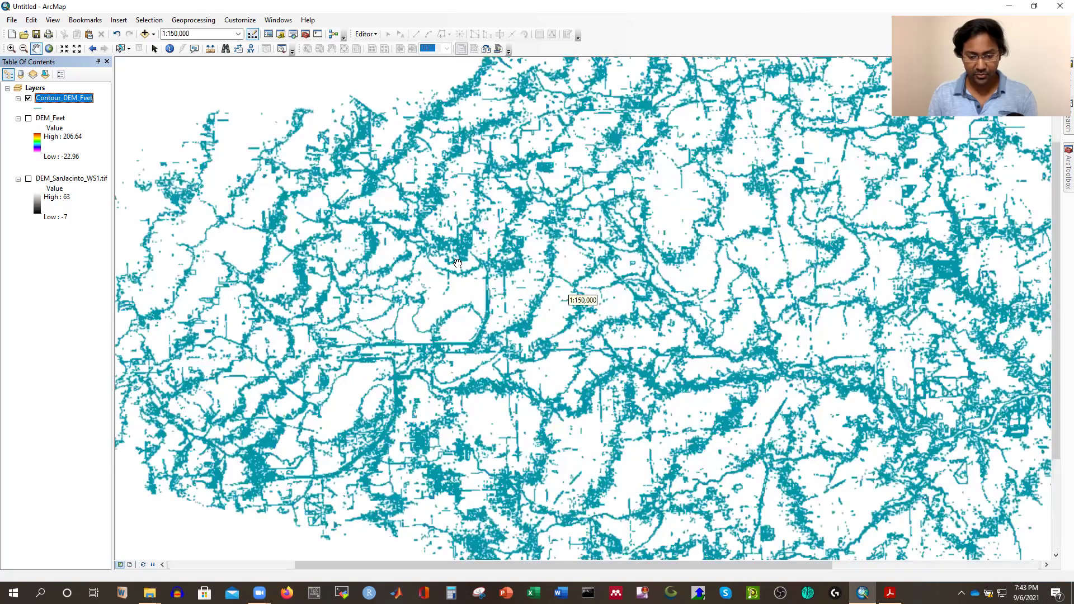
scroll(539, 296, "up", 3)
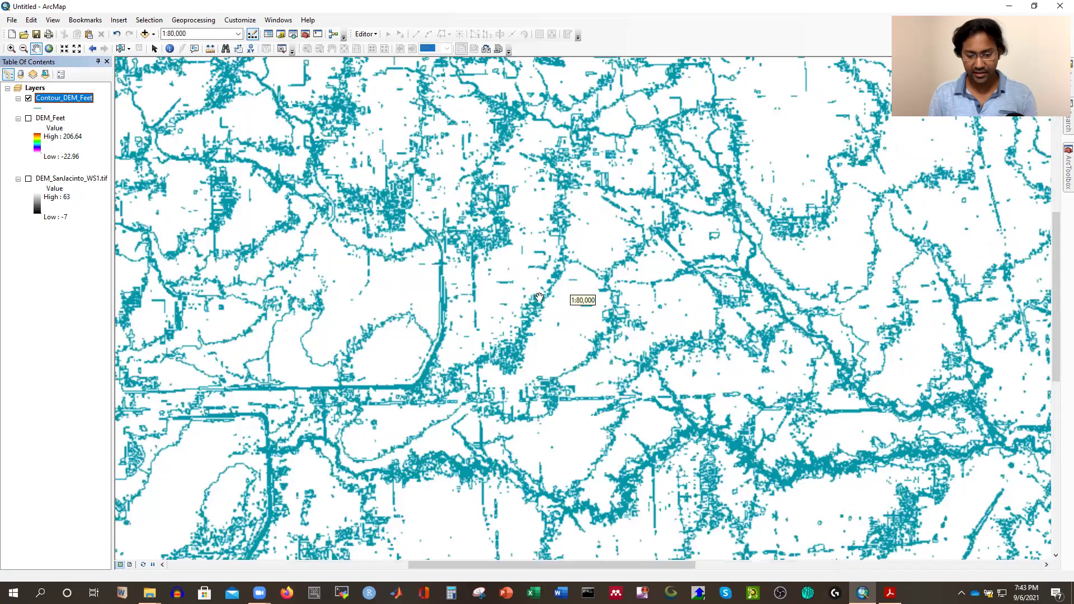
scroll(539, 296, "up", 1)
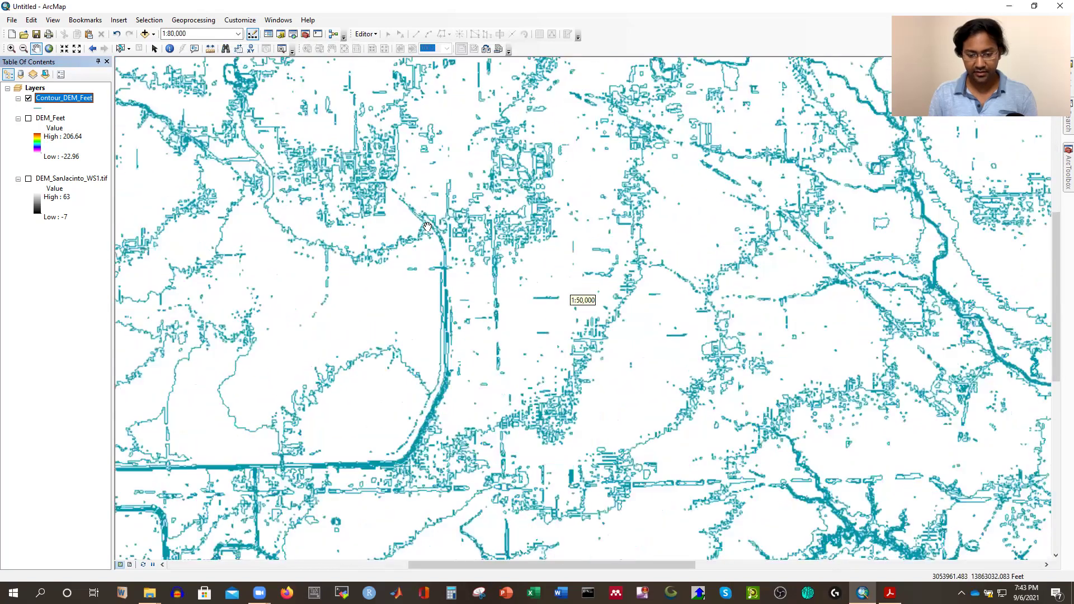
scroll(428, 228, "up", 3)
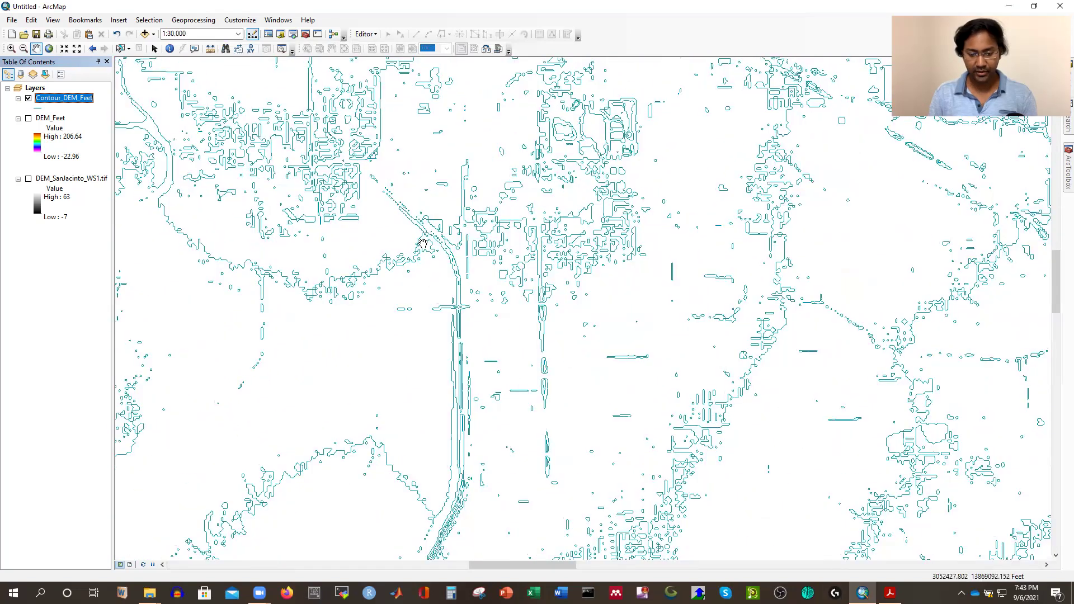
scroll(425, 241, "up", 1)
scroll(513, 206, "down", 1)
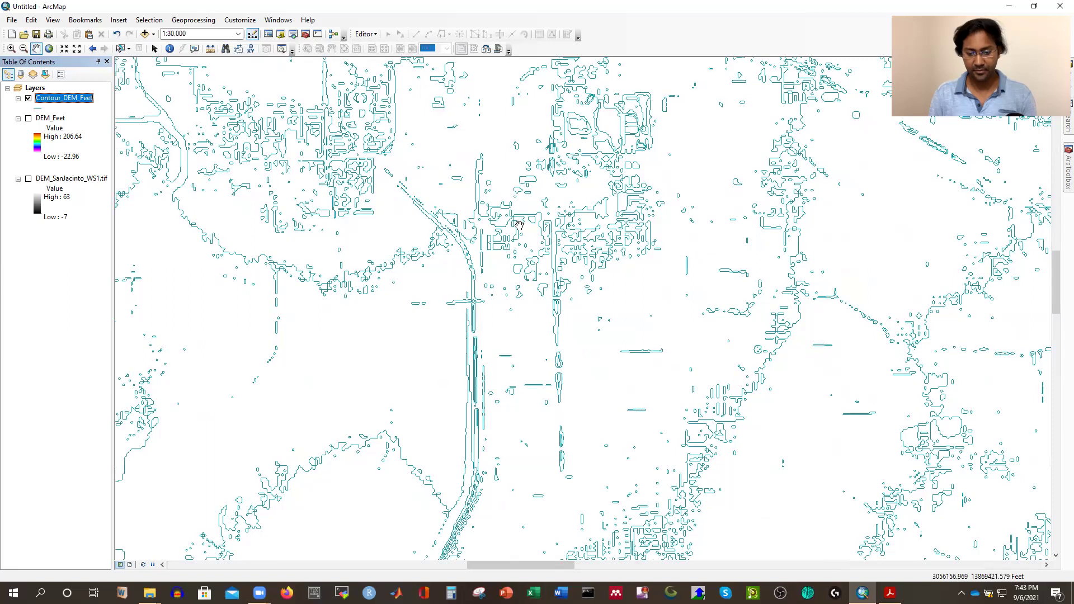
scroll(519, 227, "up", 1)
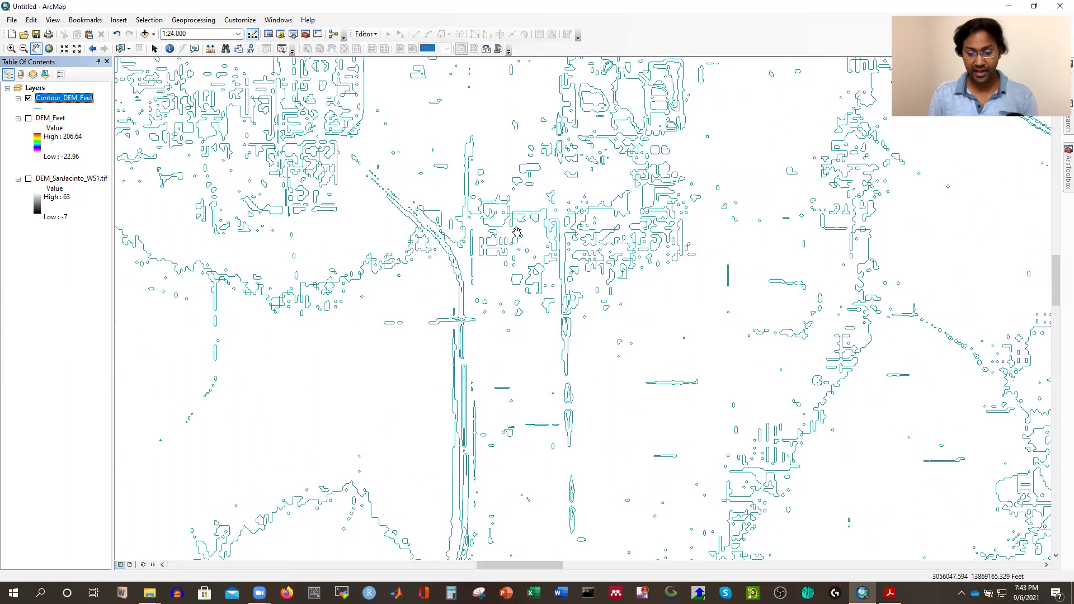
scroll(456, 233, "down", 4)
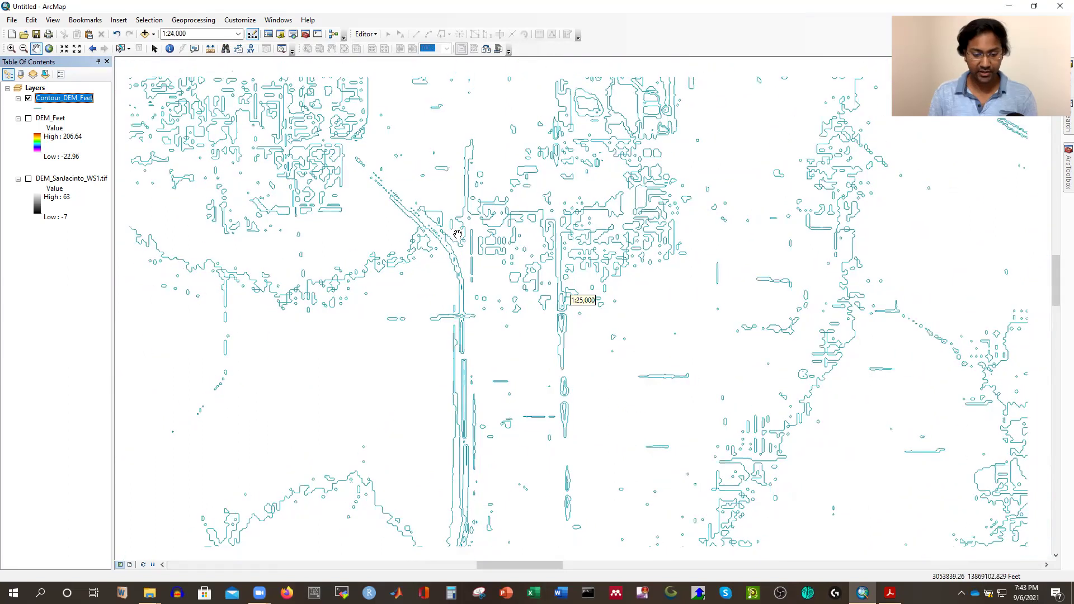
scroll(429, 258, "down", 2)
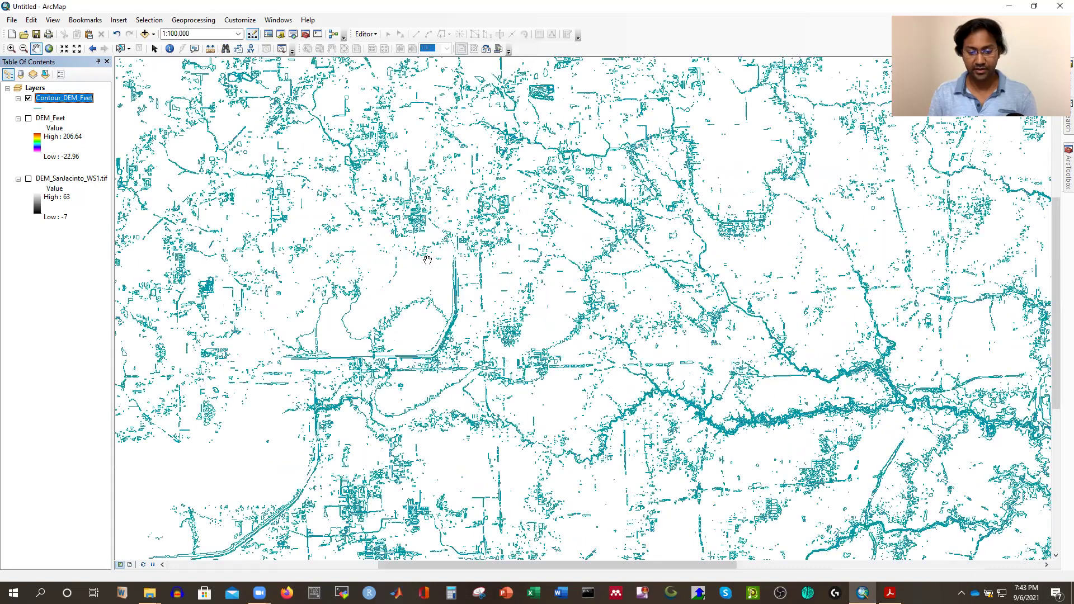
scroll(463, 283, "down", 2)
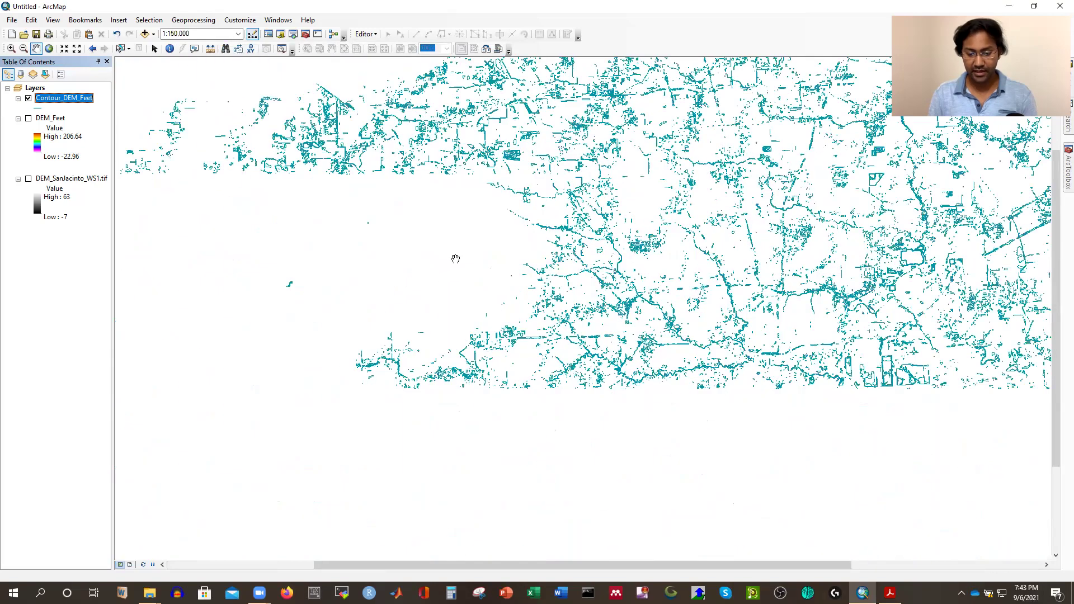
scroll(401, 276, "down", 3)
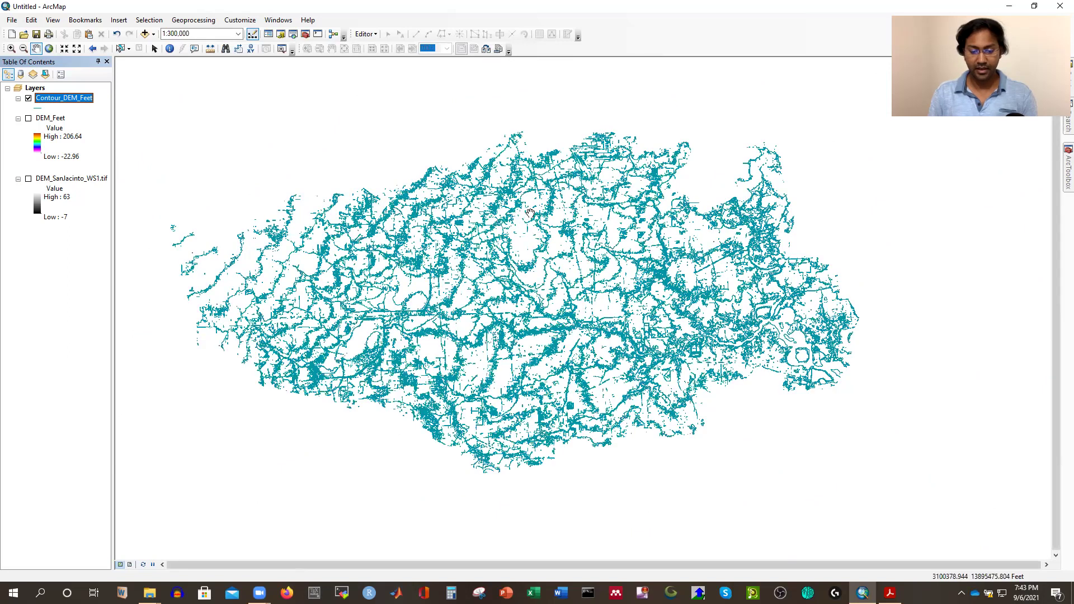
right_click(51, 103)
left_click(89, 334)
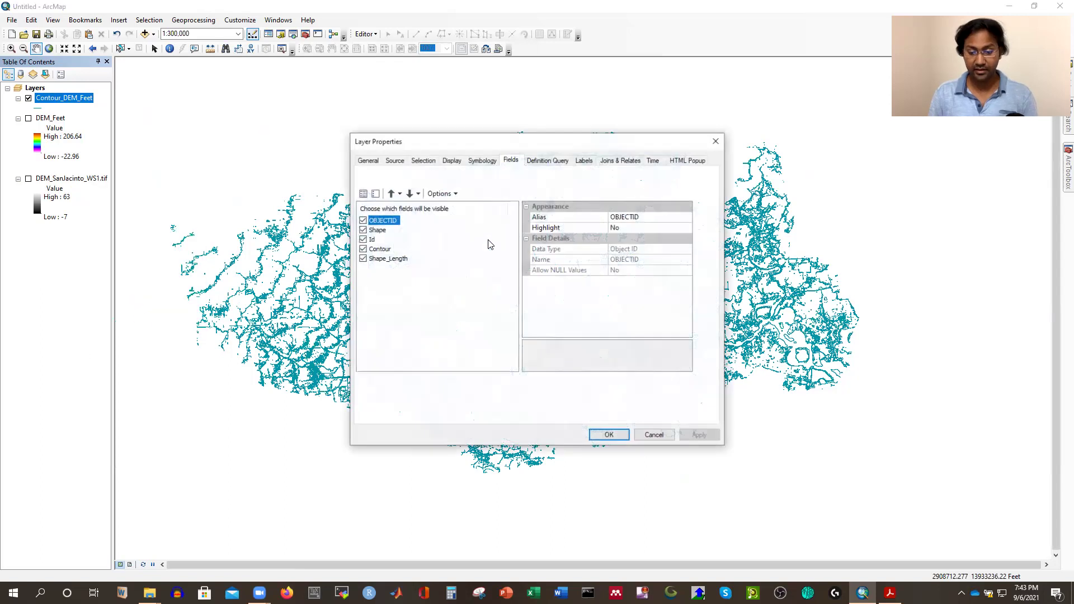
left_click_drag(440, 147, 394, 144)
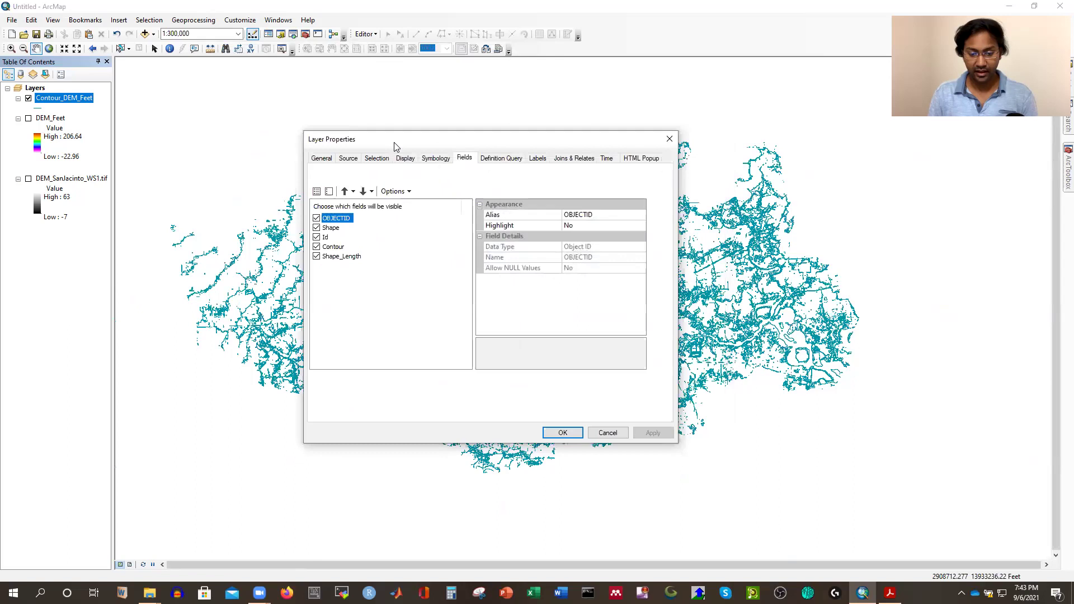
left_click(436, 159)
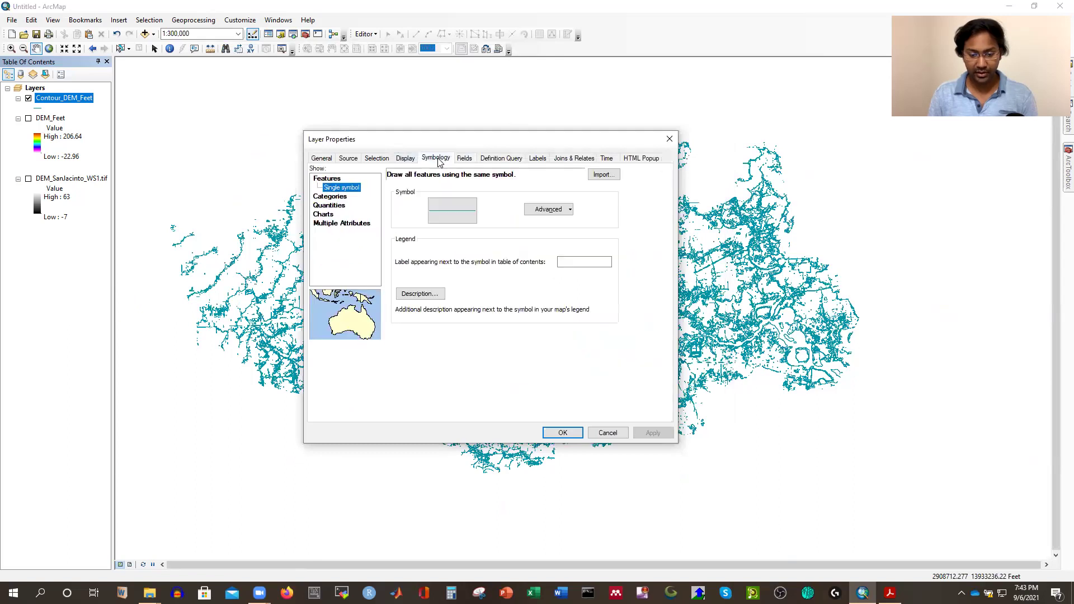
left_click(326, 206)
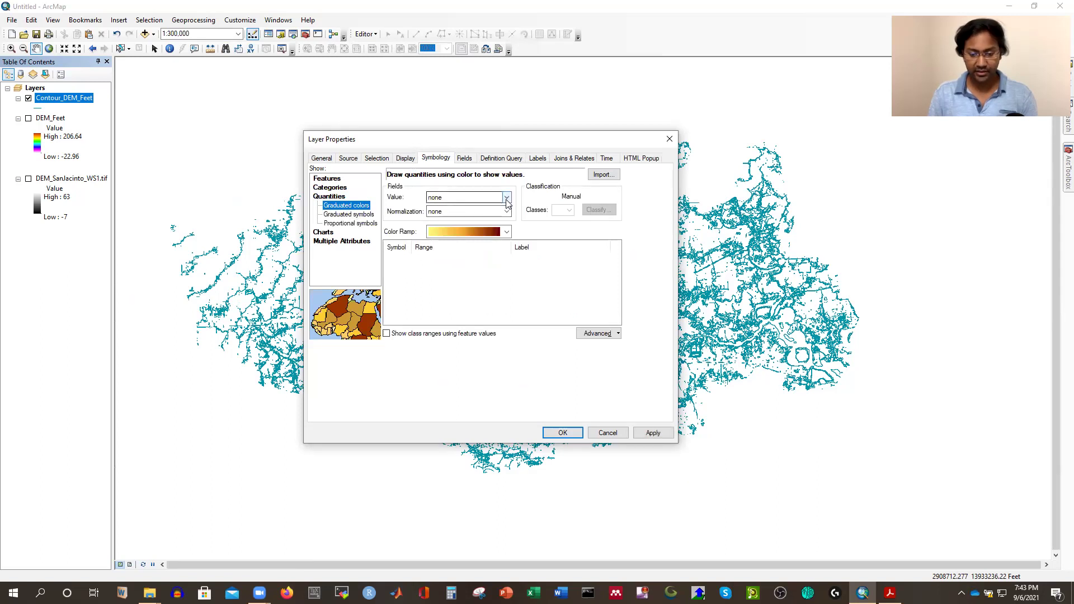
left_click(506, 199)
left_click(438, 223)
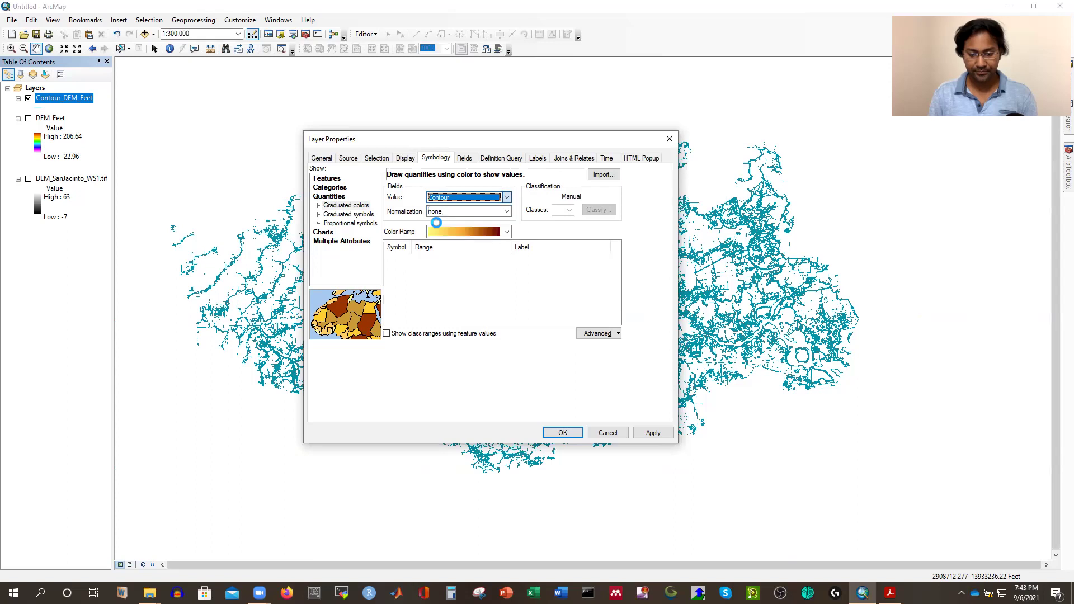
left_click(626, 337)
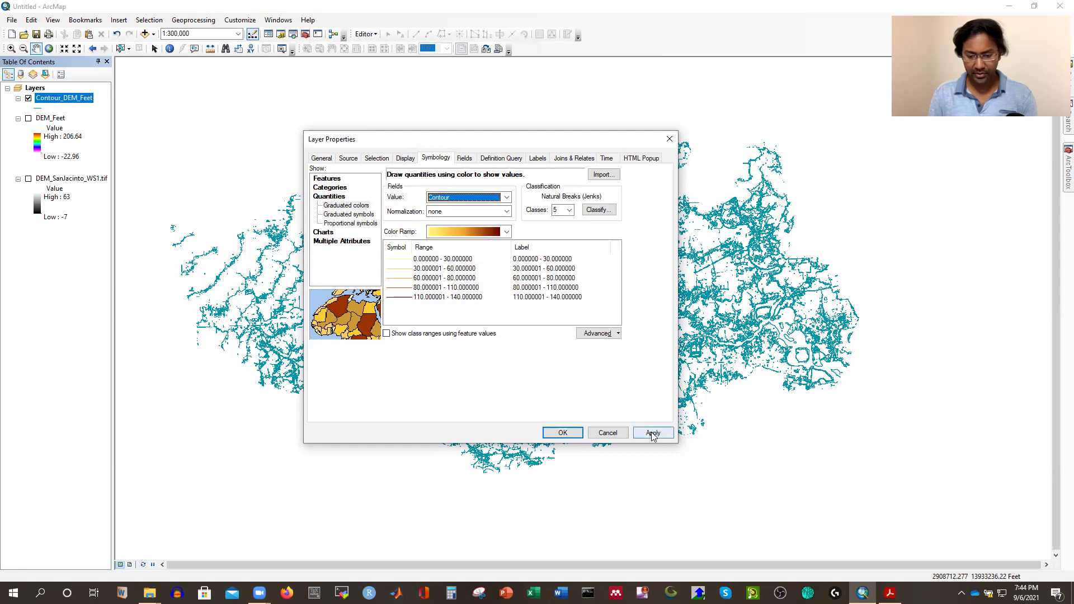
left_click(609, 434)
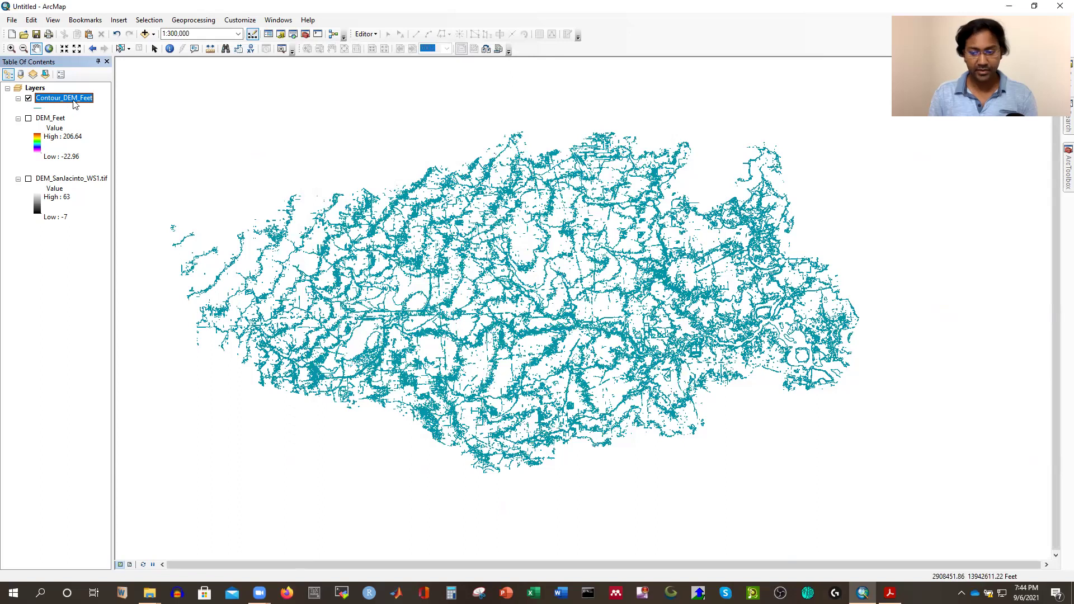
Reopen the Contour tool from the Surface toolset of Spatial Analyst and set its input raster to DEM_Feet.
mouse_move(1068, 167)
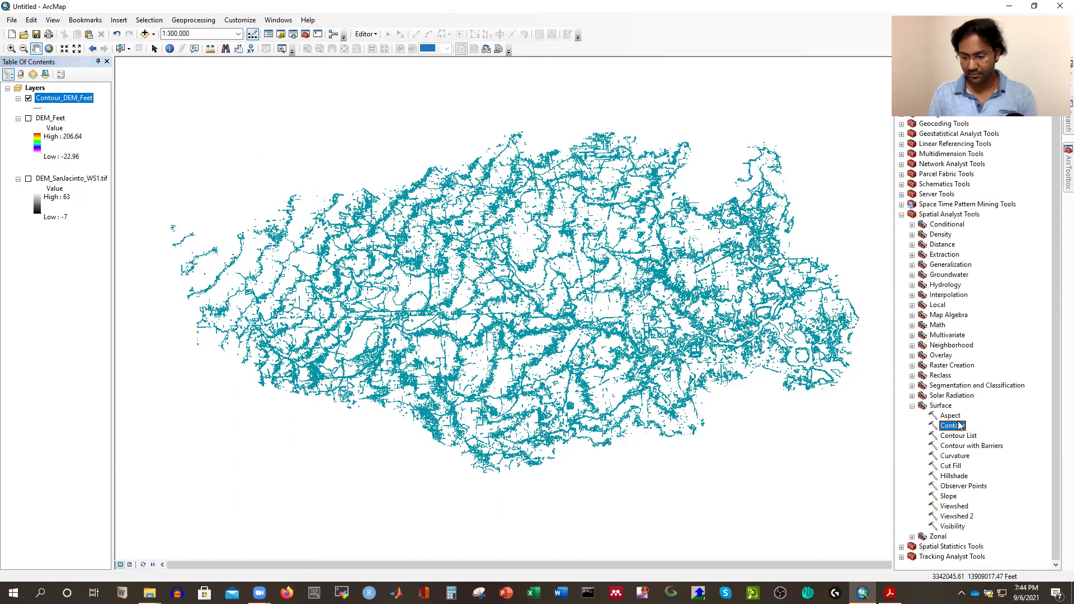
double_click(952, 426)
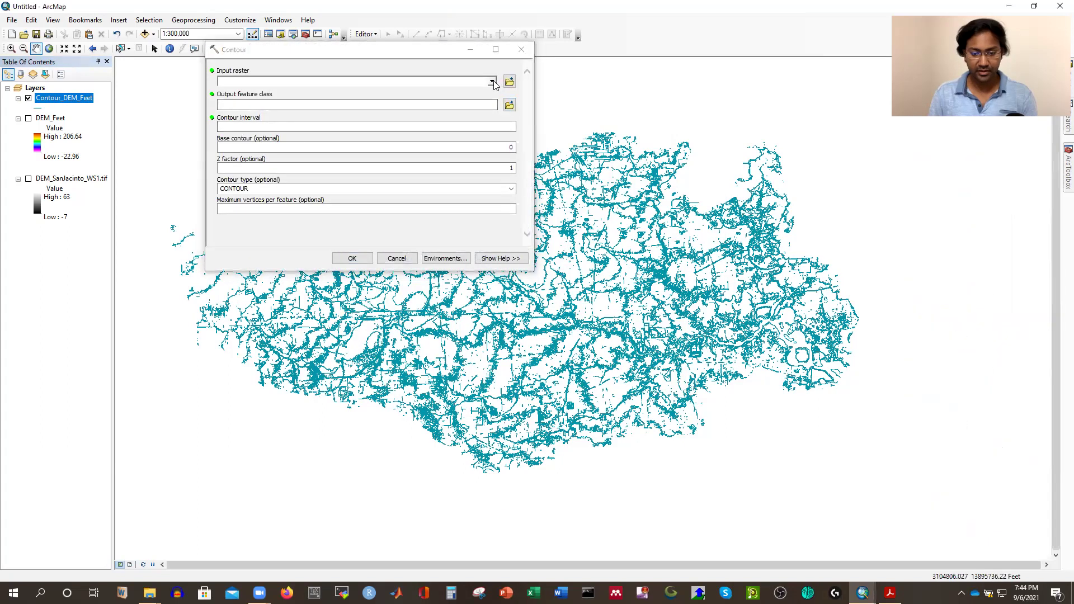
left_click(492, 82)
left_click(256, 93)
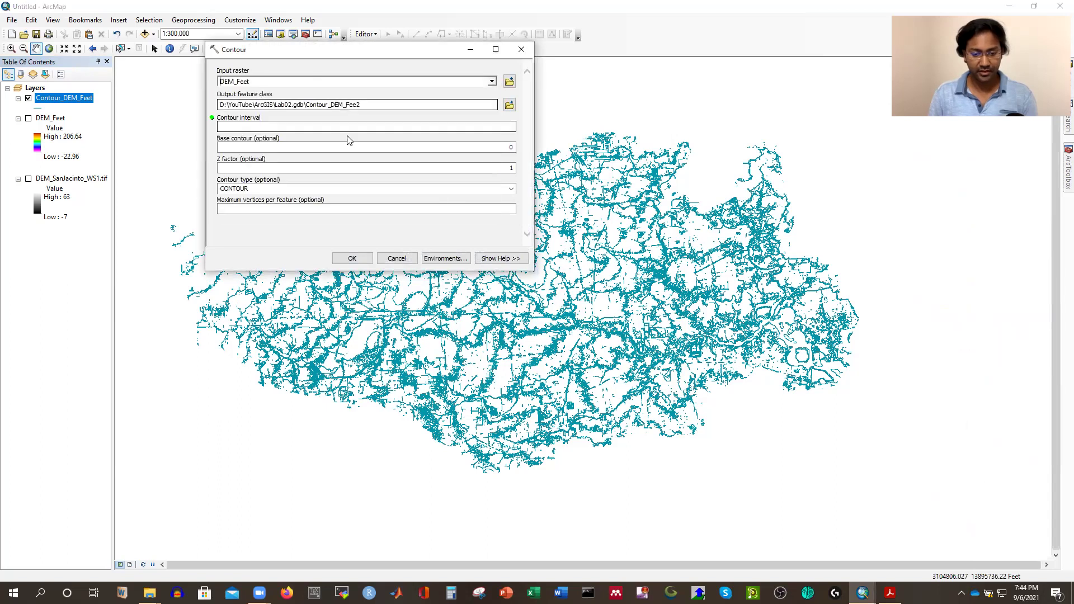
Set the contour interval to 10 and the base contour to -20, and run the Contour tool.
left_click(508, 126)
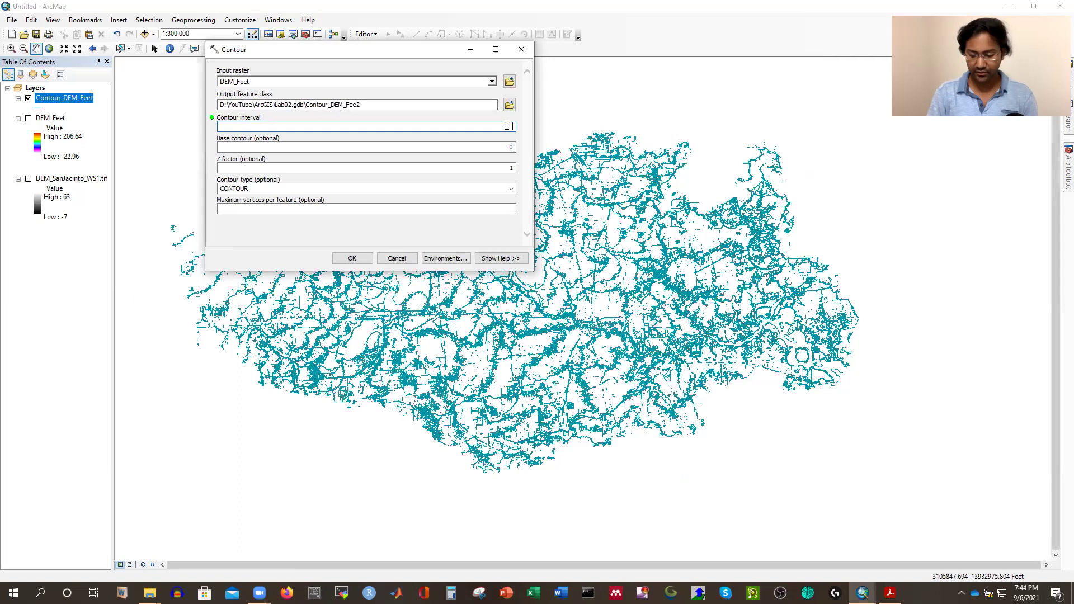
key("Tab")
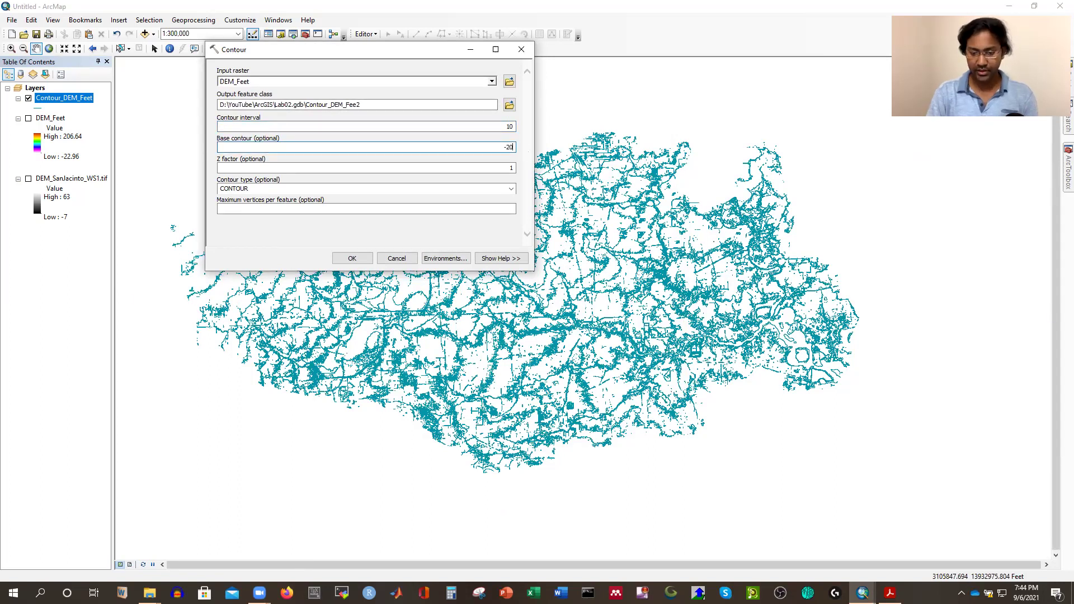
left_click(511, 169)
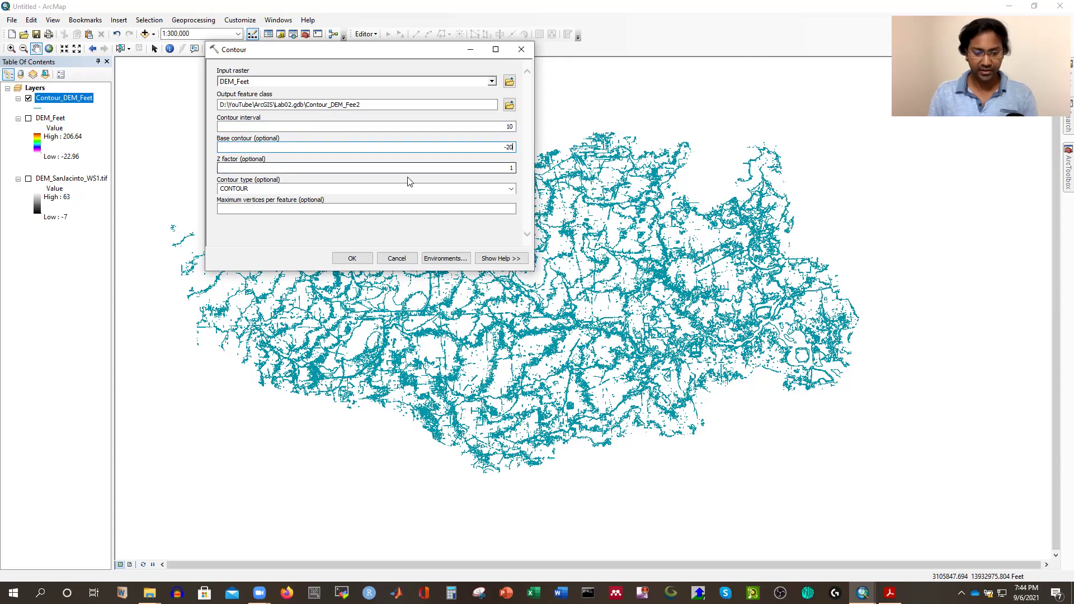
left_click(352, 258)
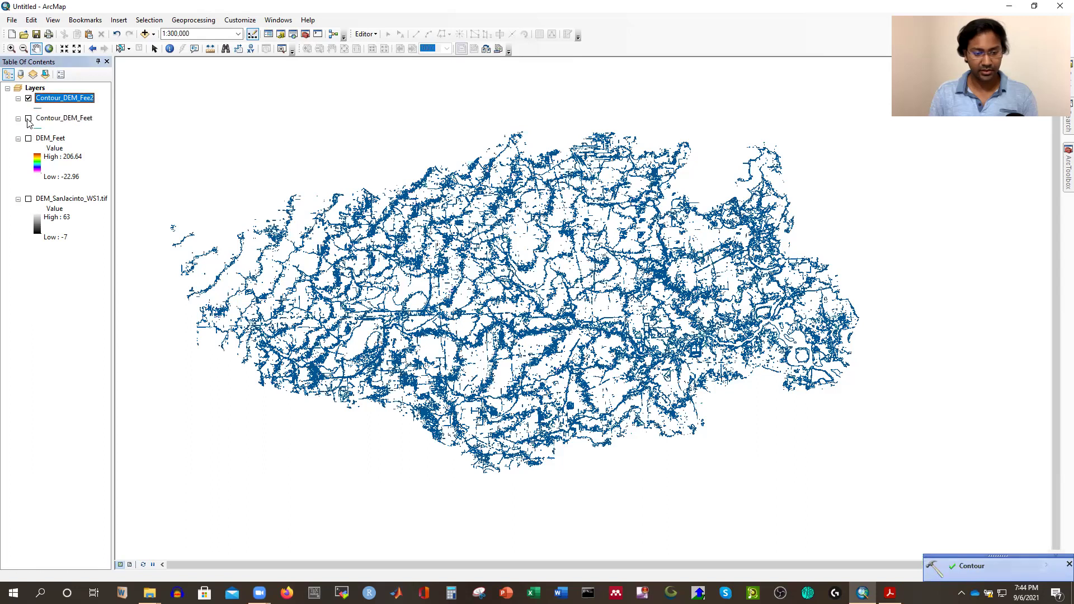
Hide the Contour_DEM_Feet layer and symbolize Contour_DEM_Fee2 with graduated colors based on the Contour field.
left_click(28, 118)
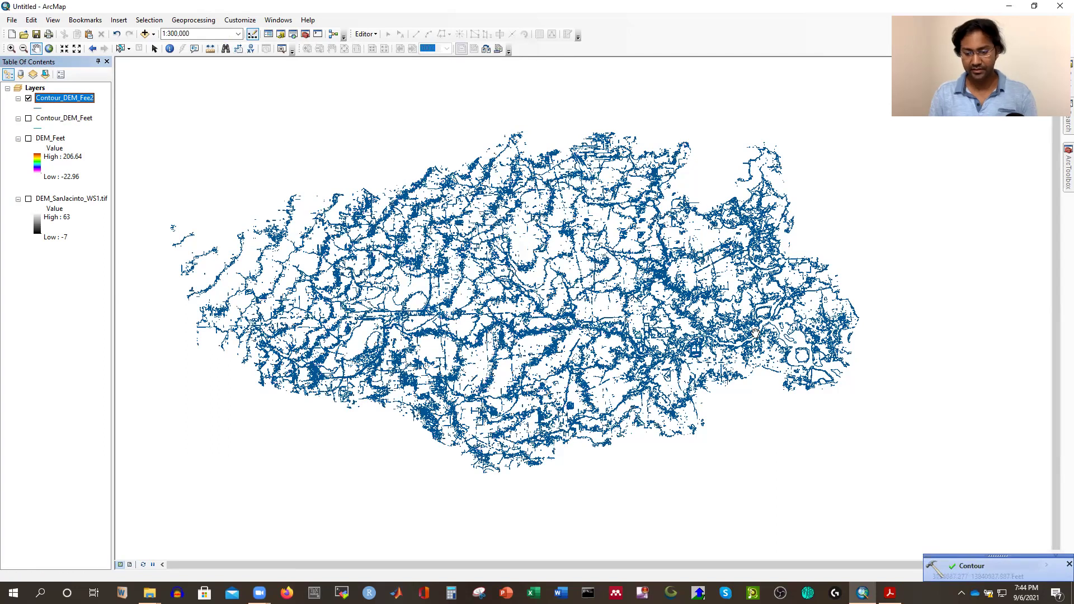
right_click(61, 100)
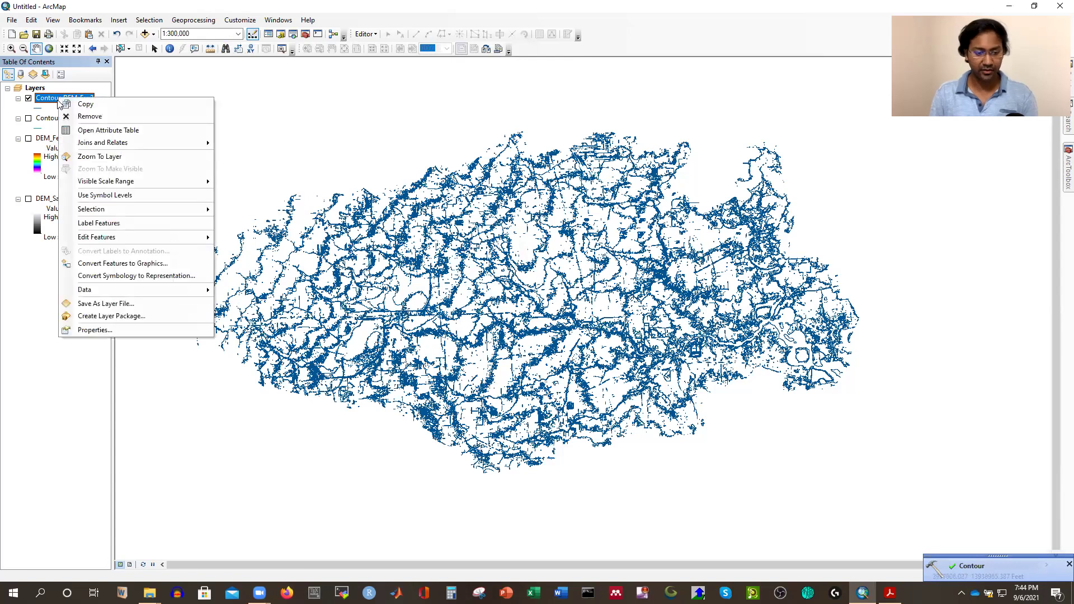
left_click(84, 329)
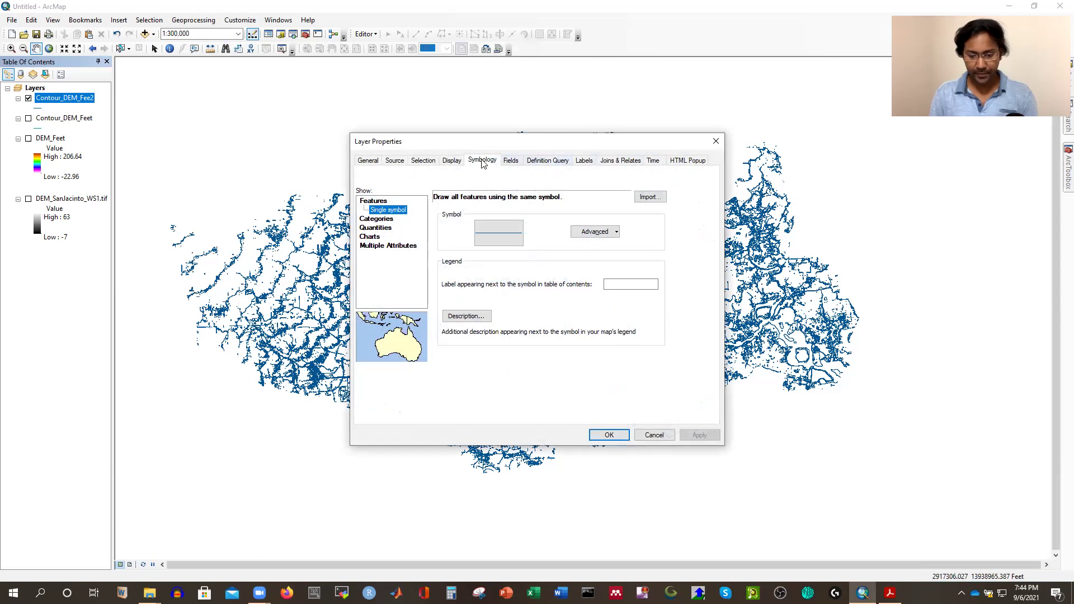
left_click(380, 228)
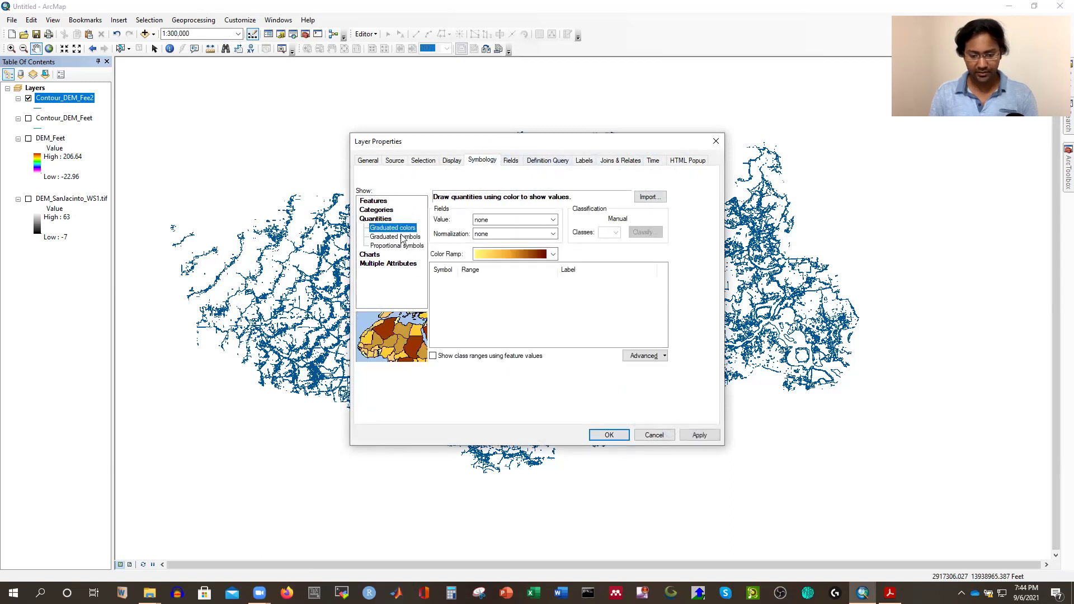
left_click(551, 220)
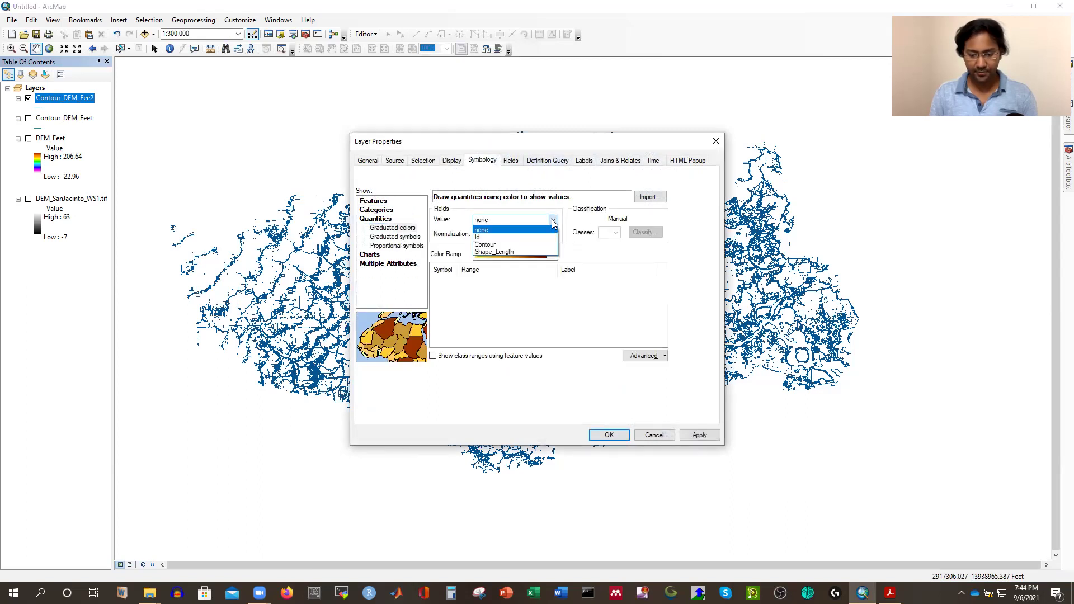
left_click(485, 250)
left_click(618, 337)
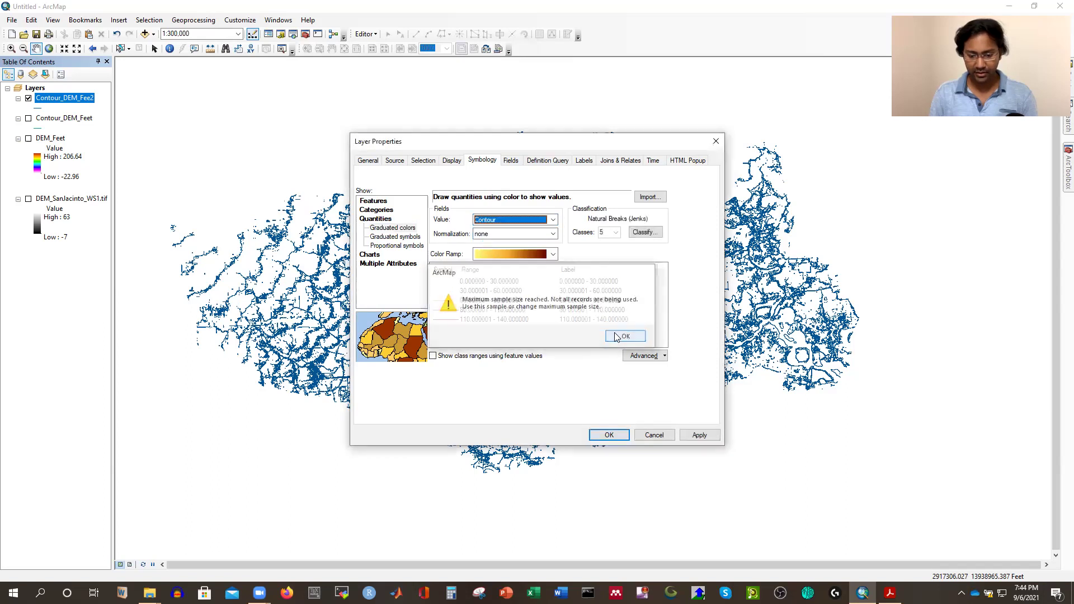
Classify the Contour_DEM_Fee2 symbology into 10 classes with labels formatted as whole numbers, and apply it to the layer.
left_click(615, 235)
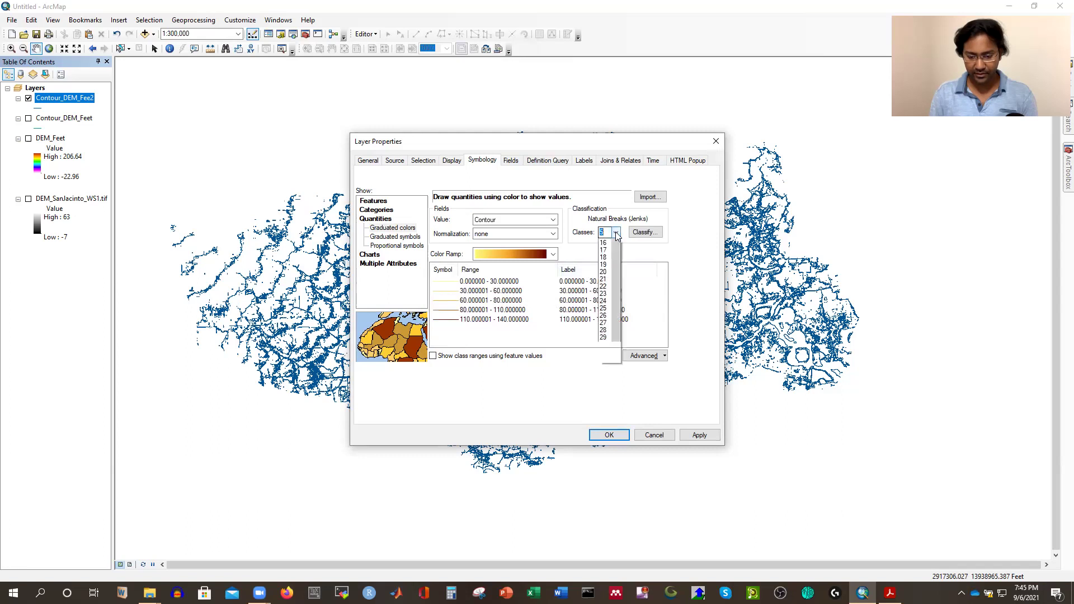
left_click(606, 294)
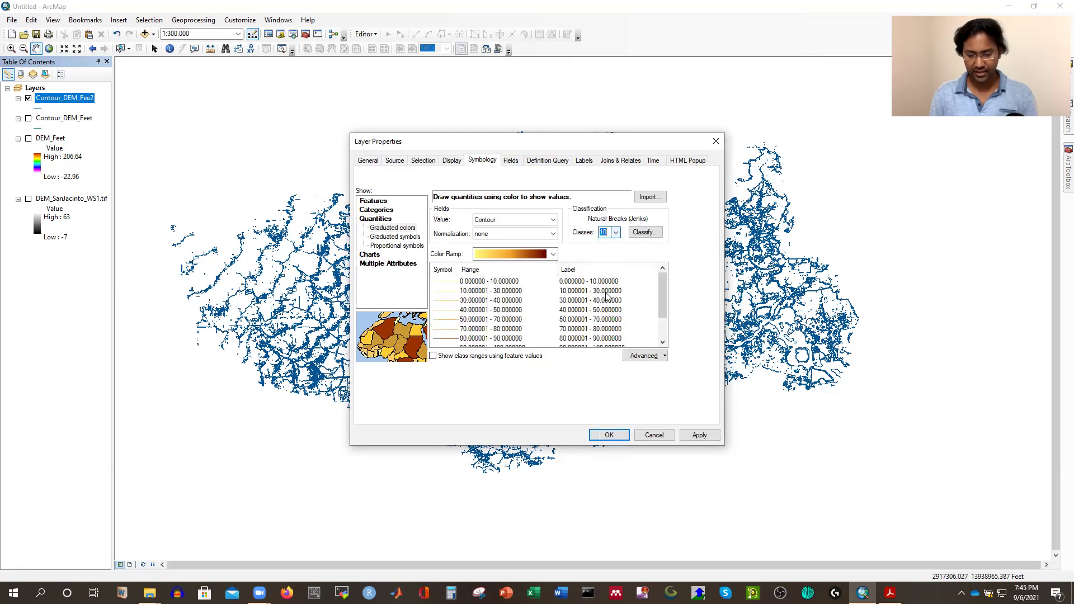
right_click(592, 272)
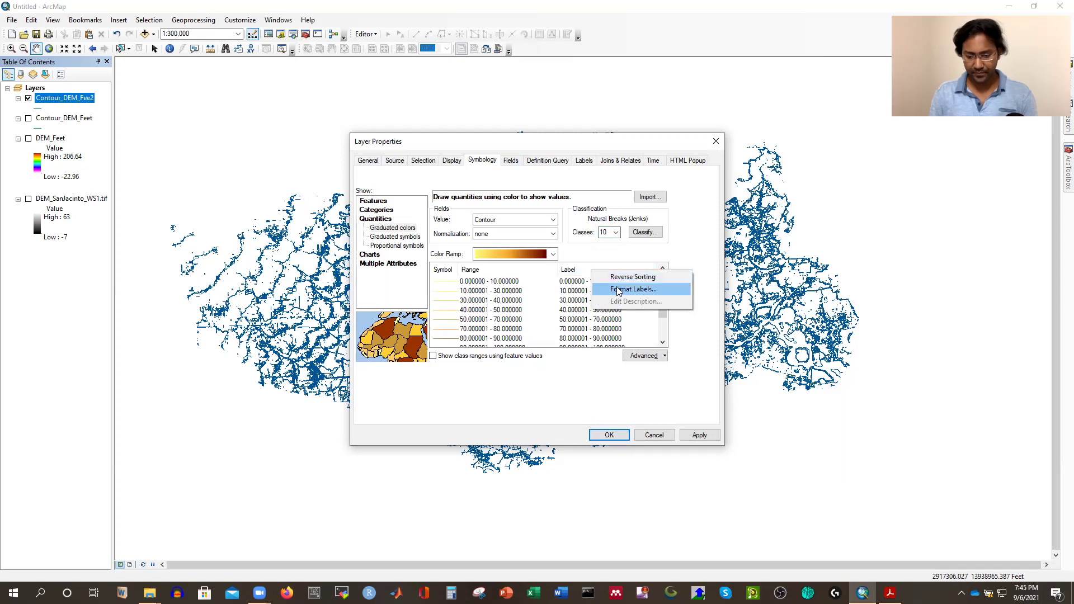
left_click(619, 289)
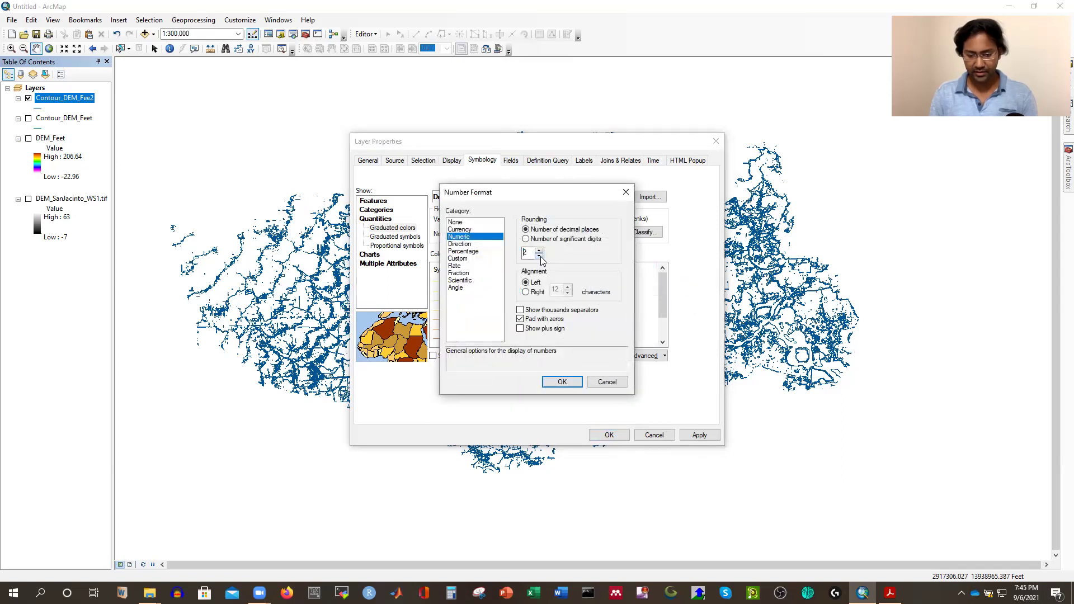
left_click(562, 381)
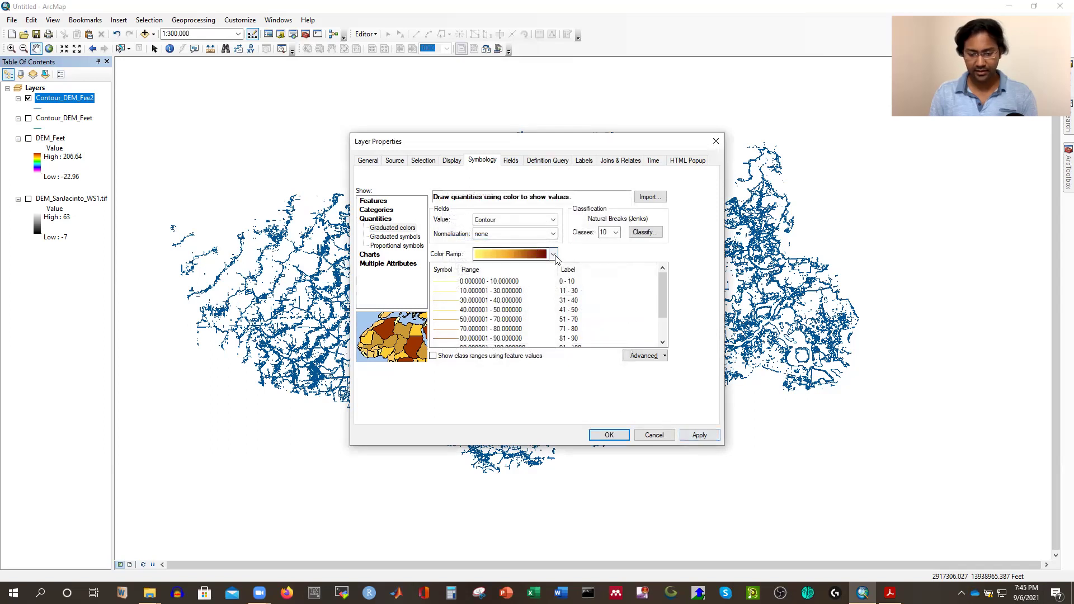
left_click(699, 434)
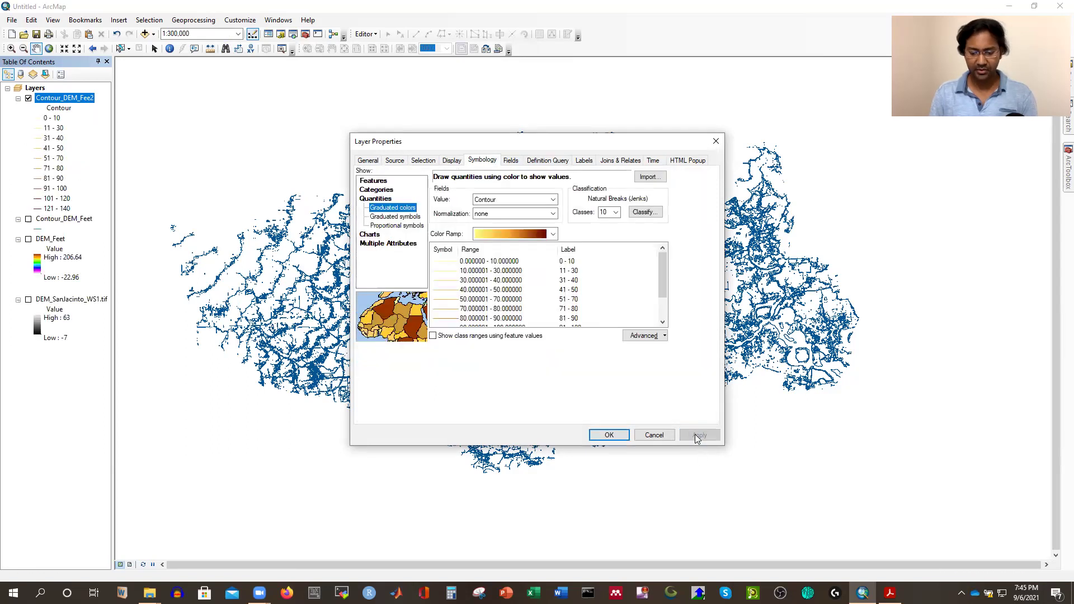
left_click(613, 434)
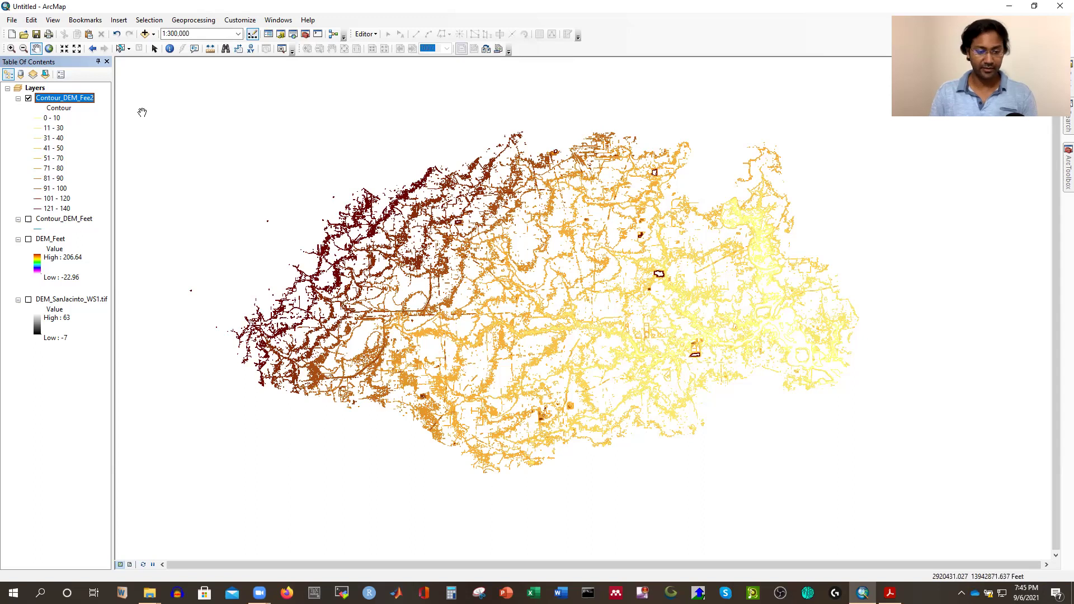
Show DEM_Feet instead of Contour_DEM_Fee2 and open the Hillshade tool from the Surface toolset of Spatial Analyst.
left_click(28, 99)
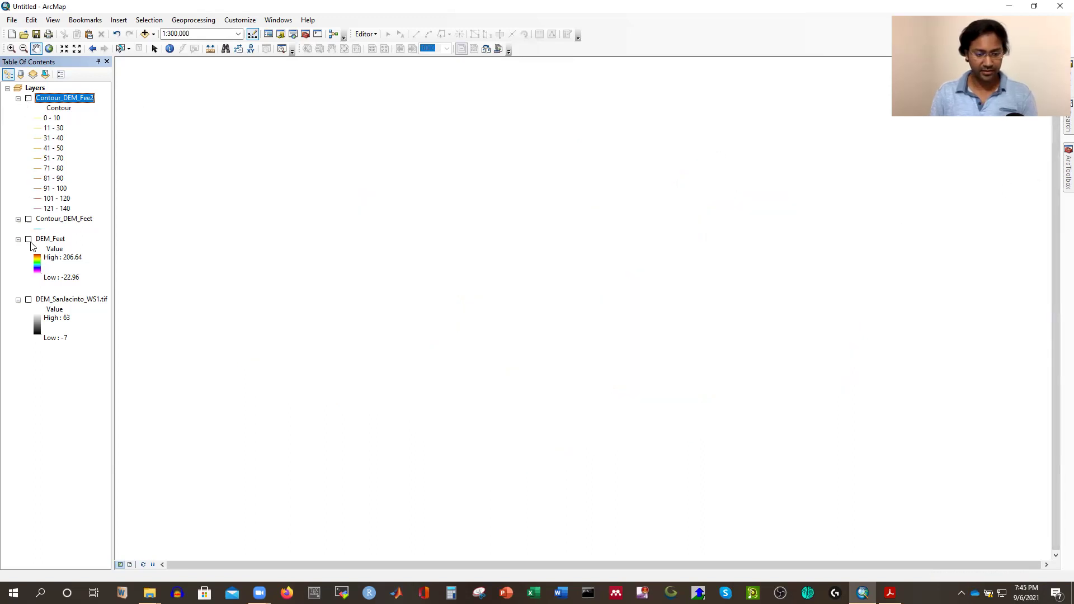
left_click(28, 240)
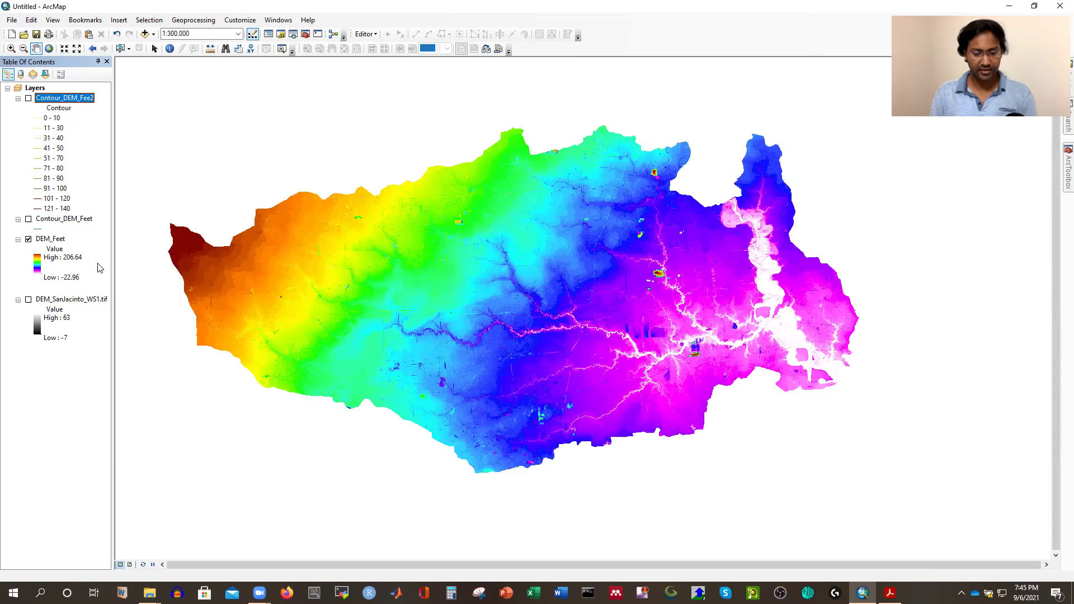
left_click(1066, 168)
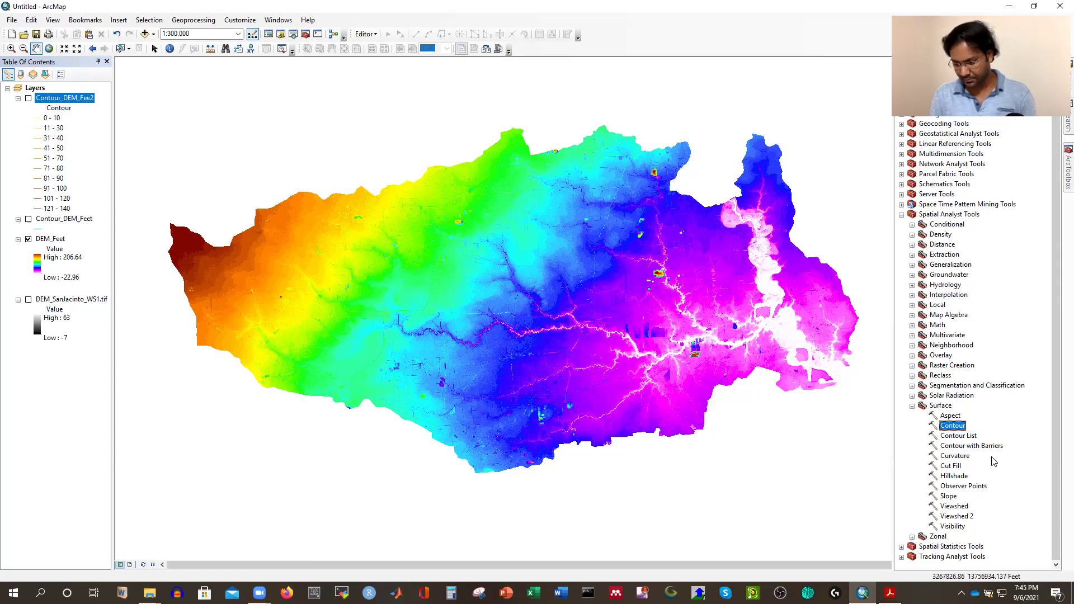
double_click(953, 476)
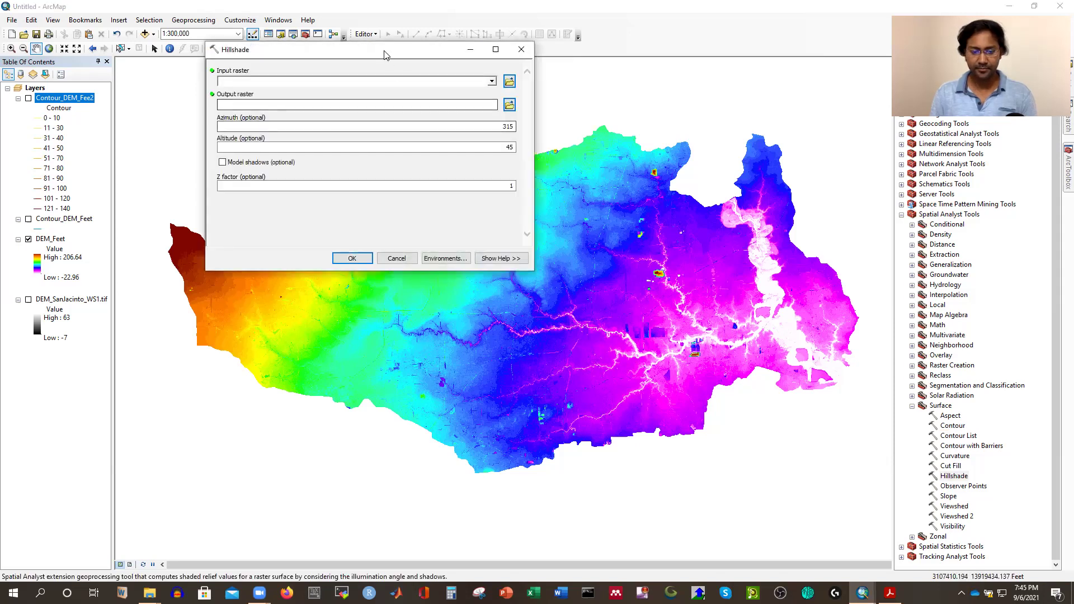
left_click_drag(379, 50, 401, 65)
Run Hillshade on the DEM_Feet raster with azimuth 315, altitude 45 and a Z factor of 50.
left_click(512, 97)
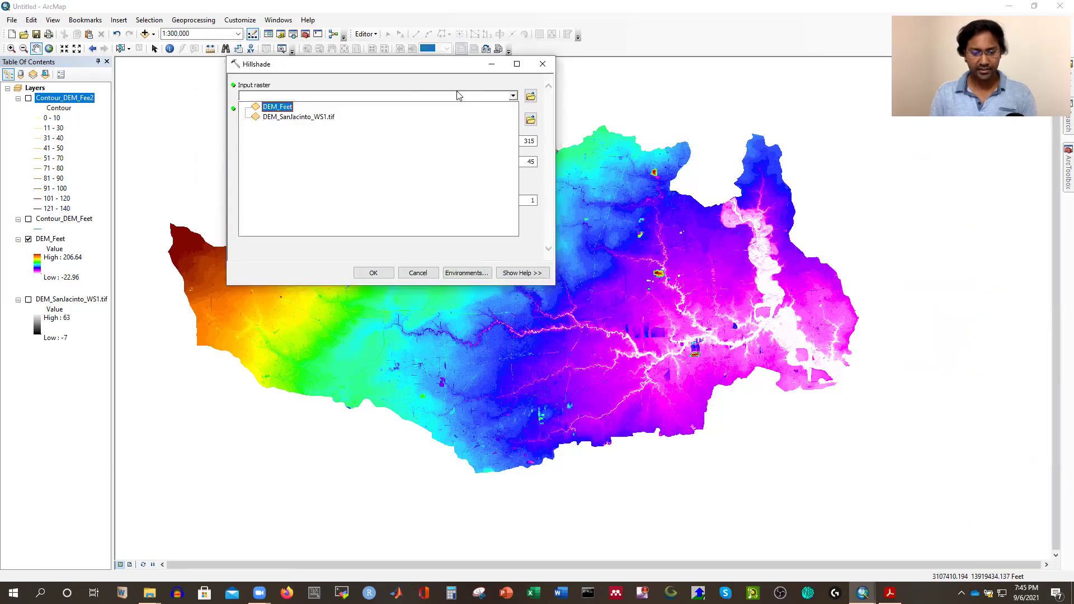
left_click(278, 107)
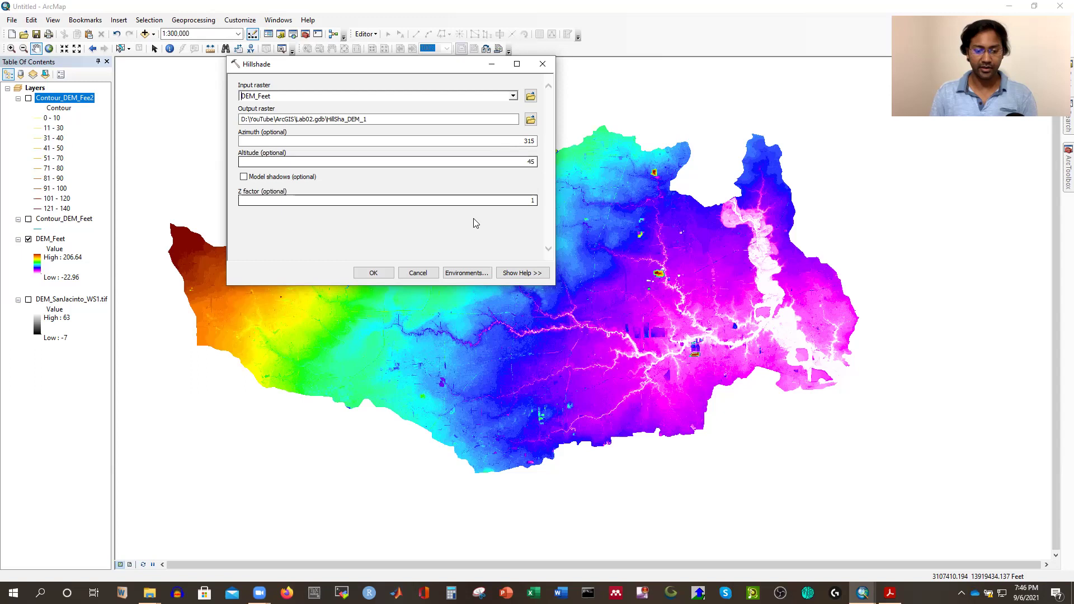
double_click(529, 201)
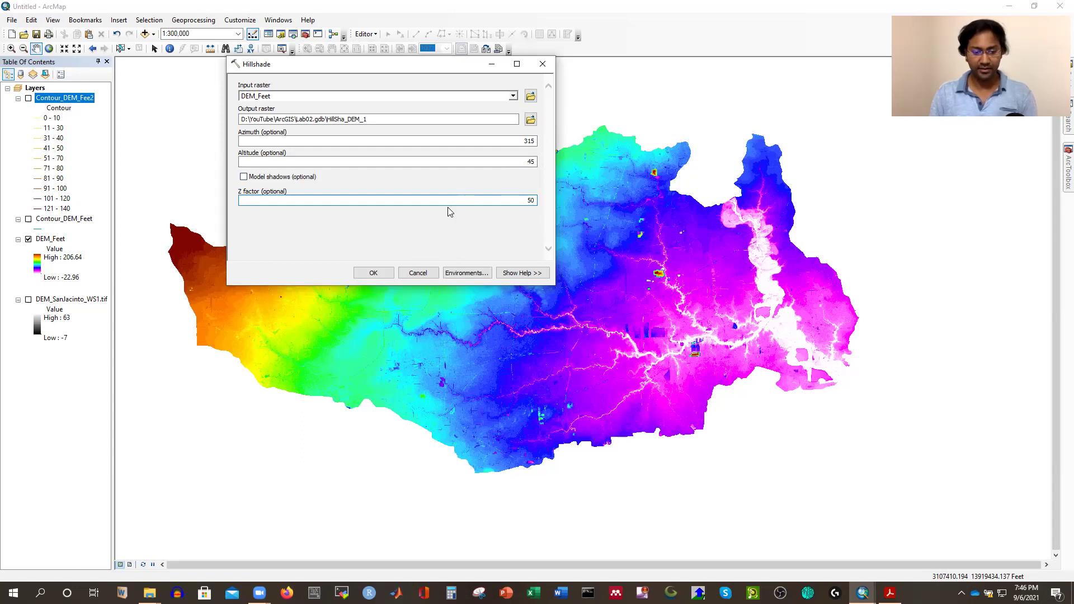
left_click(373, 273)
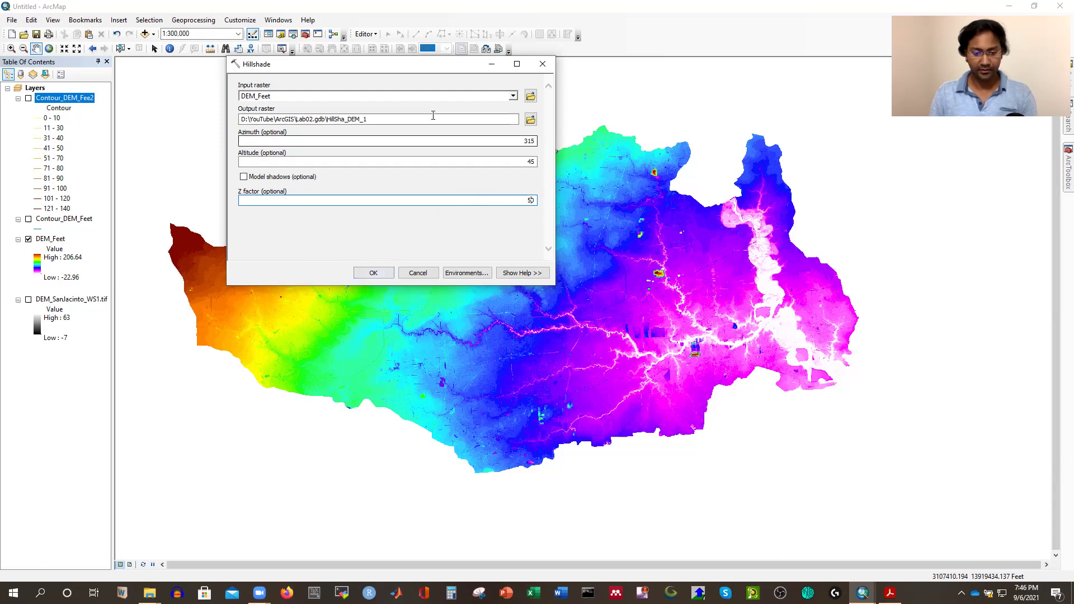
Execute the Hillshade tool with the entered settings to create the HillSha_DEM_1 raster.
left_click(375, 274)
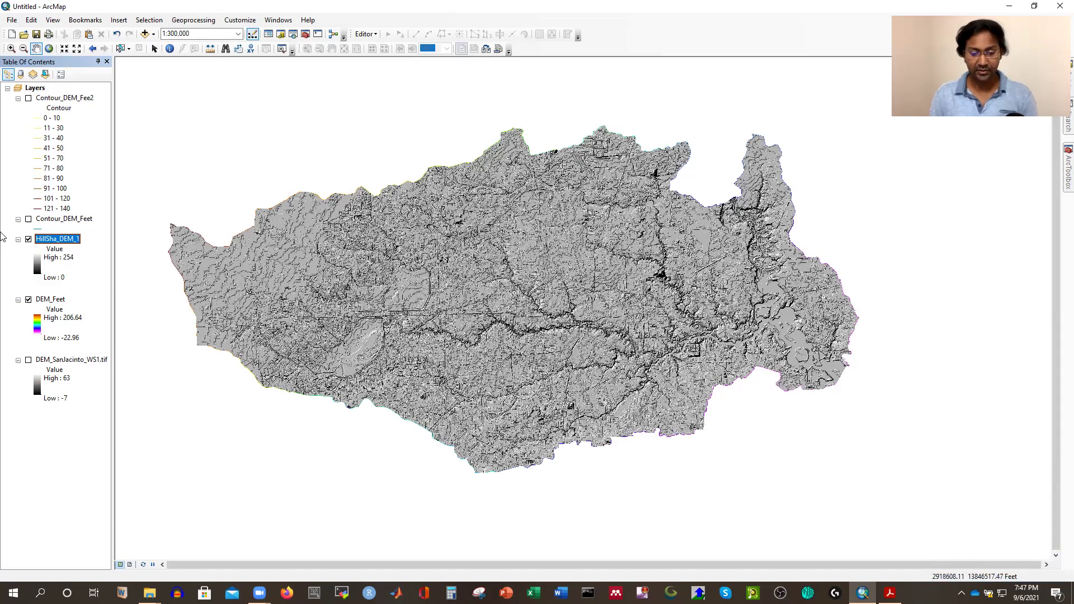
Recolor the HillSha_DEM_1 layer with the purple-to-yellow-to-green color ramp.
left_click(38, 263)
left_click(137, 295)
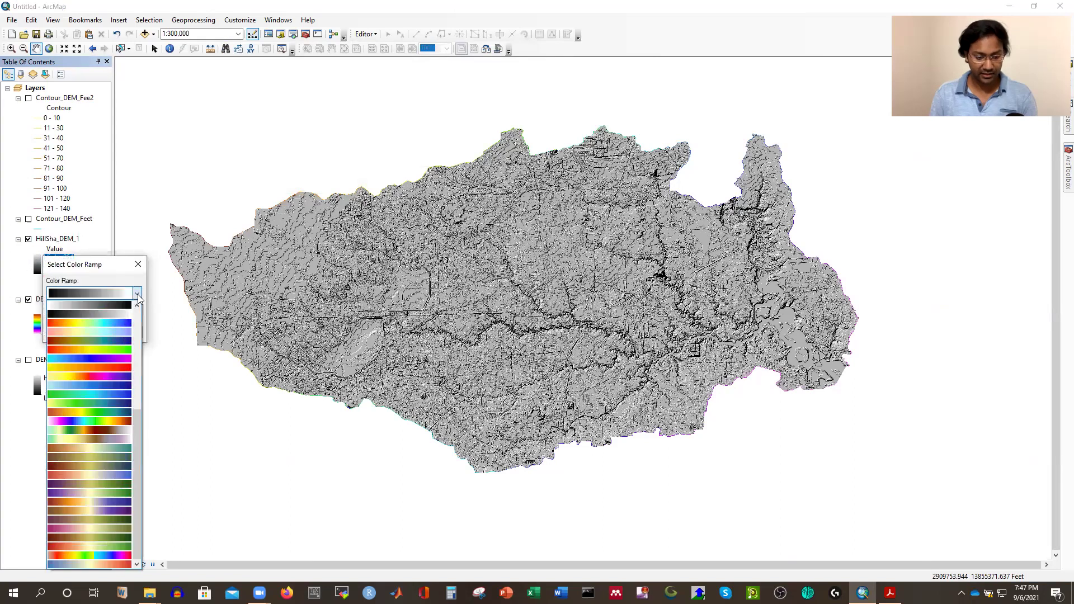
scroll(112, 362, "down", 10)
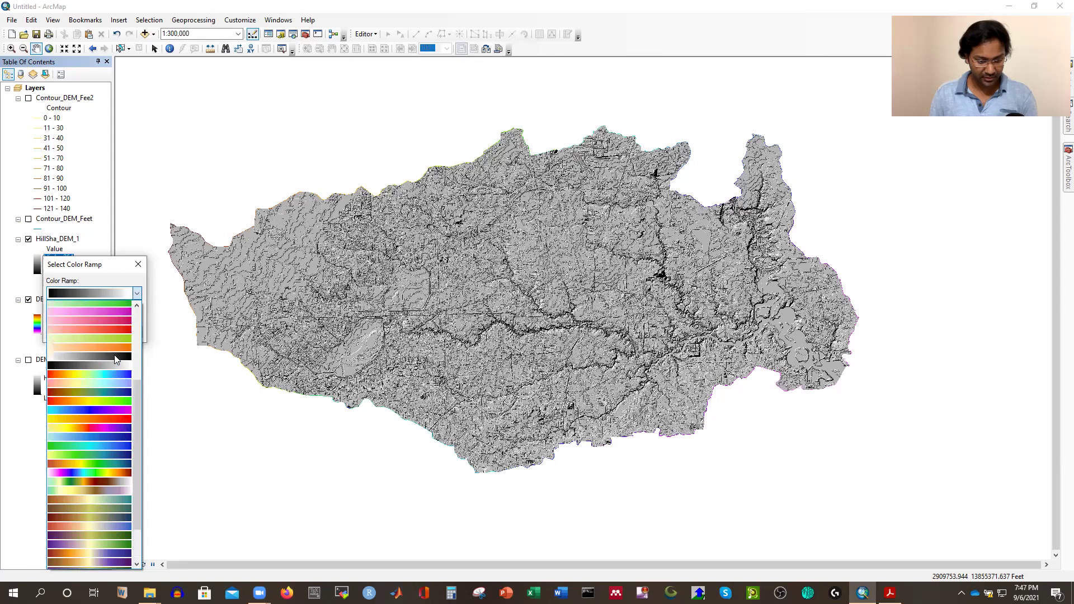
scroll(108, 371, "down", 5)
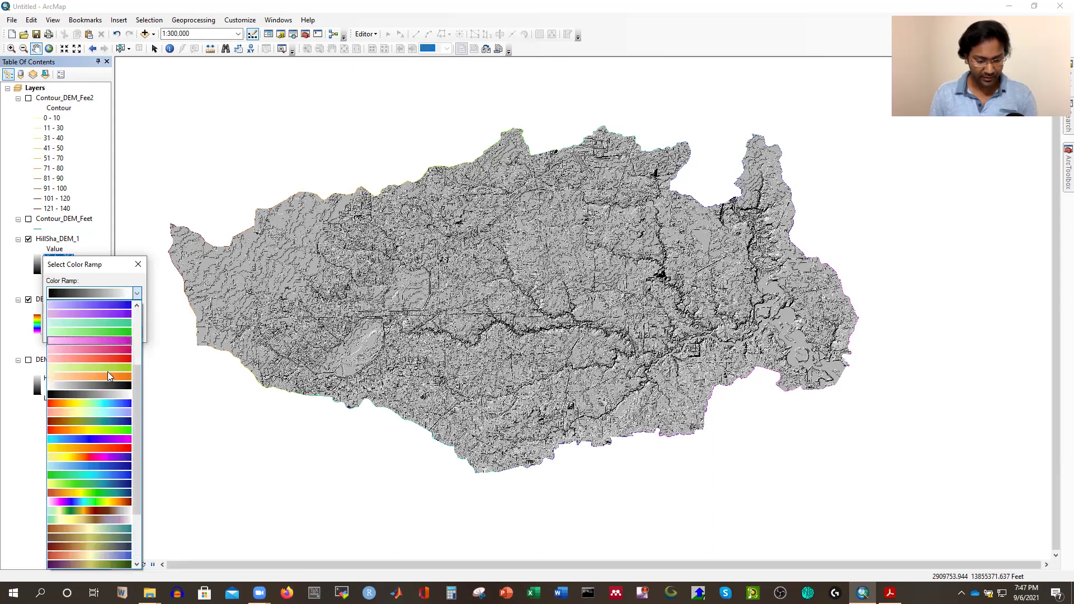
scroll(107, 388, "down", 1)
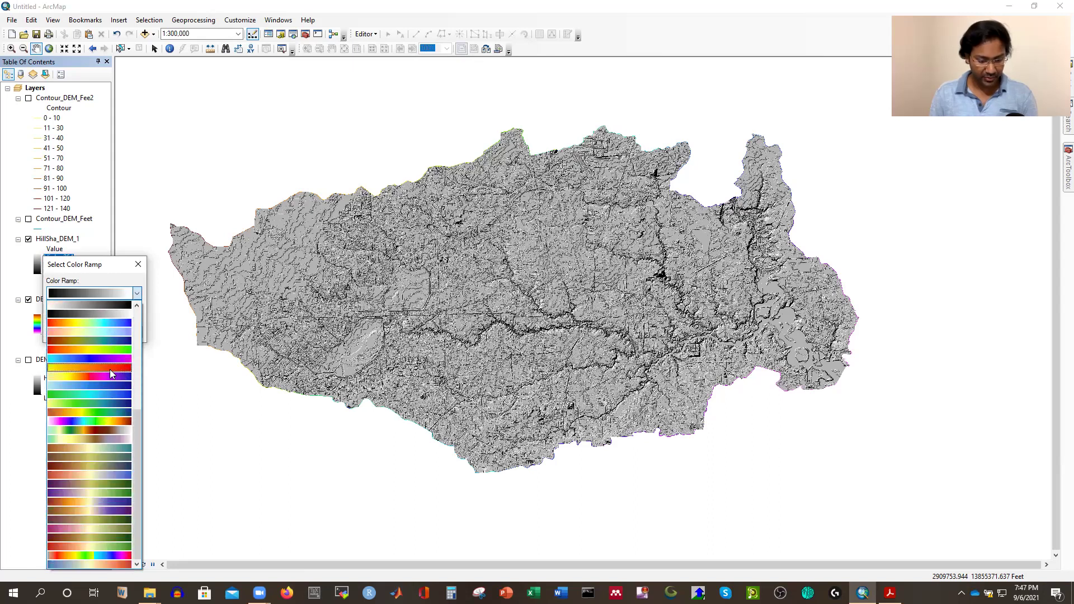
left_click(114, 482)
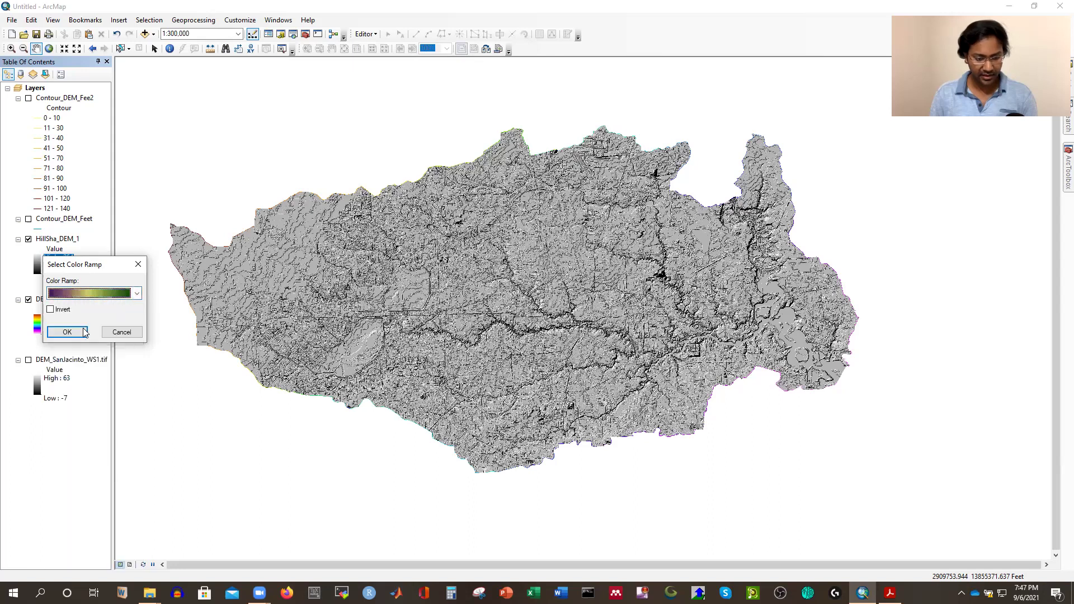
left_click(63, 332)
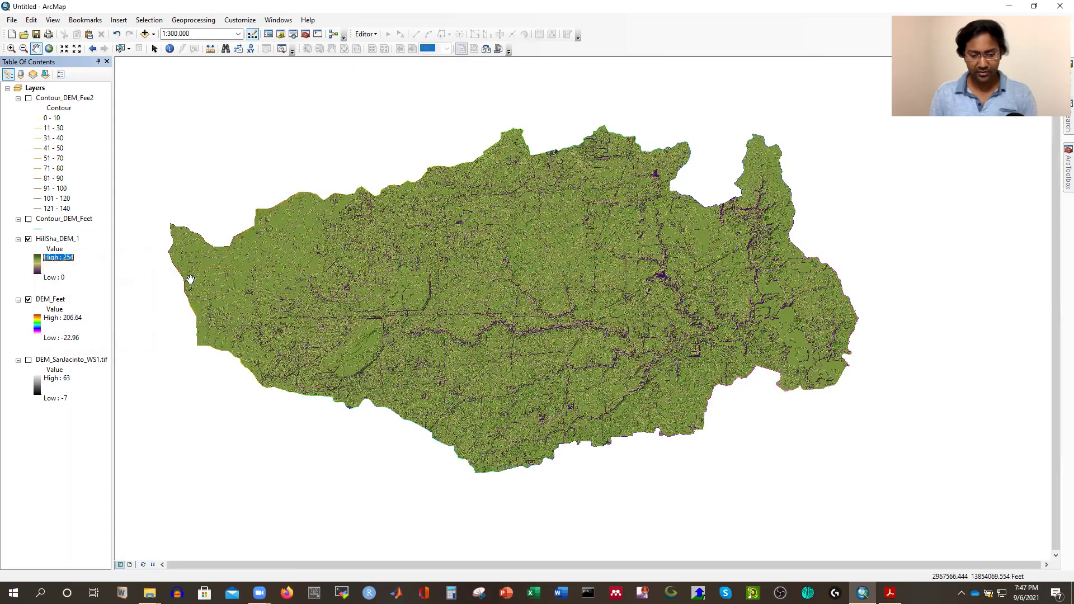
Hide the DEM_Feet layer and recolor HillSha_DEM_1 with the red-yellow-cyan-blue color ramp.
left_click(28, 300)
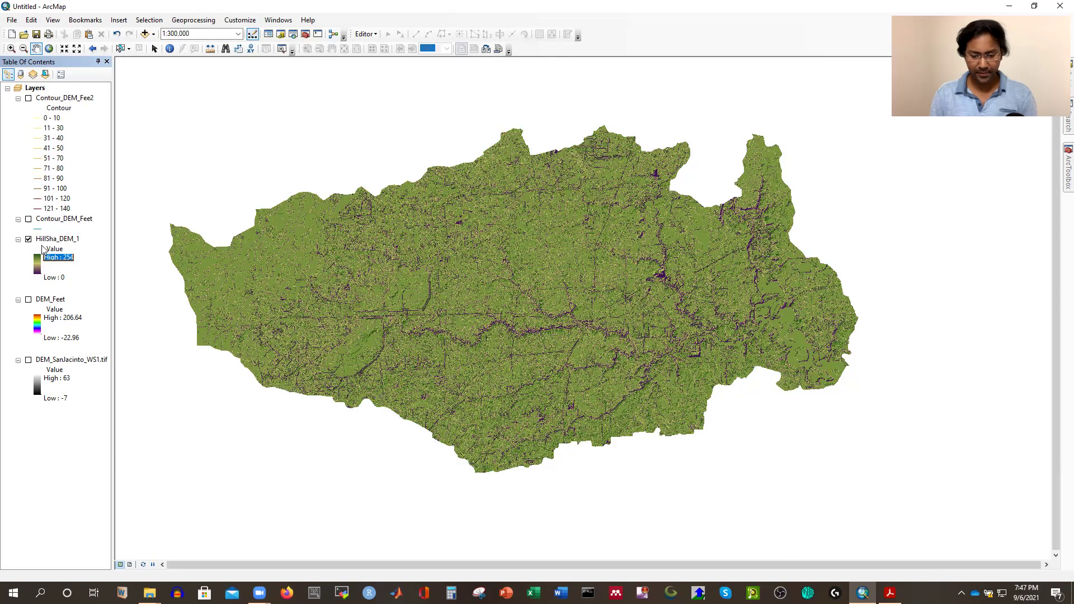
left_click(39, 266)
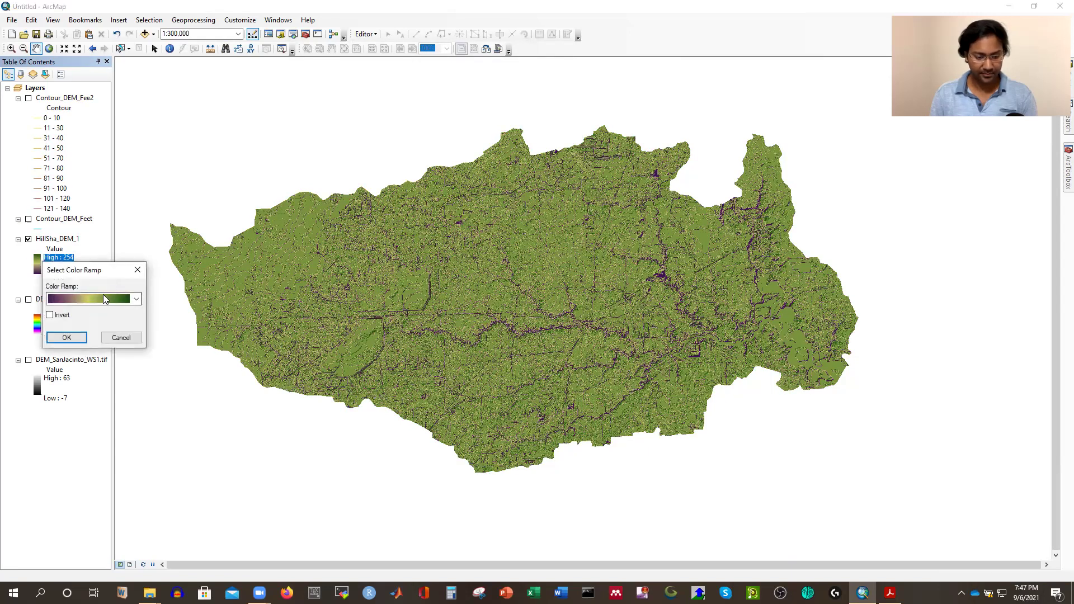
left_click(109, 296)
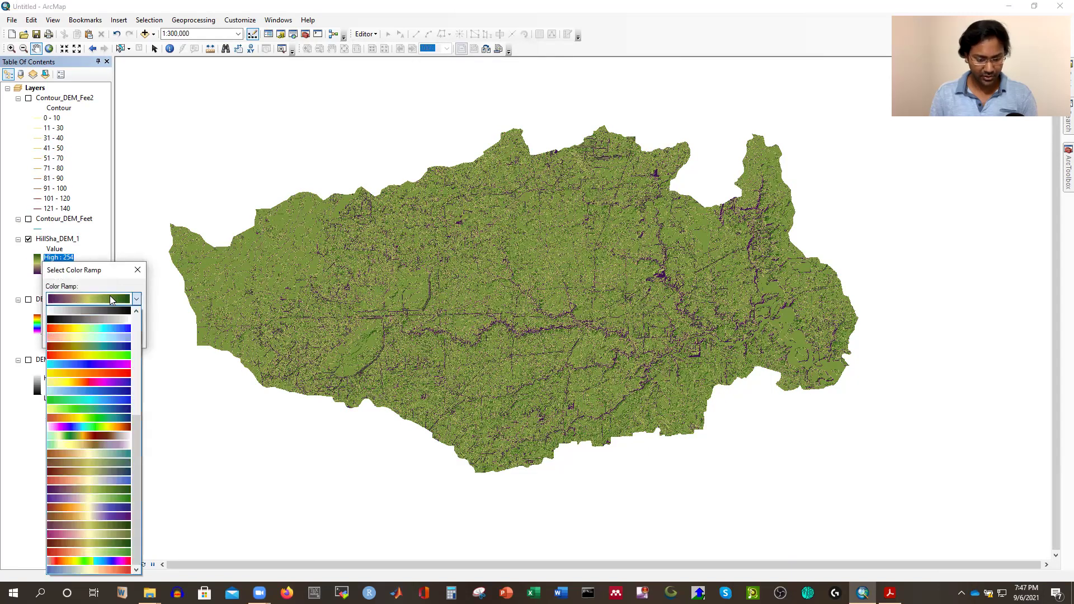
left_click(99, 328)
left_click(67, 337)
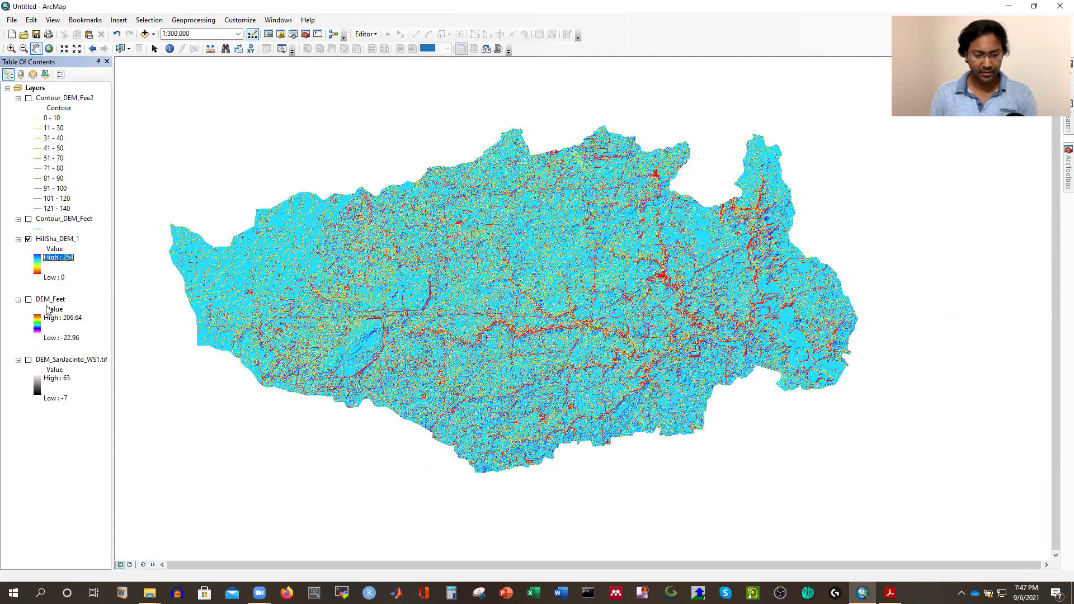
Show the DEM_Feet layer again and set the HillSha_DEM_1 color ramp to black-to-white.
left_click(28, 299)
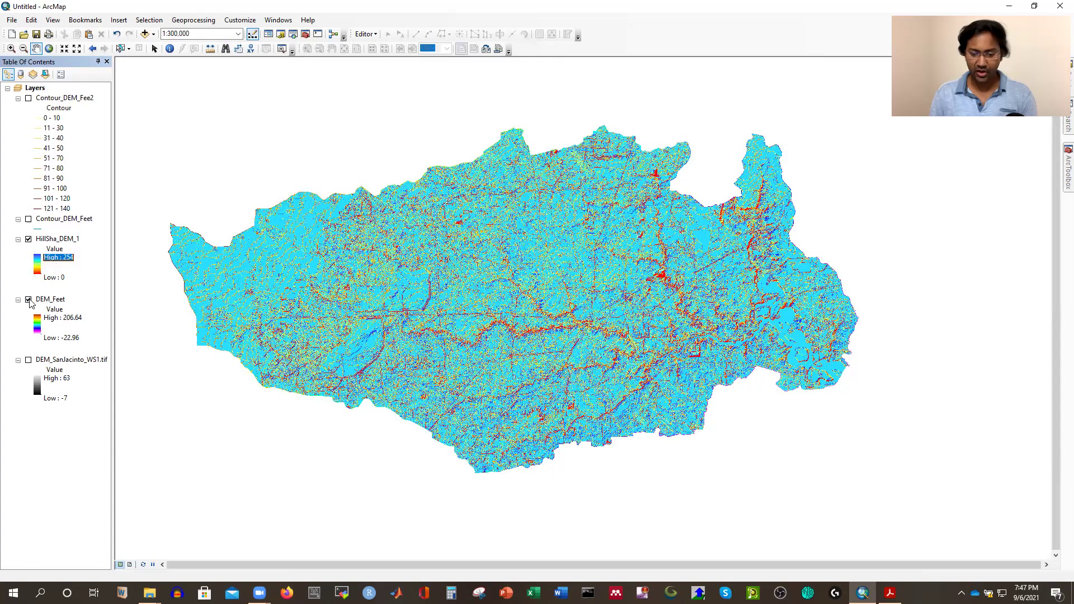
left_click(36, 267)
left_click(99, 302)
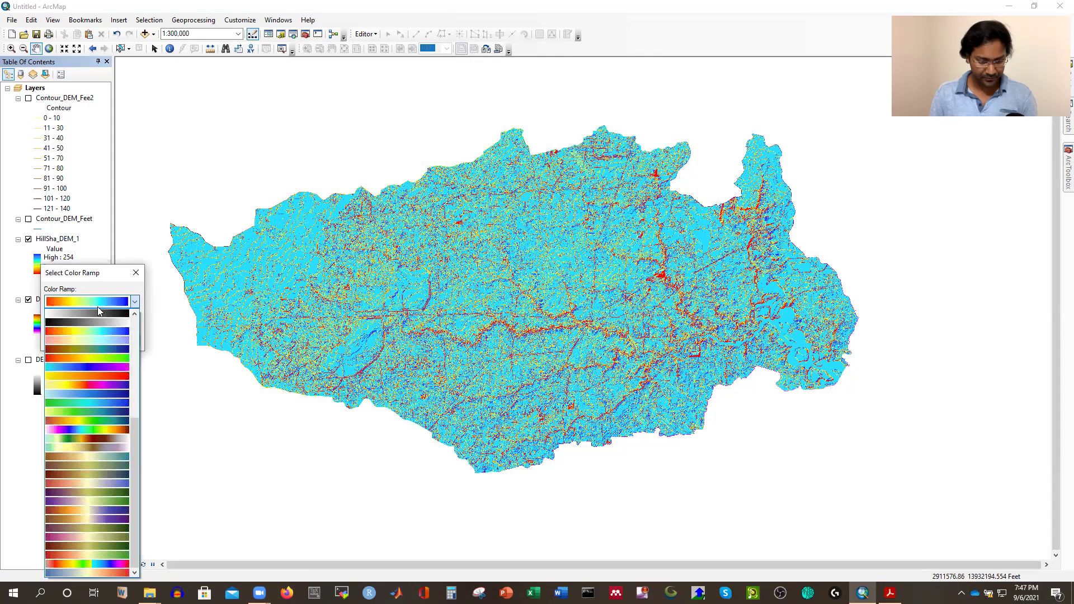
left_click(93, 321)
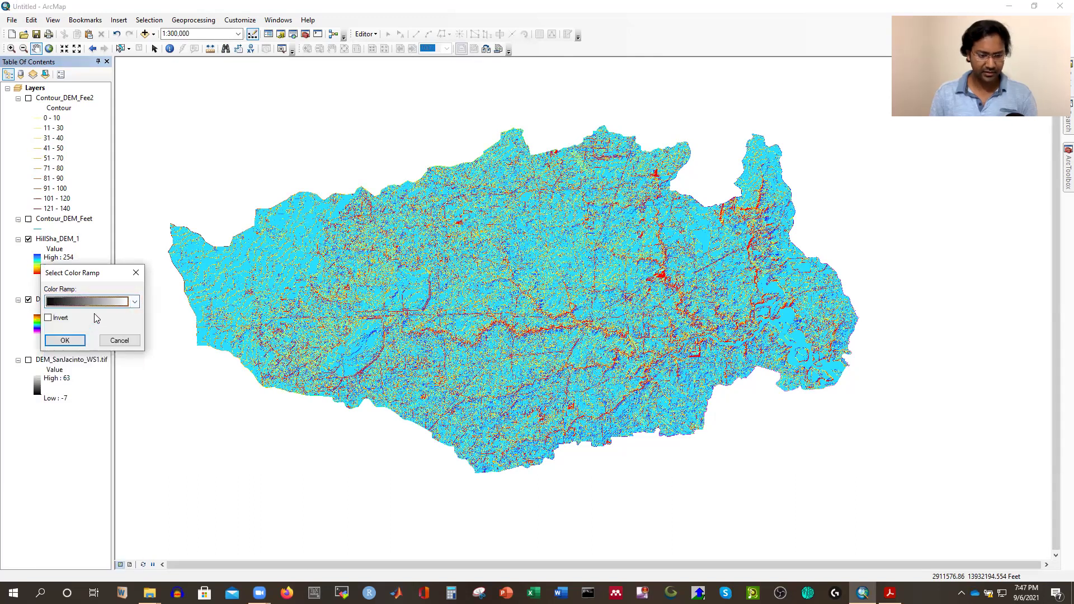
left_click(66, 340)
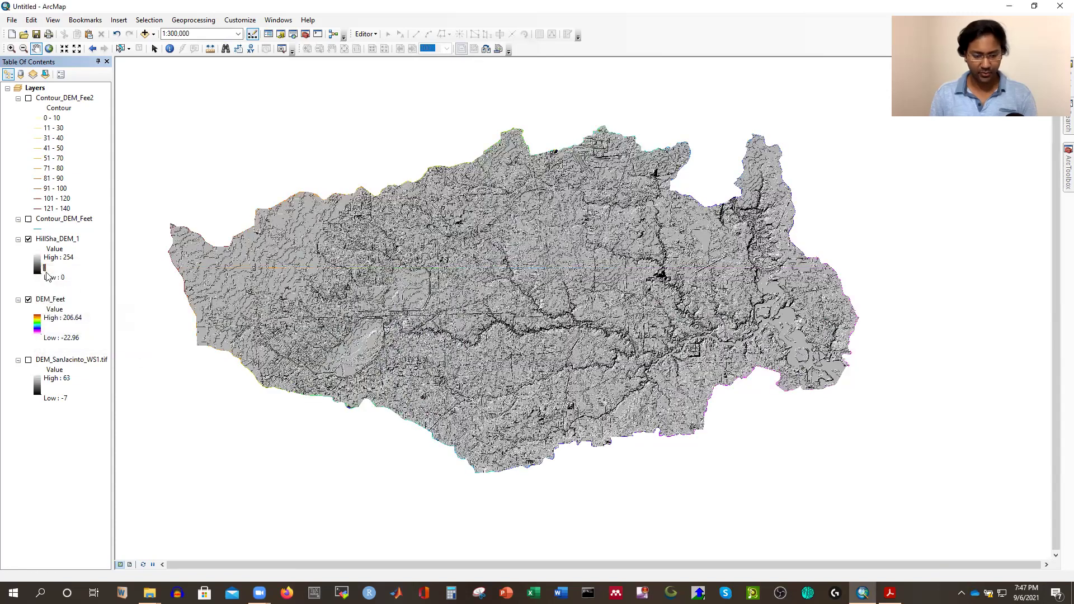
Set the display transparency of the HillSha_DEM_1 layer to 60% so it overlays DEM_Feet.
right_click(56, 240)
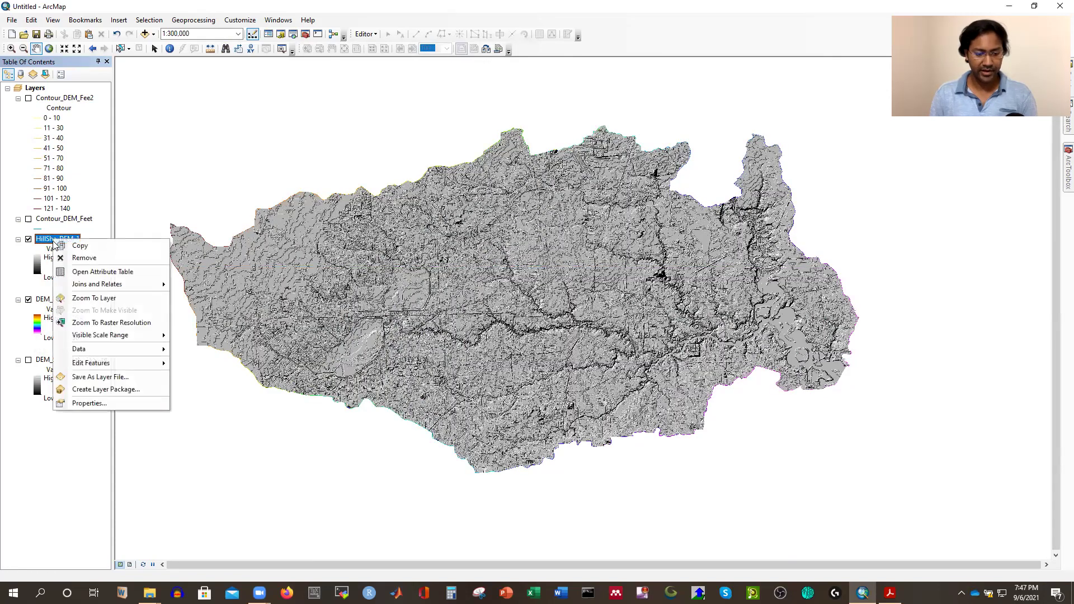
left_click(84, 401)
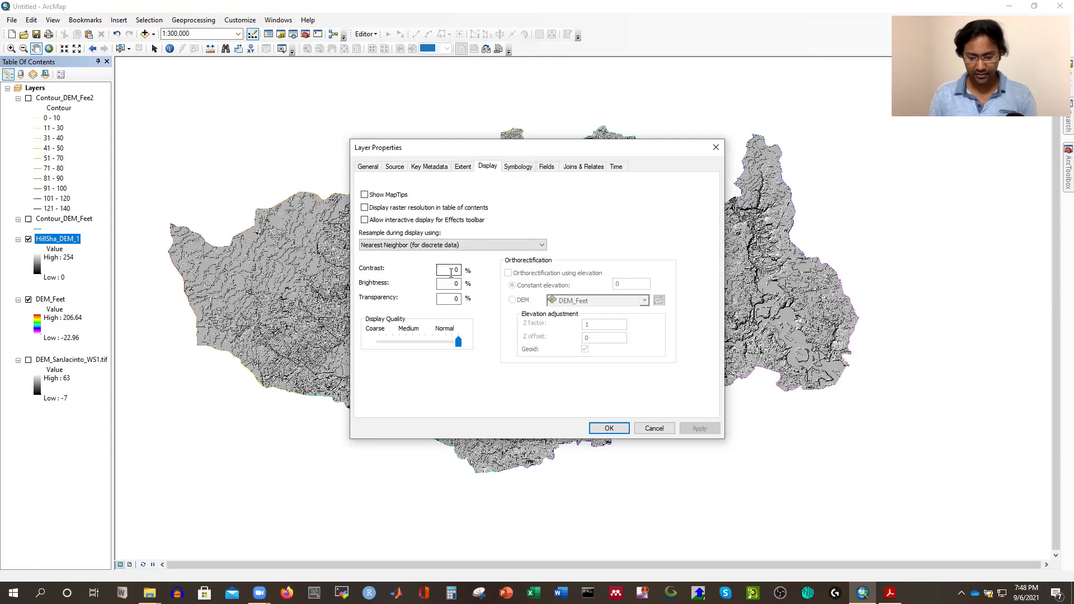
left_click_drag(447, 302, 495, 297)
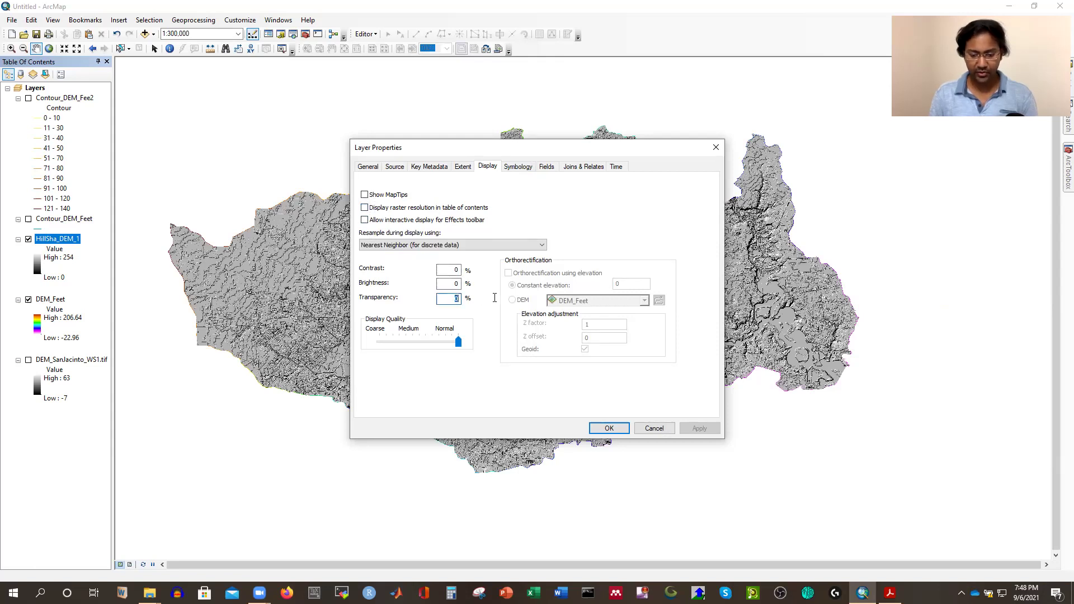
type("60")
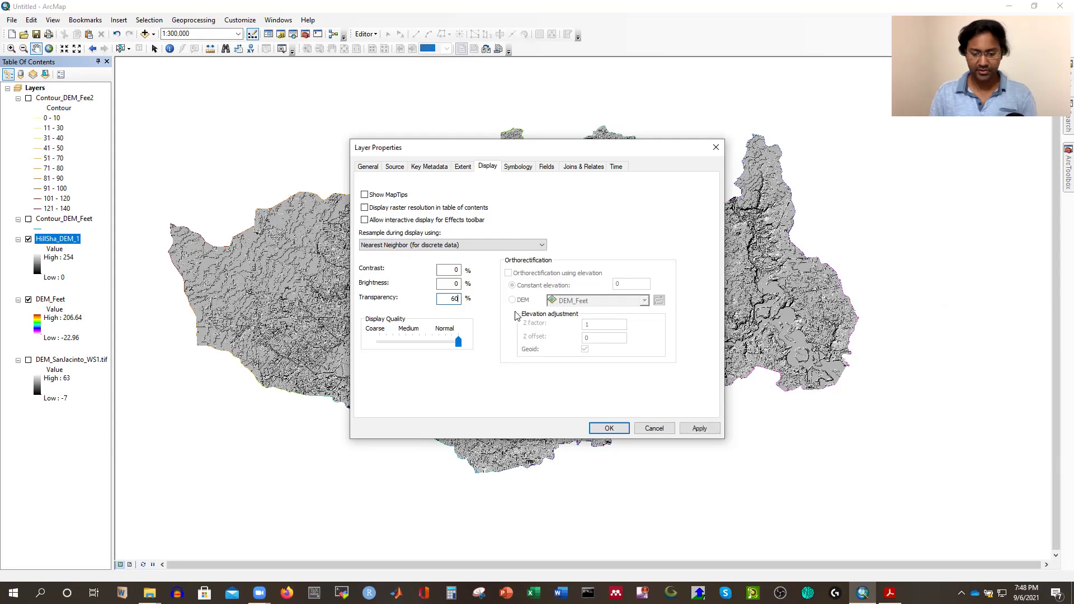
left_click(700, 428)
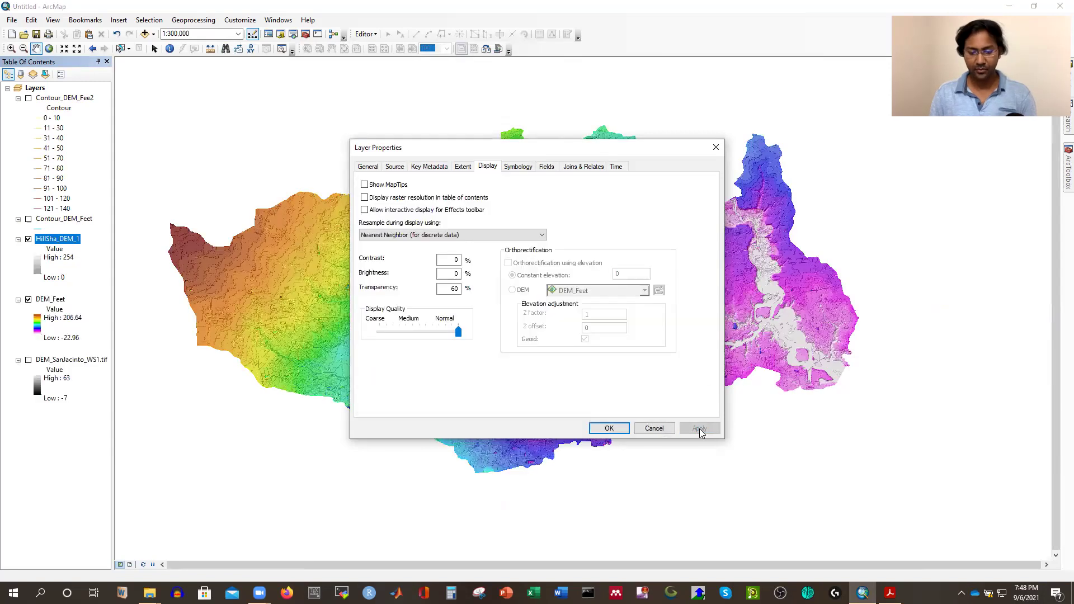
left_click(609, 428)
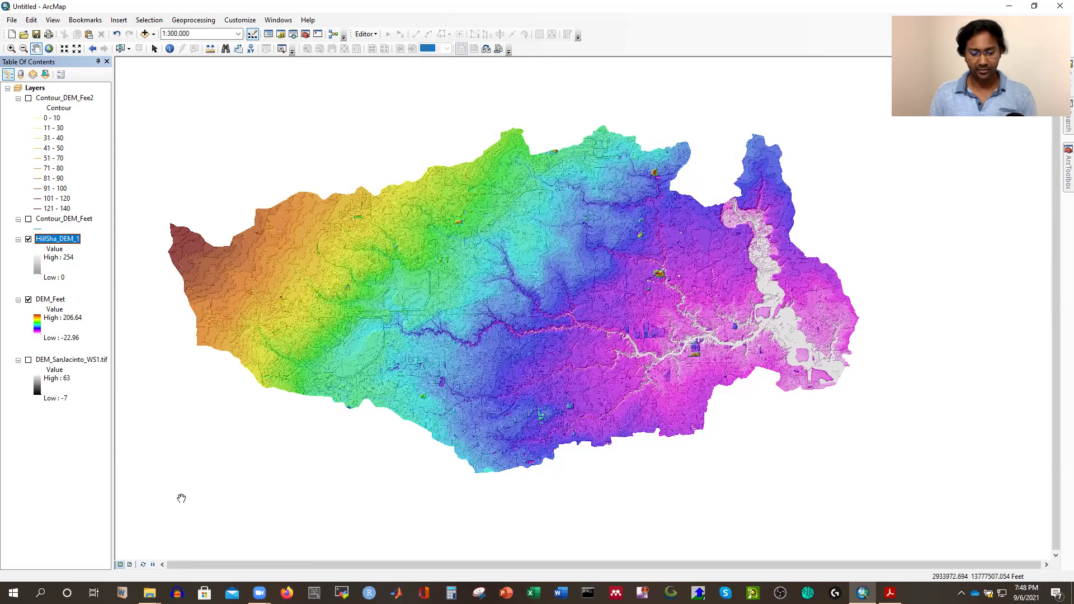
Switch to the layout view and set the printer paper orientation to Landscape.
left_click(131, 565)
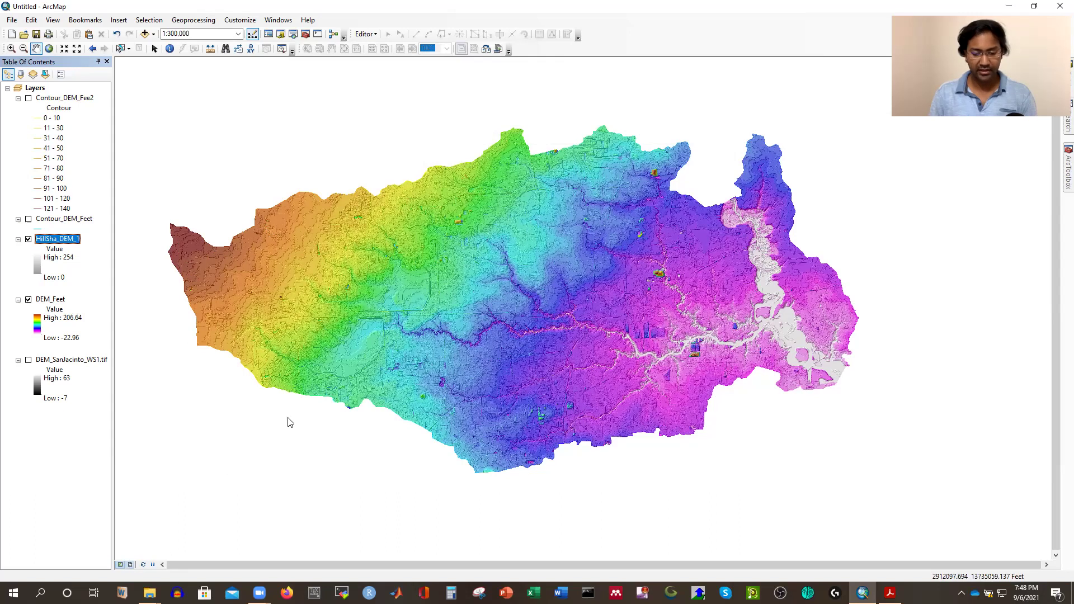
left_click(11, 20)
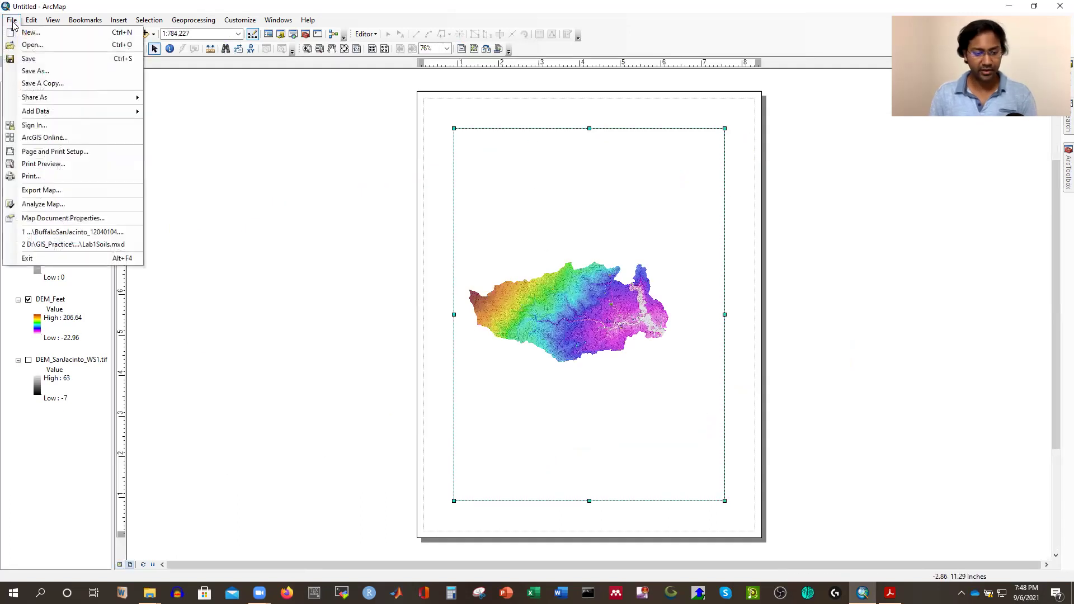
left_click(56, 151)
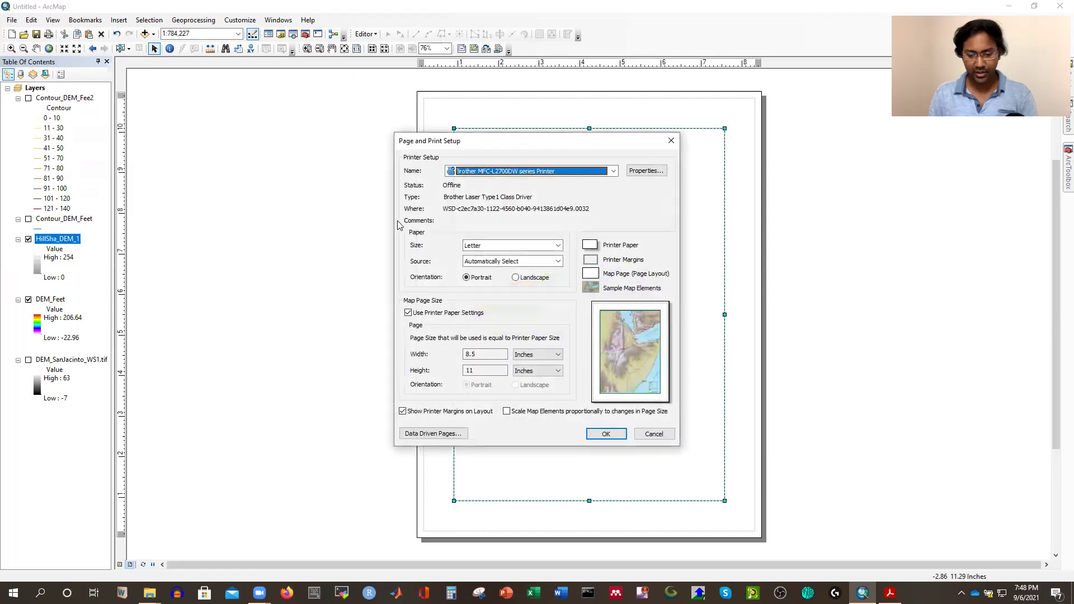
left_click(529, 279)
left_click(606, 434)
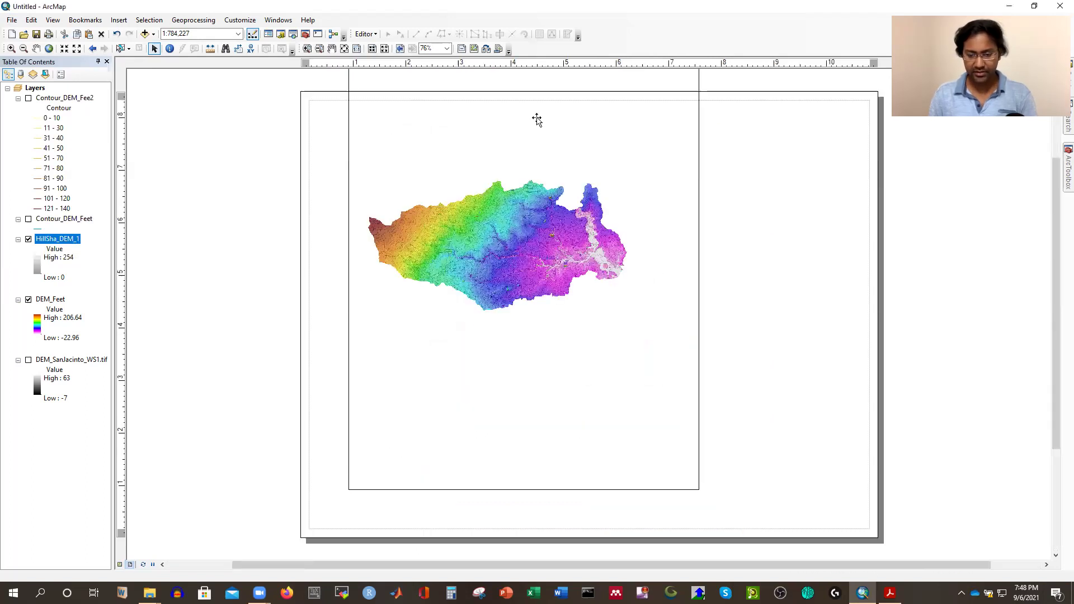
Stretch the data frame to all four edges of the landscape page and zoom the map to the HillSha_DEM_1 layer.
left_click_drag(698, 250, 877, 267)
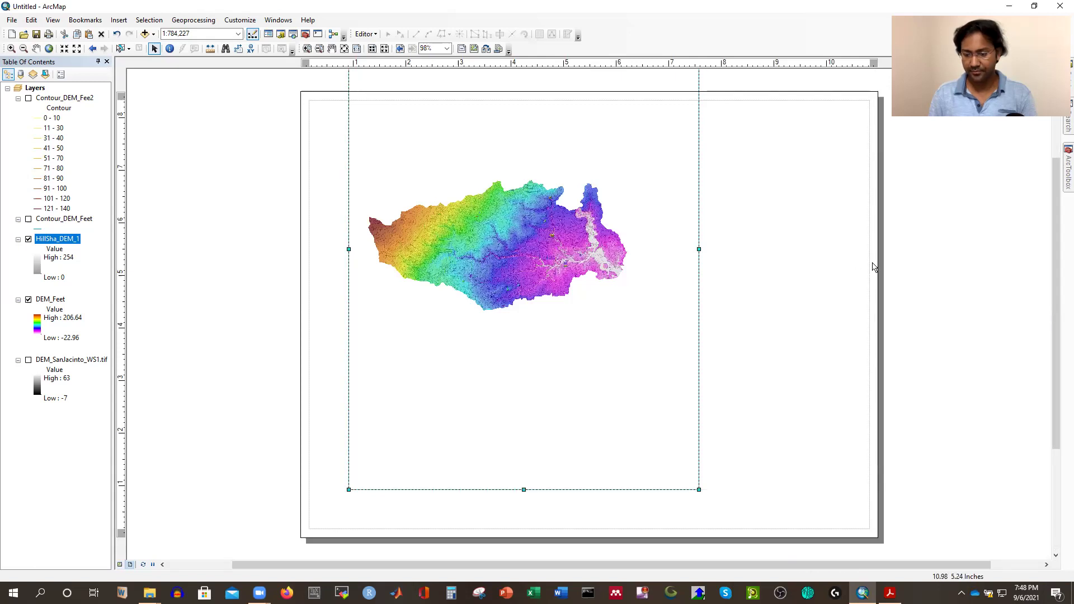
left_click_drag(348, 248, 301, 249)
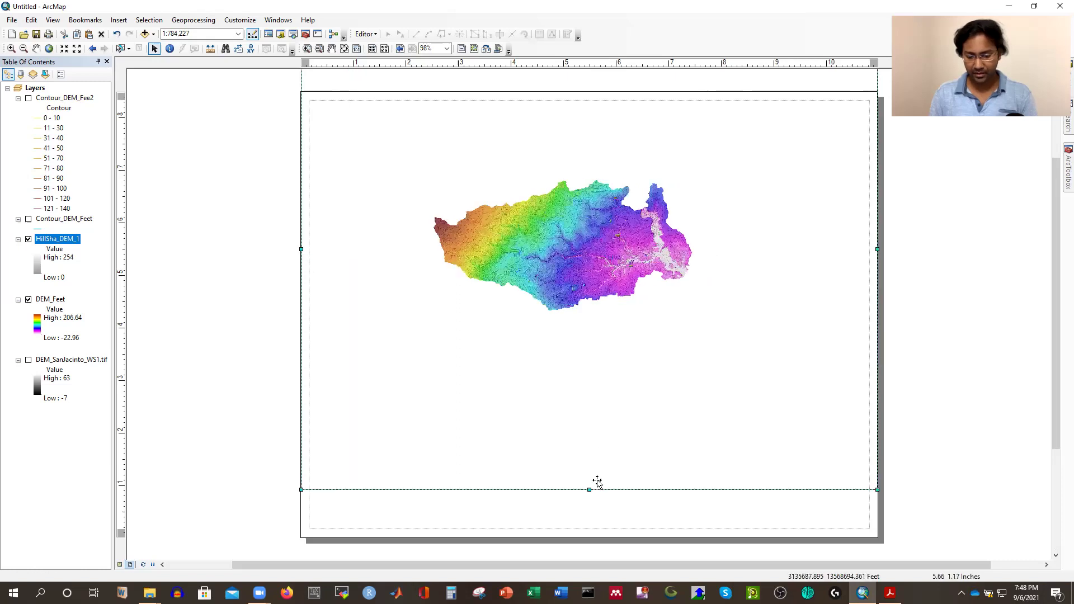
left_click_drag(590, 488, 594, 538)
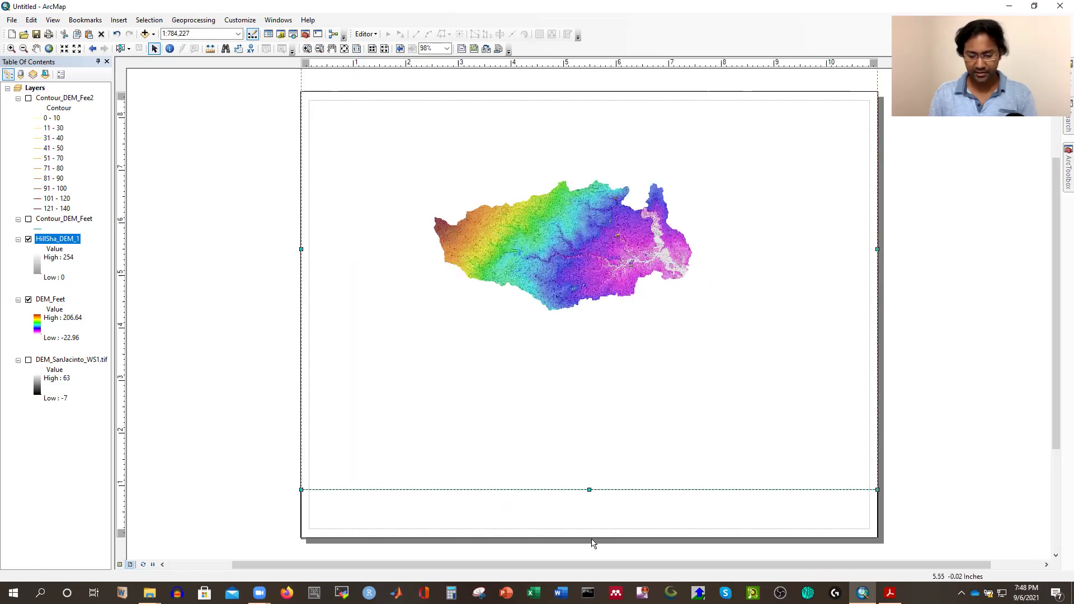
left_click_drag(1056, 383, 1057, 323)
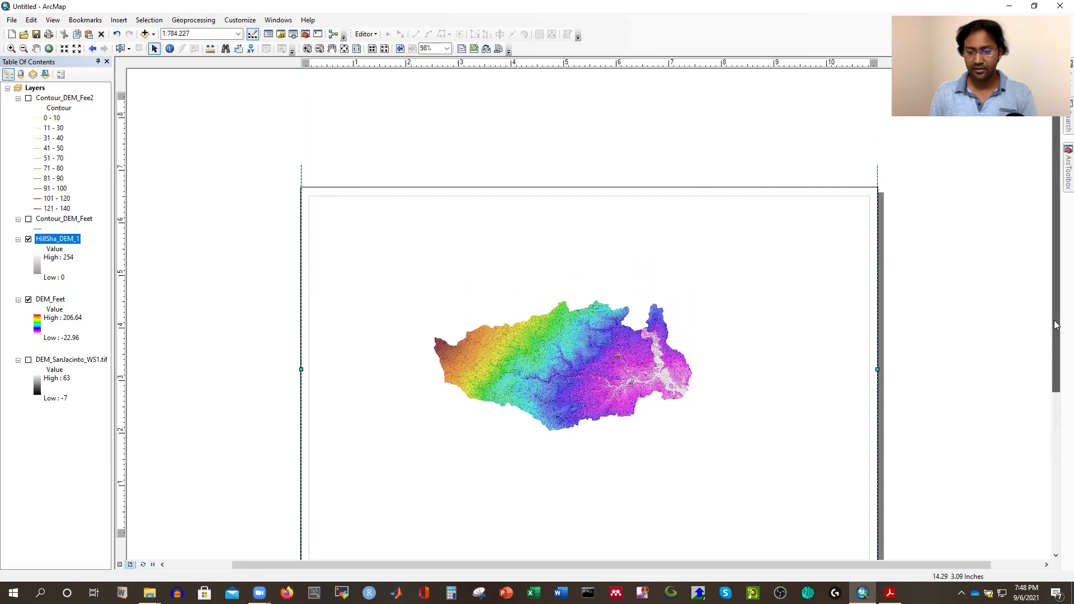
left_click_drag(588, 103, 594, 189)
left_click_drag(1058, 261, 1057, 323)
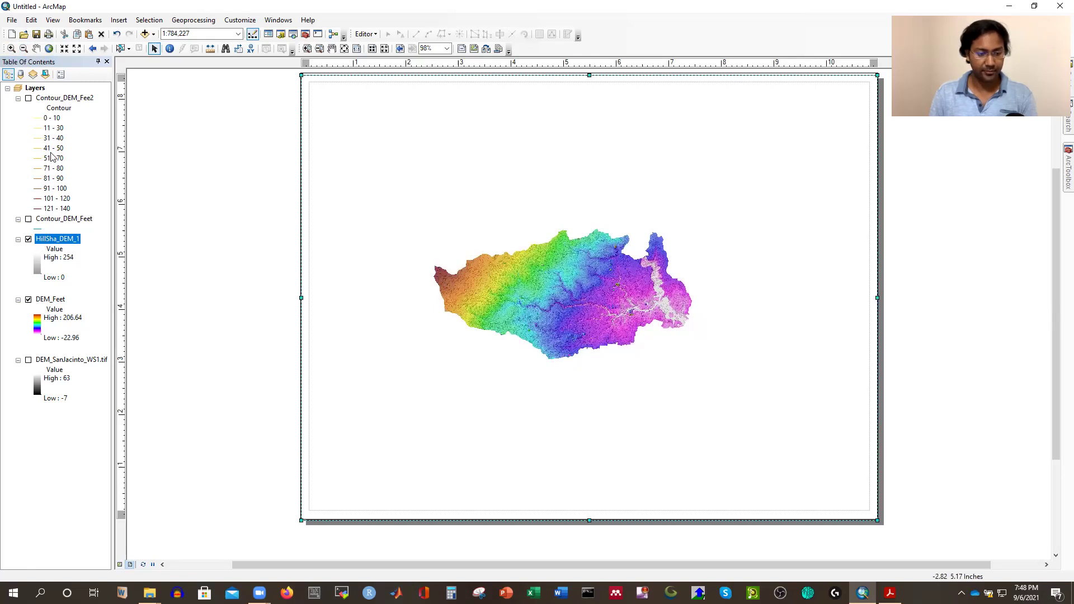
right_click(55, 239)
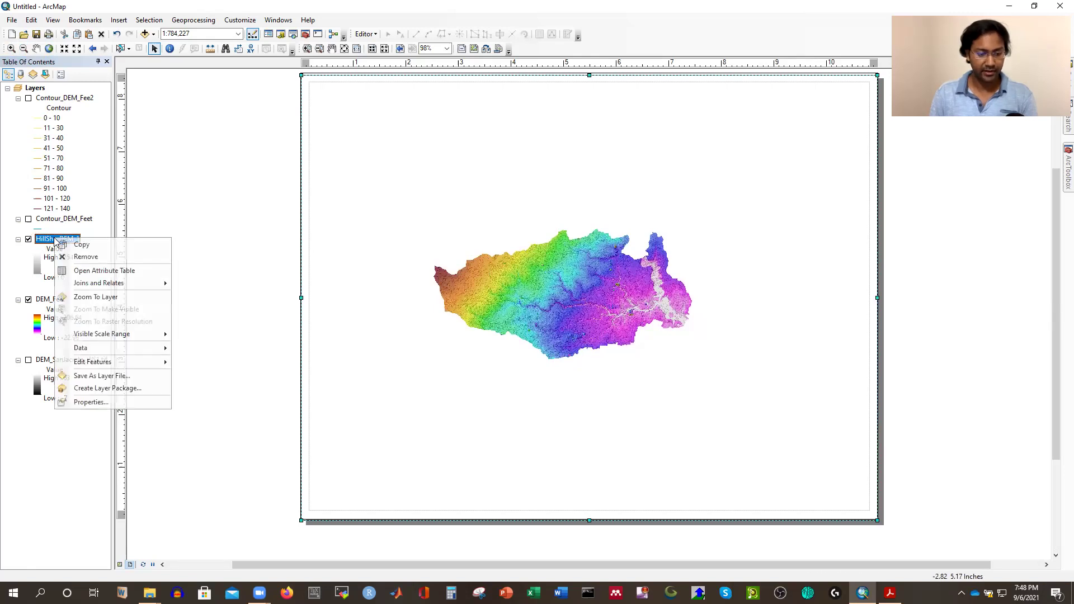
left_click(101, 299)
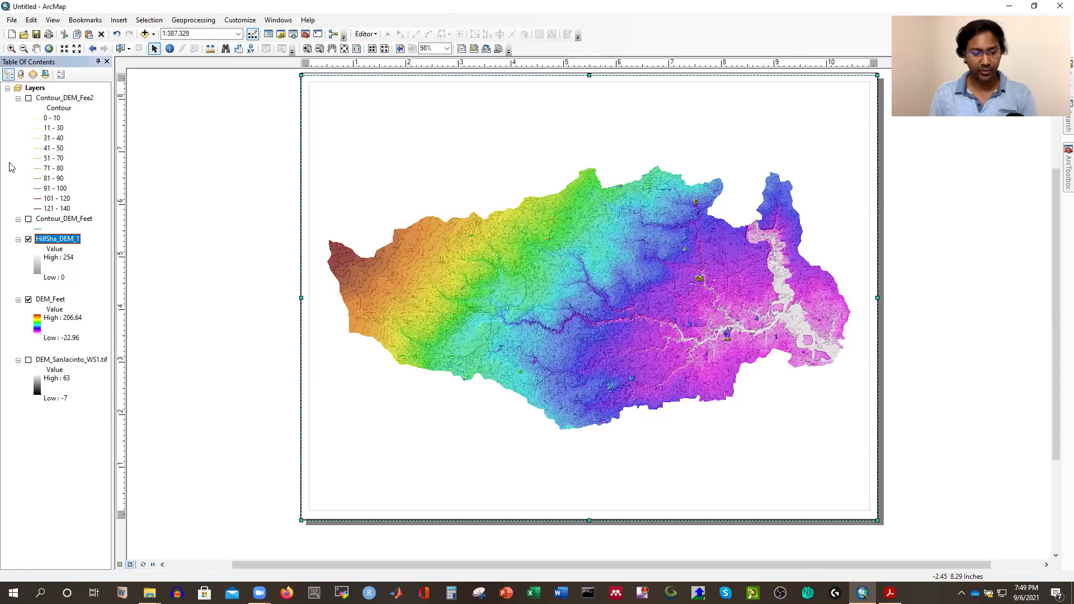
Add the Terrain with Labels basemap to the map.
left_click(154, 35)
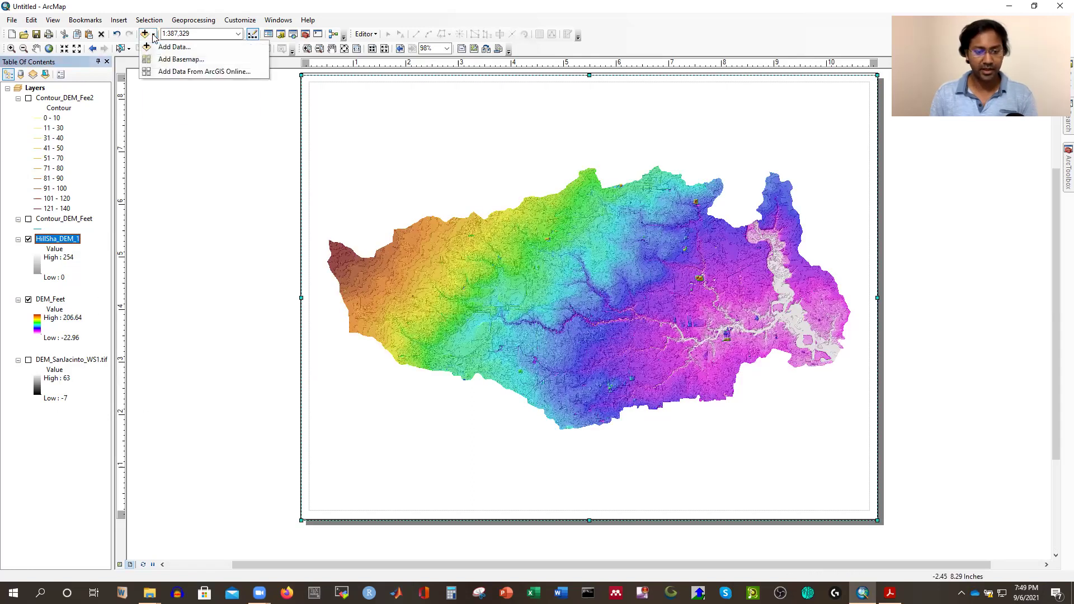
left_click(168, 60)
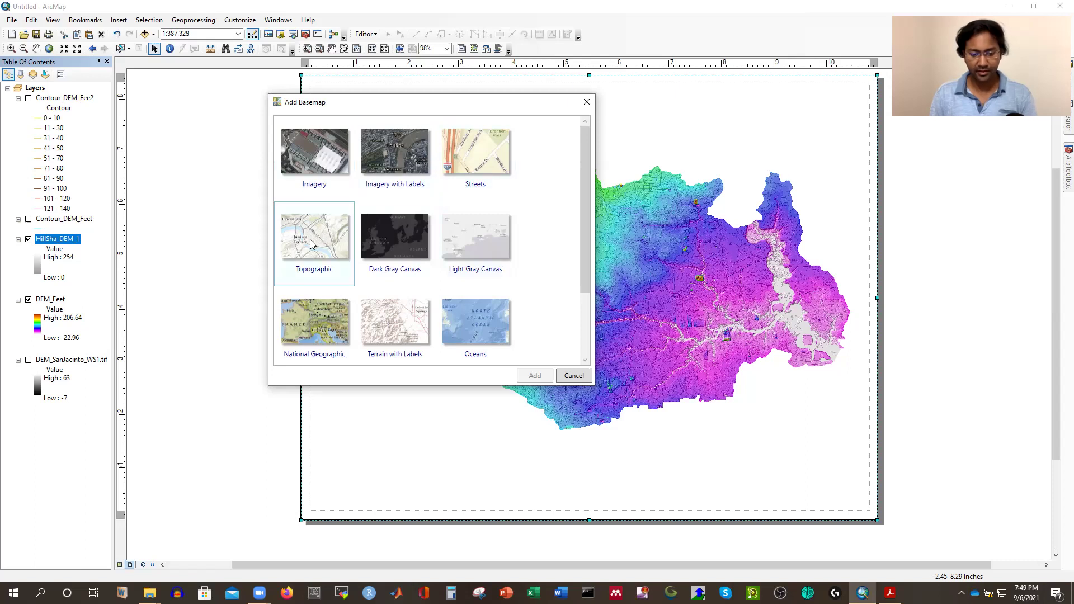
left_click(395, 325)
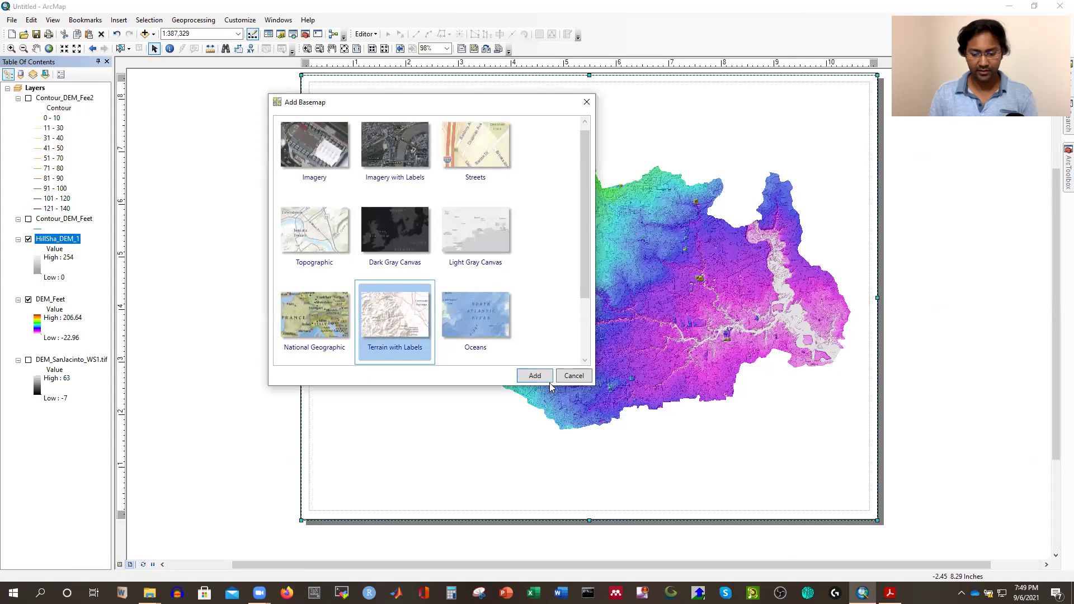
left_click(529, 374)
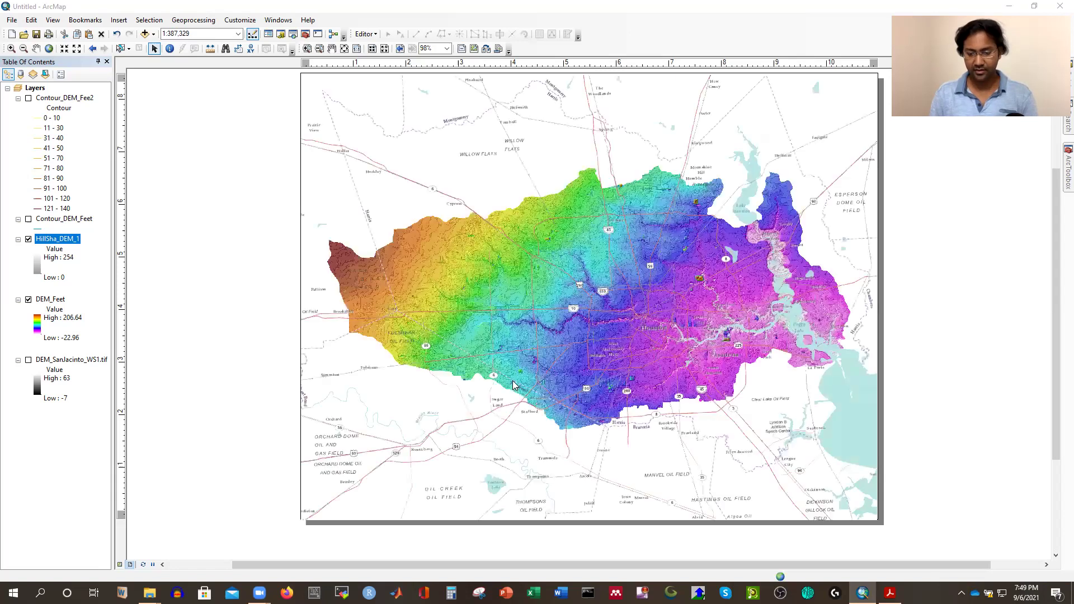
left_click(636, 391)
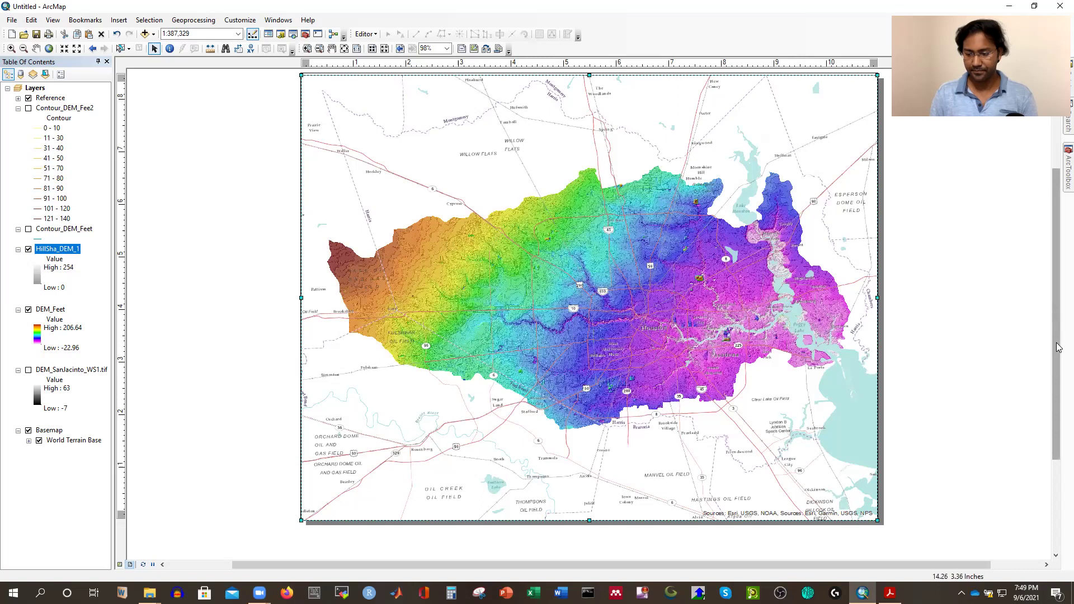
scroll(1056, 336, "up", 1)
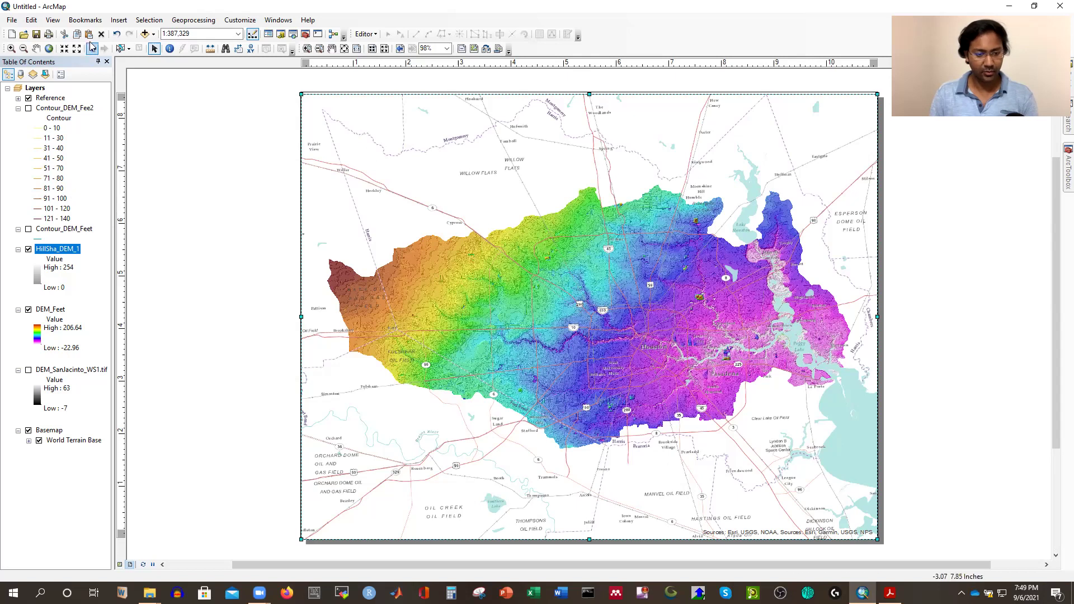
Insert a one-column legend with the default layer items and place it in the lower-left corner of the map page.
left_click(119, 20)
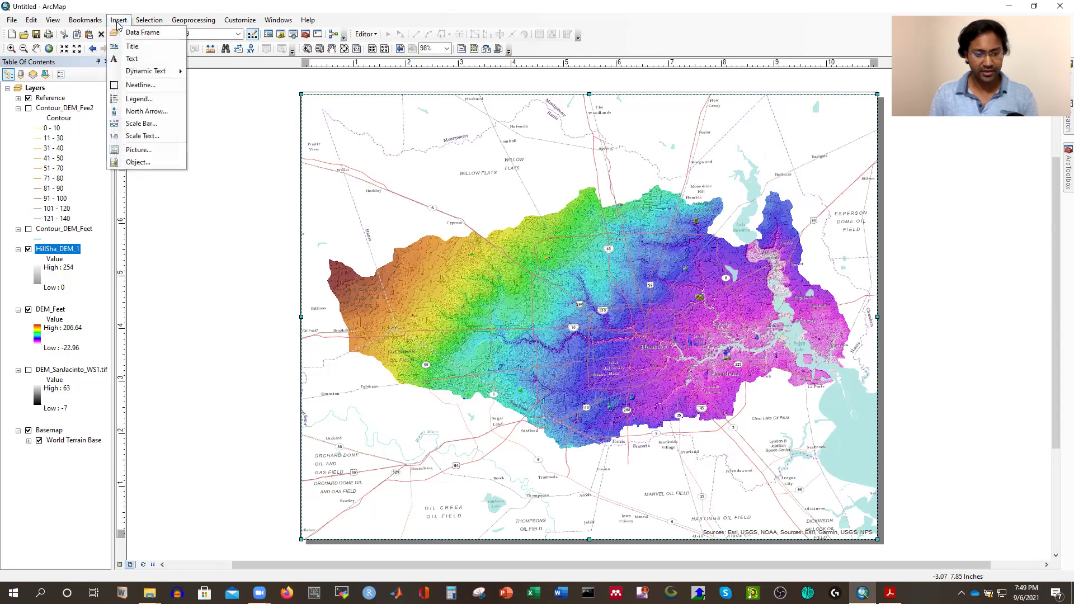
left_click(138, 99)
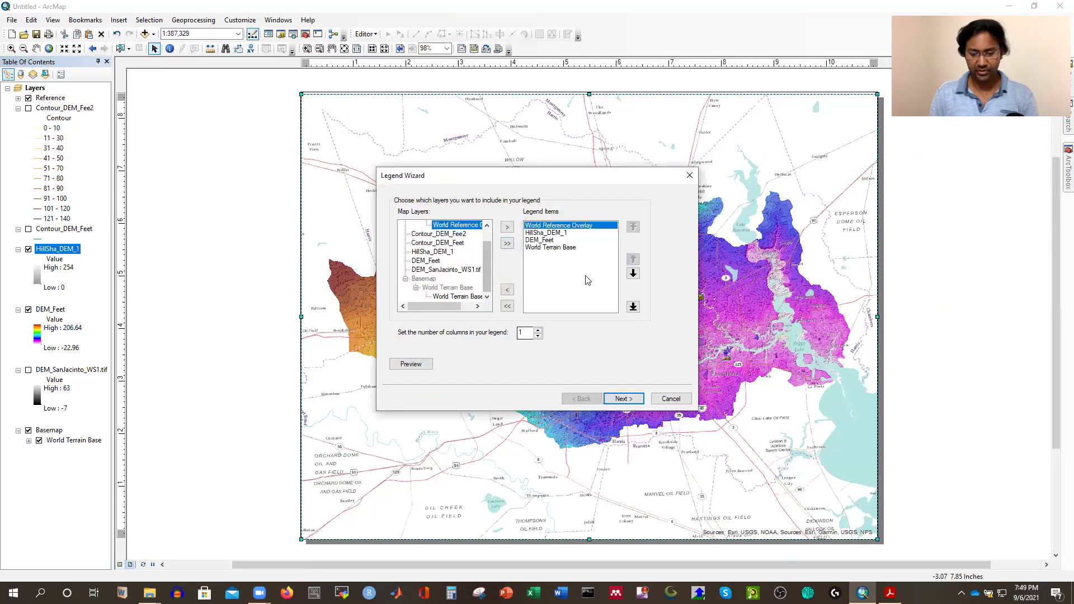
left_click(633, 400)
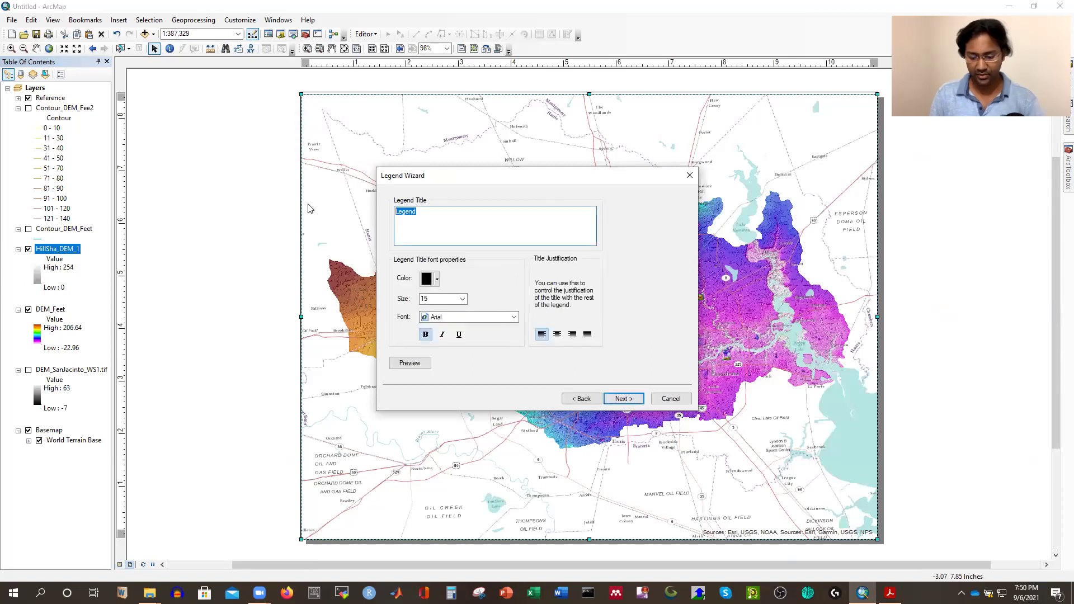
left_click(626, 399)
left_click(626, 398)
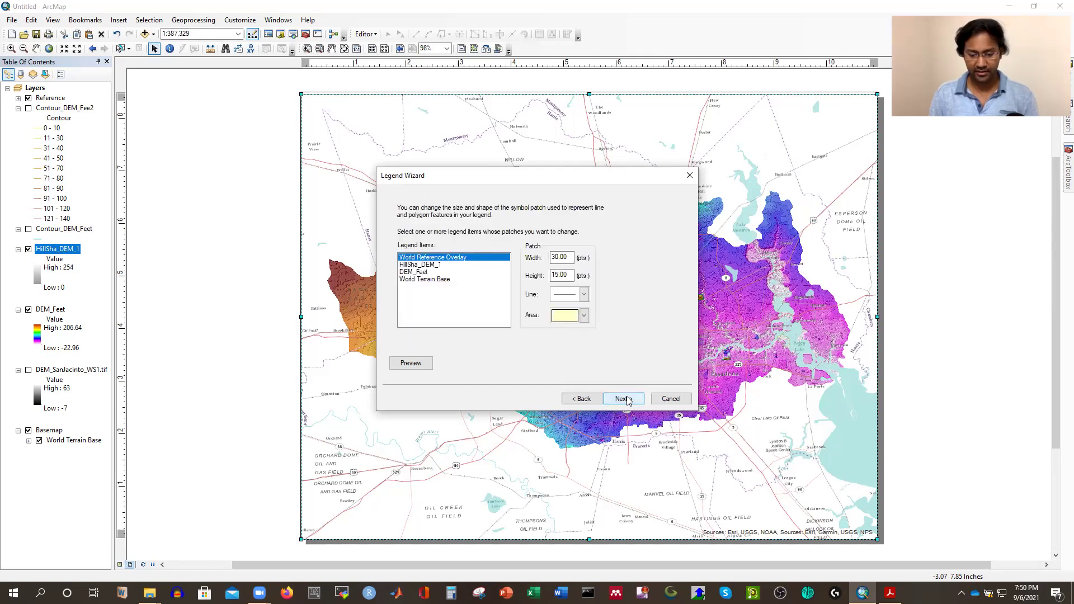
left_click(625, 398)
left_click(626, 398)
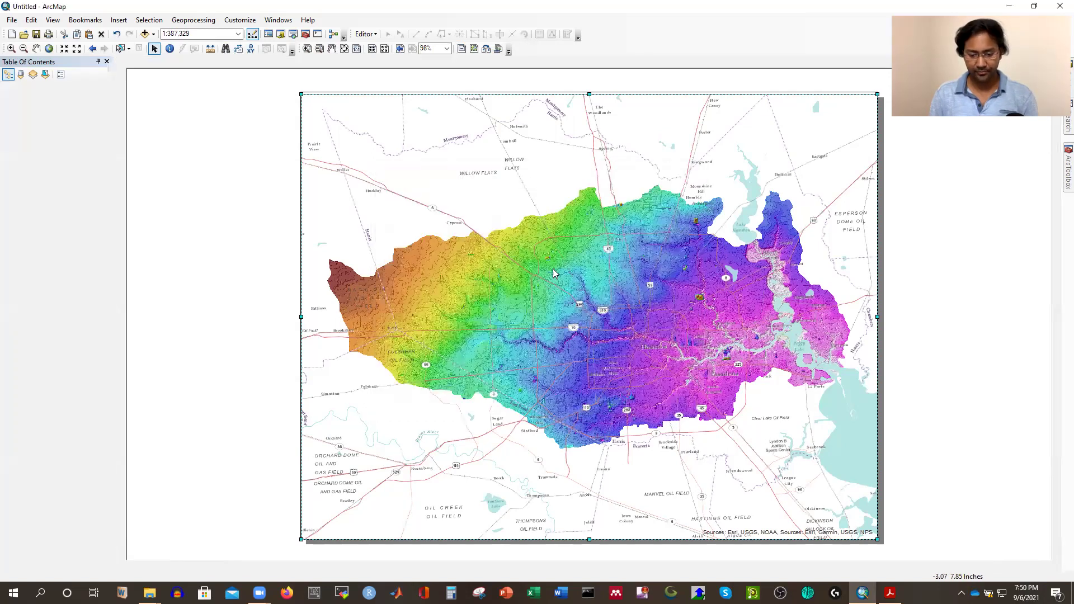
left_click_drag(361, 358, 343, 386)
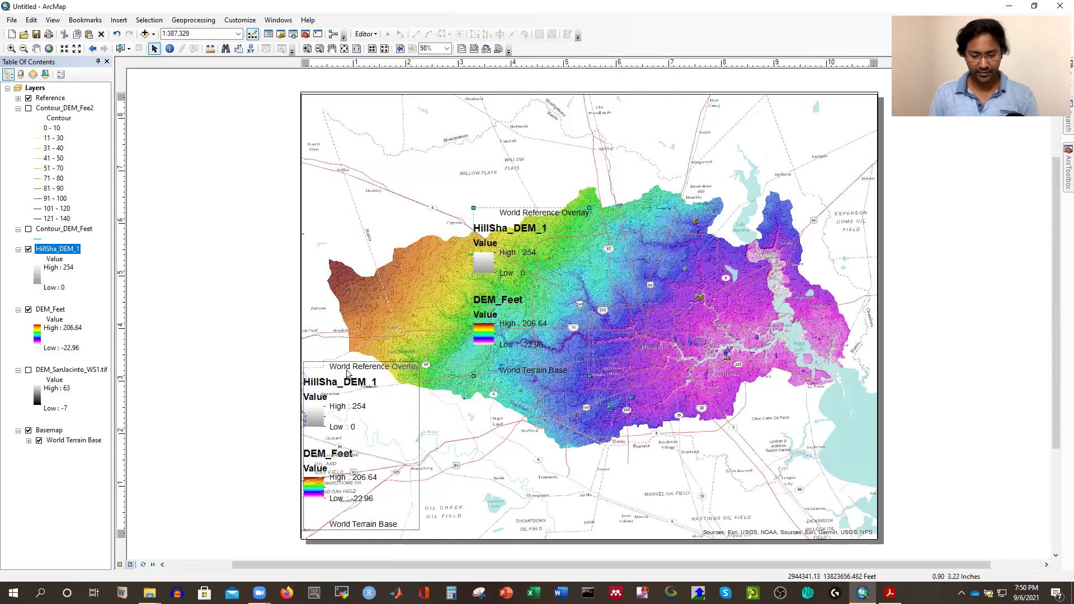
Set the label font size of all legend items to 14.
left_click(347, 398)
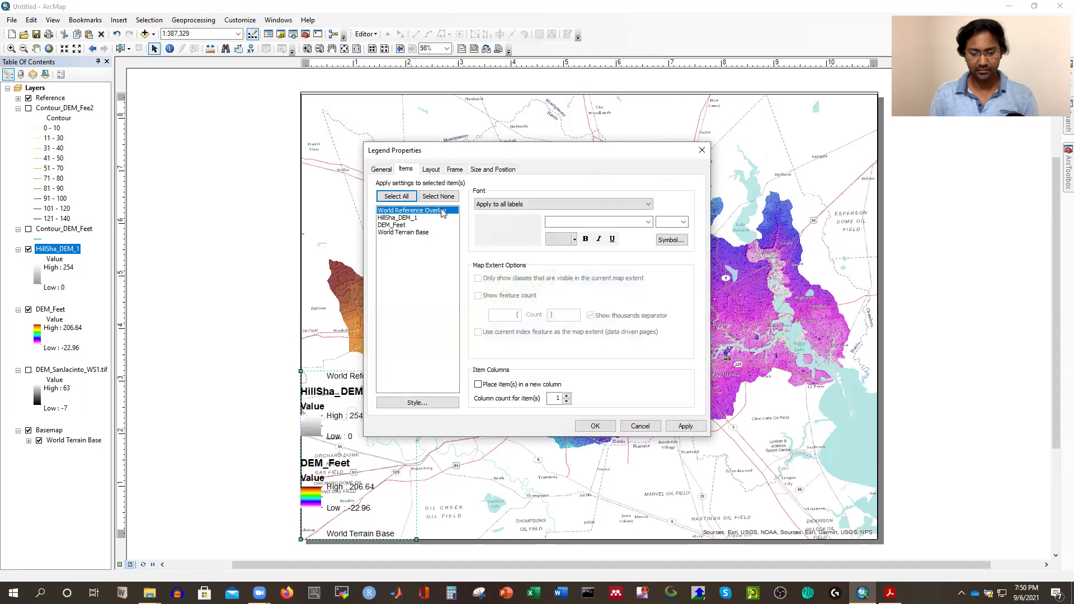
left_click(396, 195)
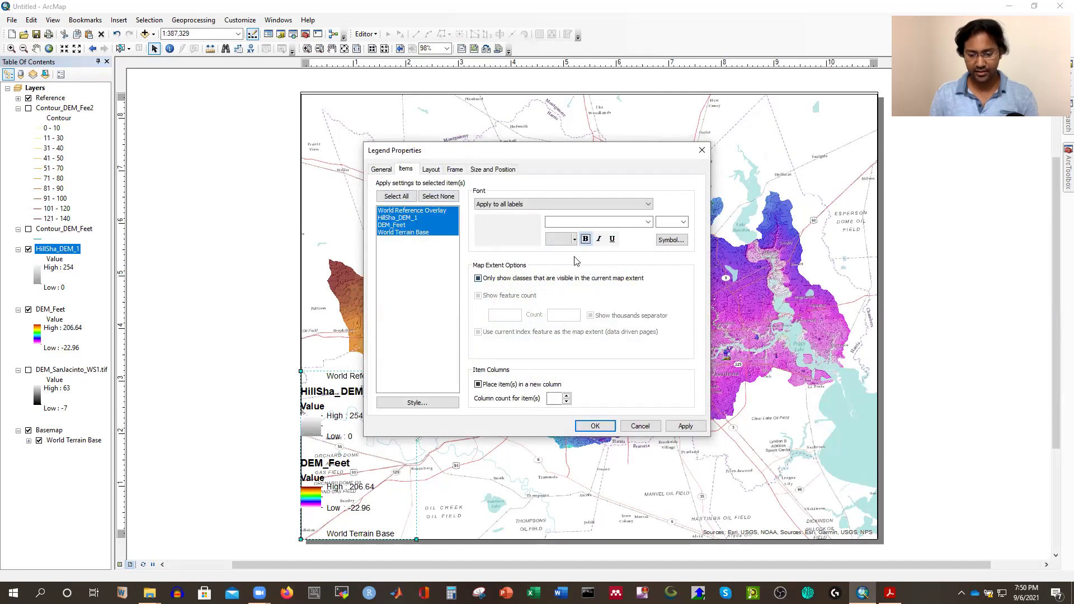
left_click(669, 240)
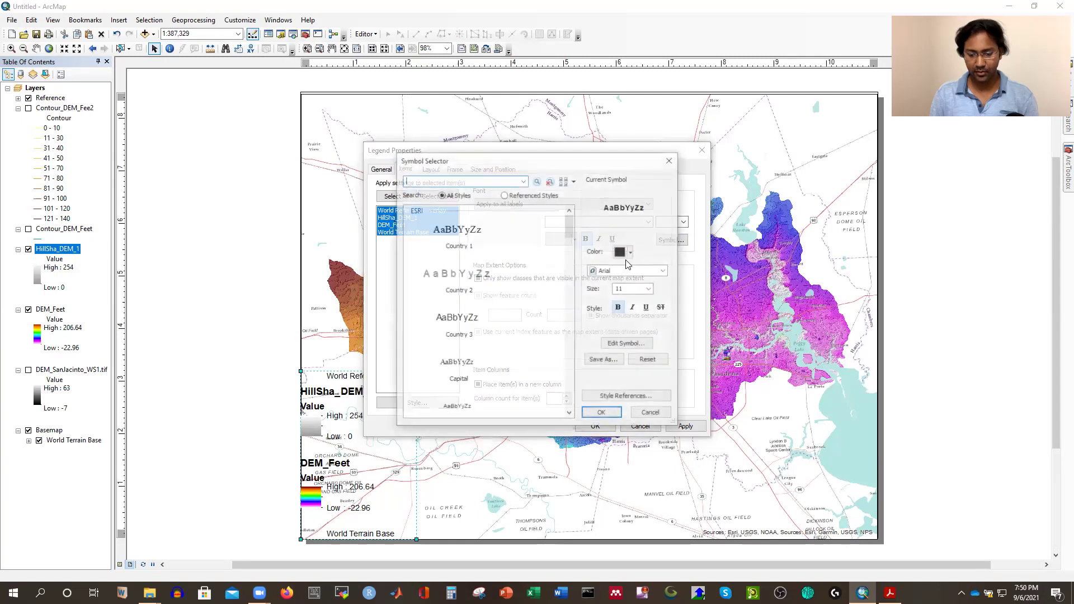
left_click(649, 289)
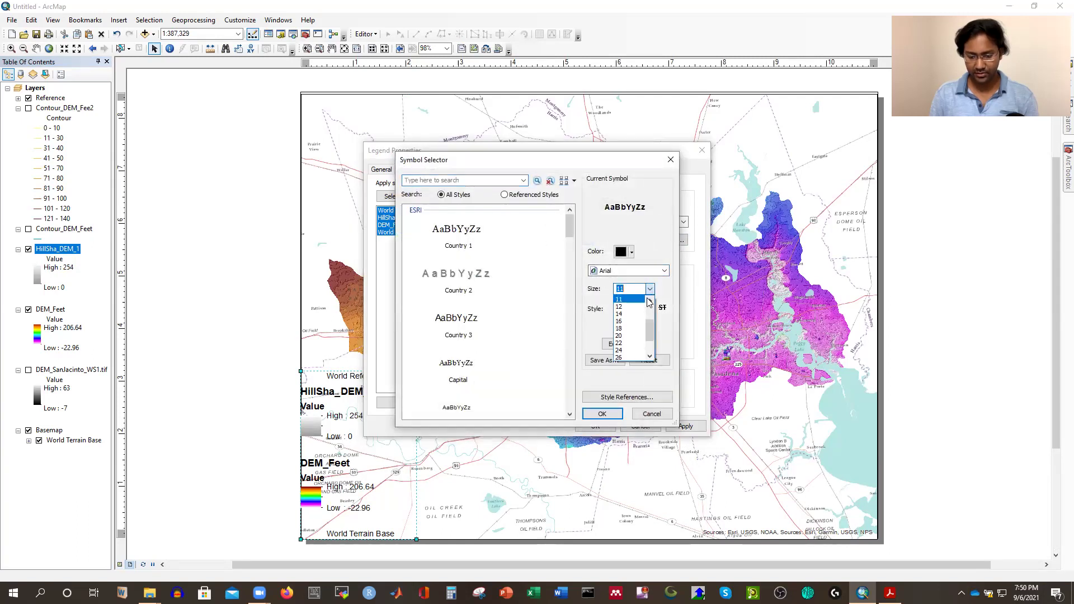
left_click(639, 320)
left_click(600, 414)
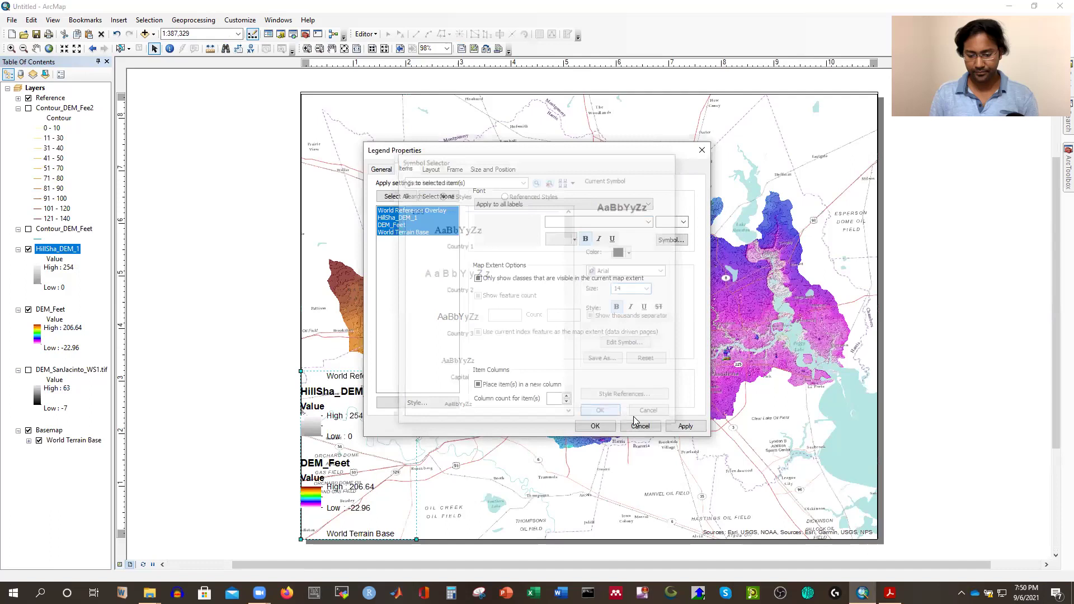
left_click(684, 427)
left_click(594, 426)
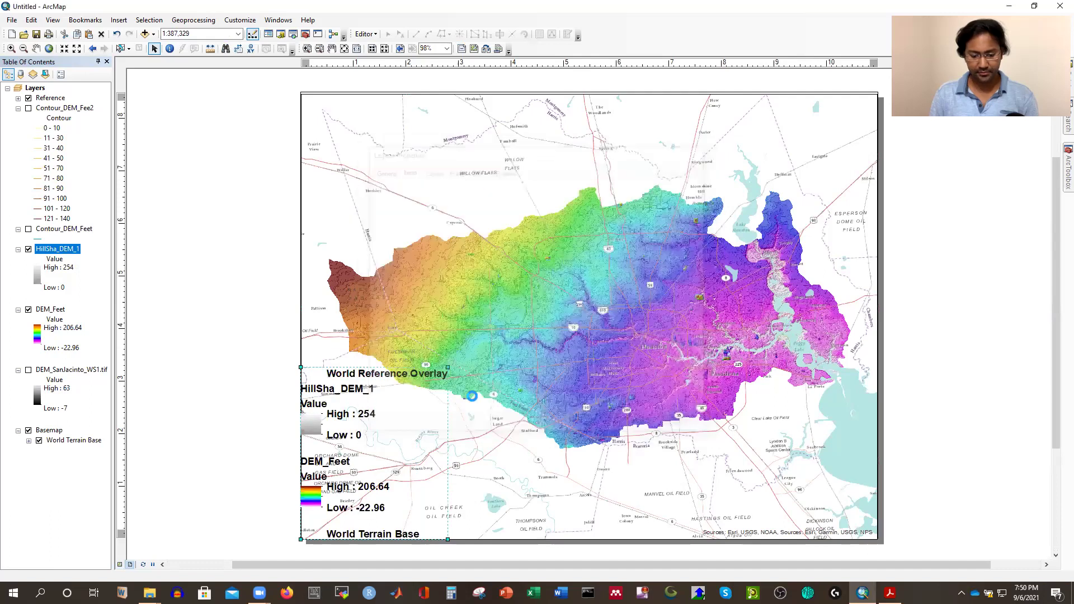
Shrink the legend slightly while keeping it in the lower-left corner of the map page.
left_click(337, 411)
left_click(428, 388)
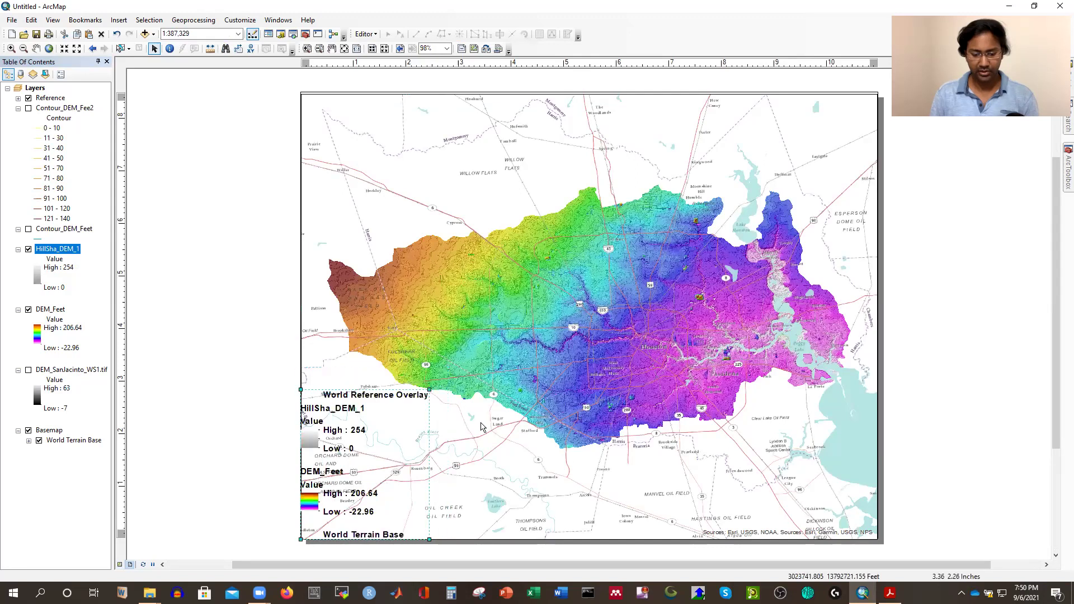
left_click(506, 441)
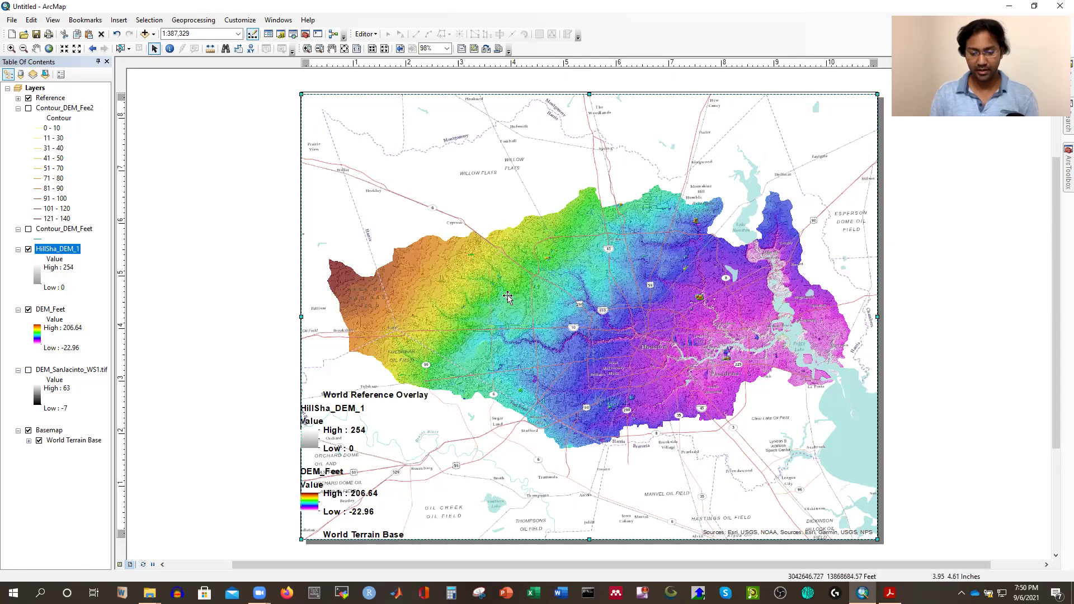
Insert a compass-style north arrow and move it to the lower-right corner of the map page.
left_click(118, 19)
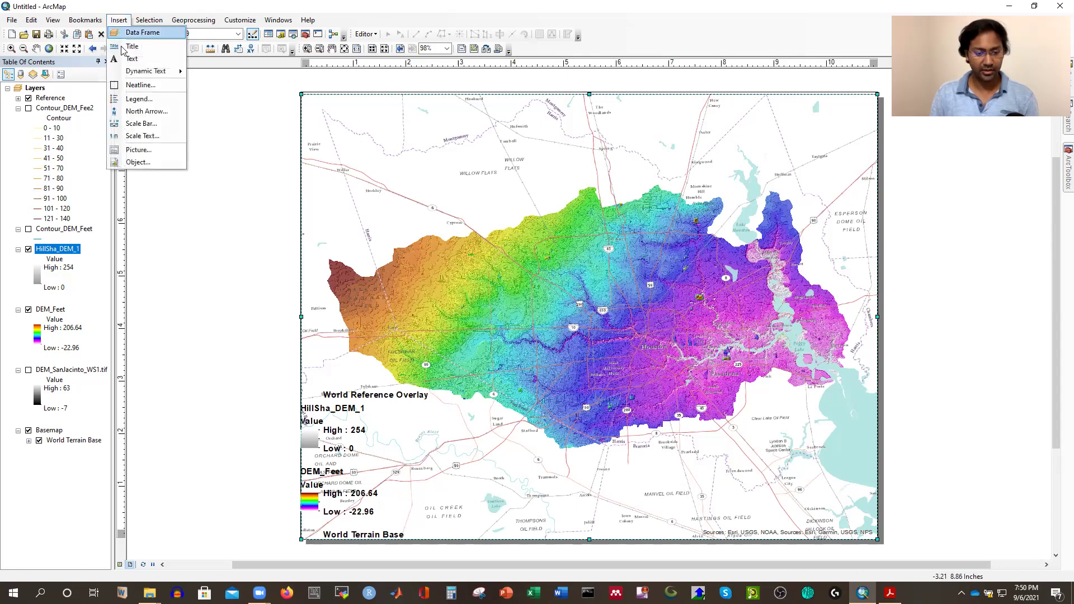
left_click(145, 115)
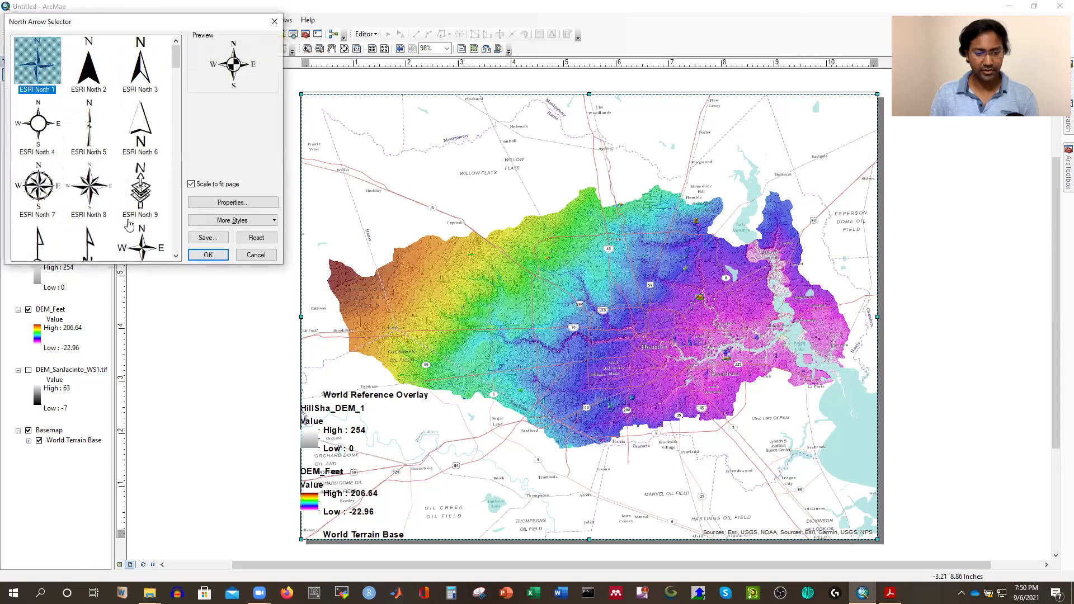
left_click(206, 256)
left_click_drag(493, 360, 763, 437)
left_click(913, 456)
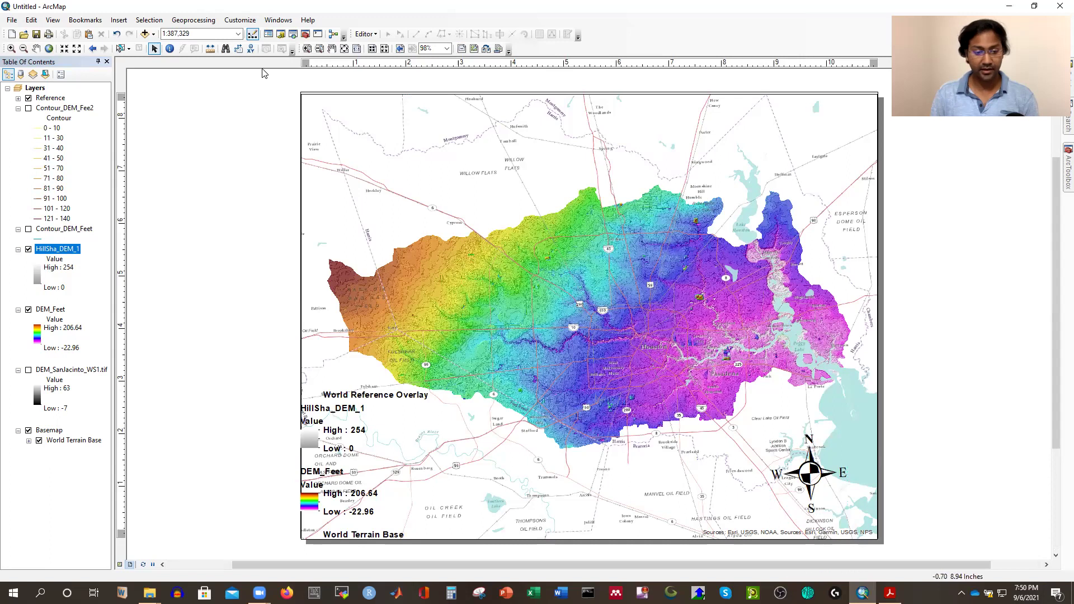
Insert an alternating scale bar and move it to the bottom centre of the map page.
left_click(119, 20)
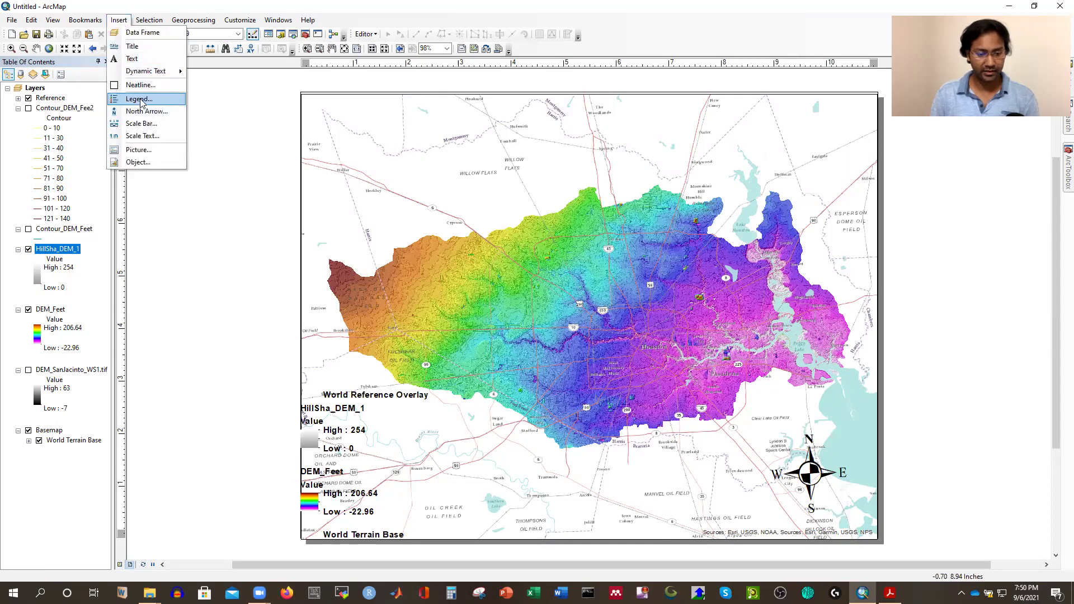
left_click(142, 123)
left_click(207, 252)
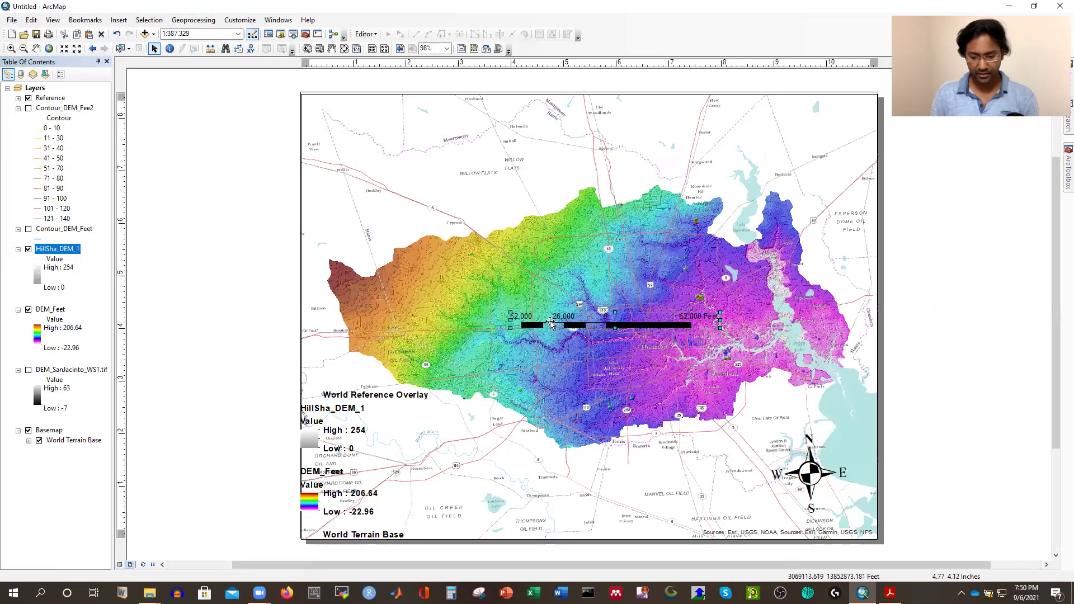
left_click_drag(553, 326, 580, 516)
Set the scale bar's division units to Miles.
left_click(626, 509)
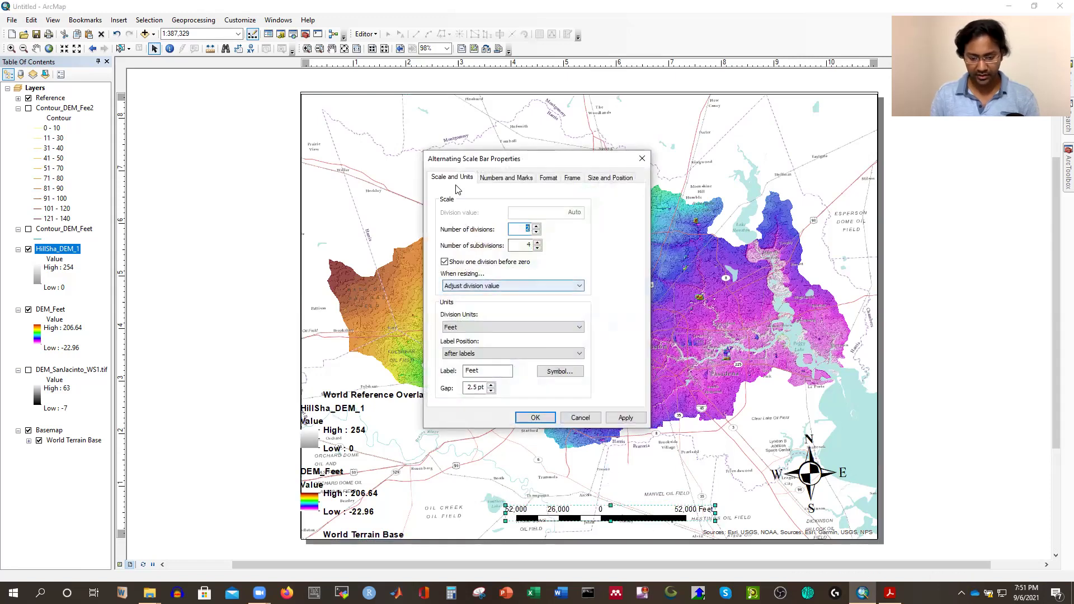
left_click(492, 179)
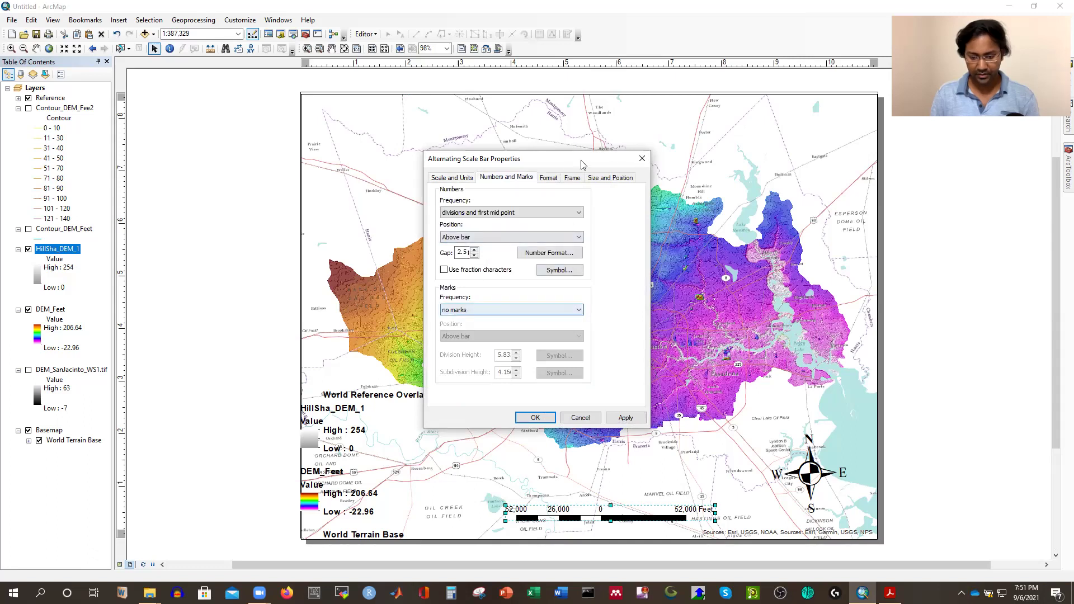
left_click(549, 177)
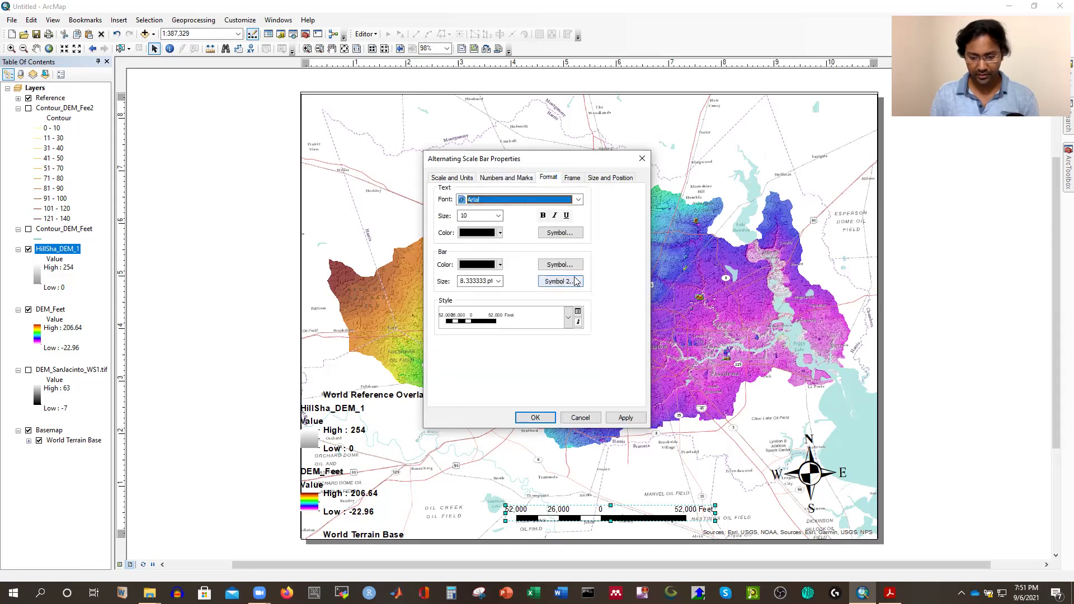
left_click(572, 178)
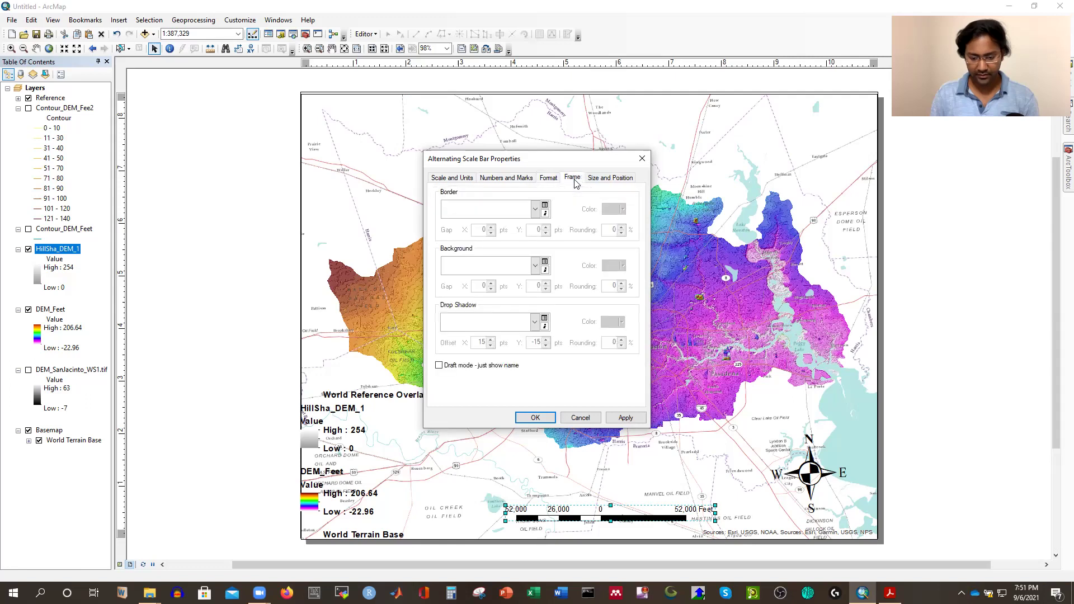
left_click(452, 179)
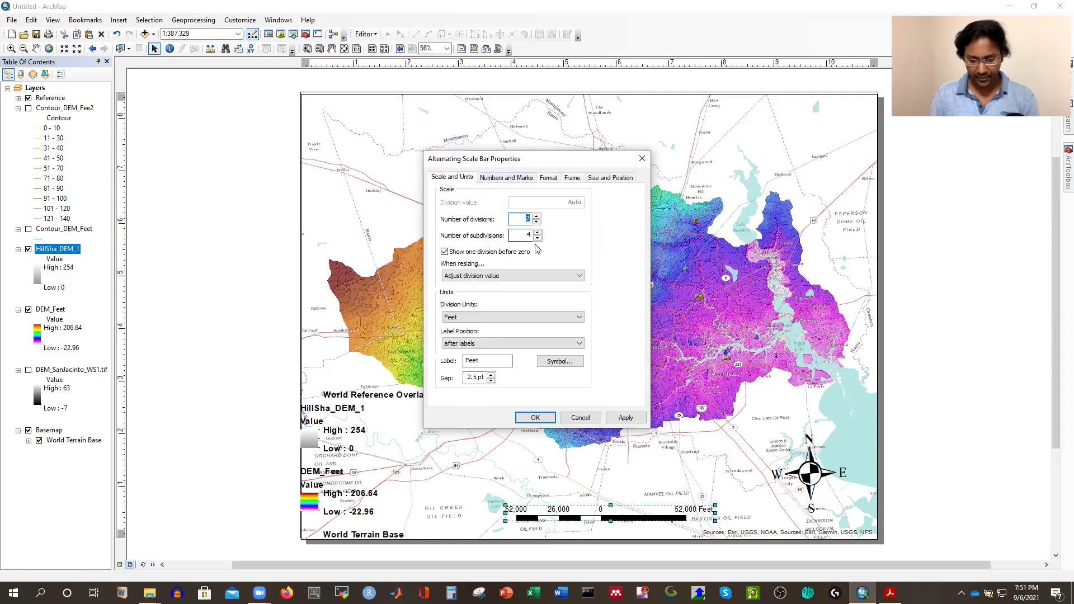
left_click(468, 316)
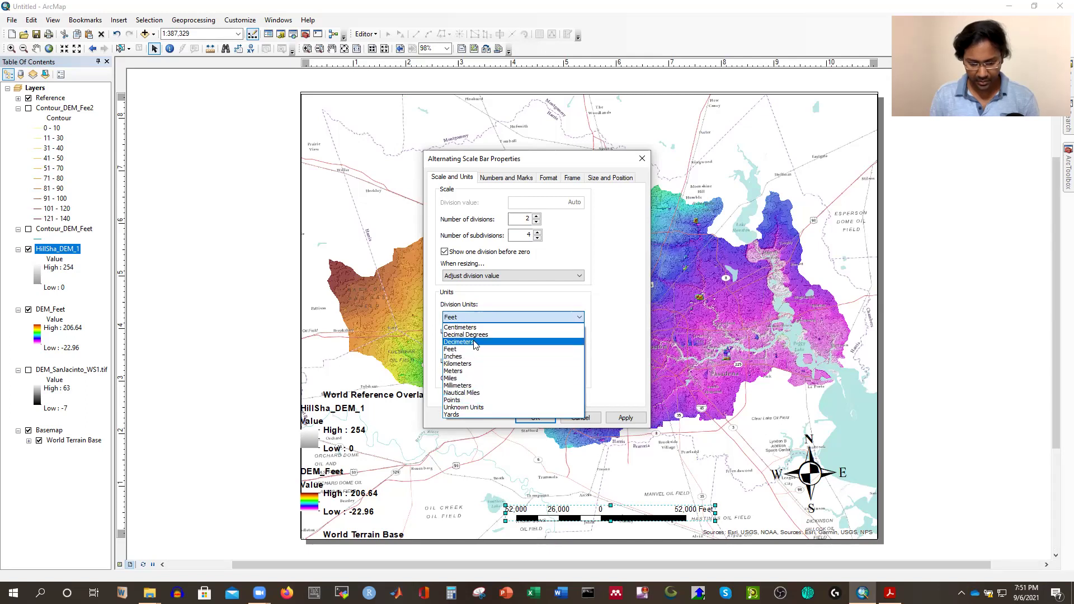
left_click(463, 378)
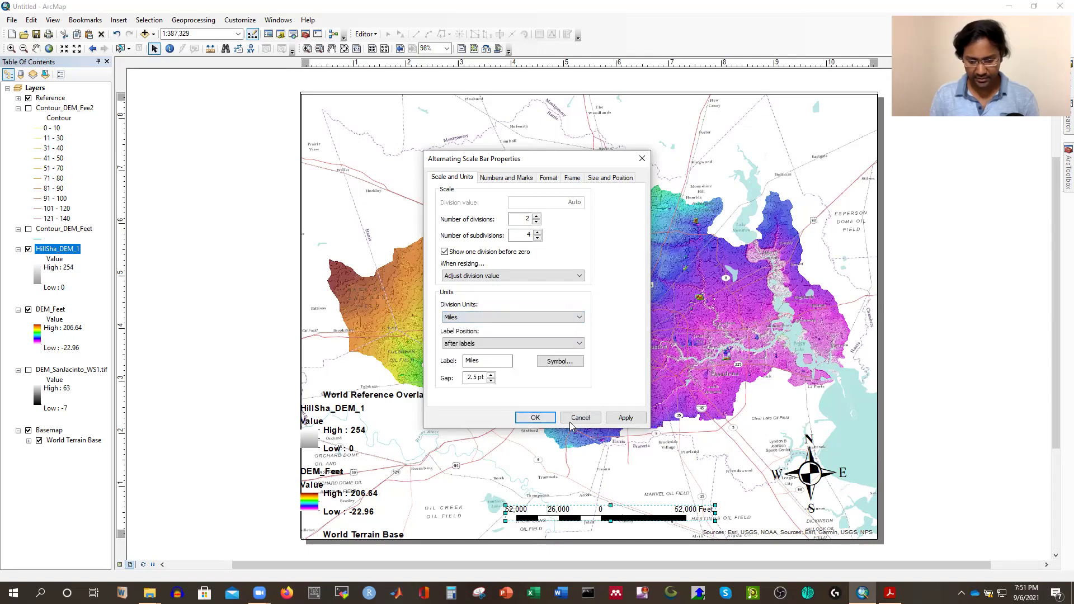
left_click(535, 418)
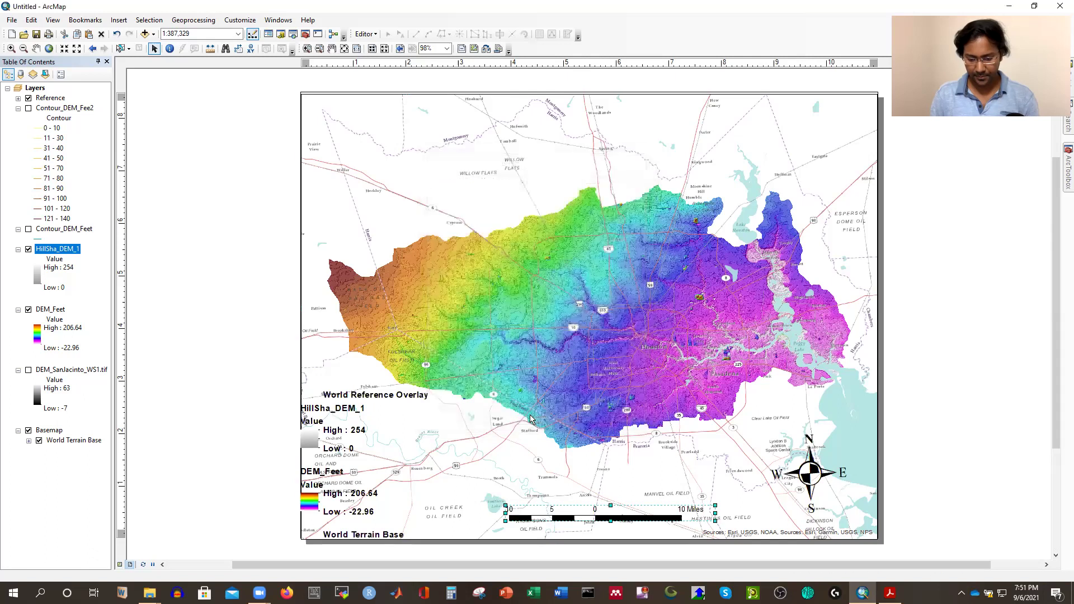
Format the scale bar's text as bold at size 12.
left_click(615, 526)
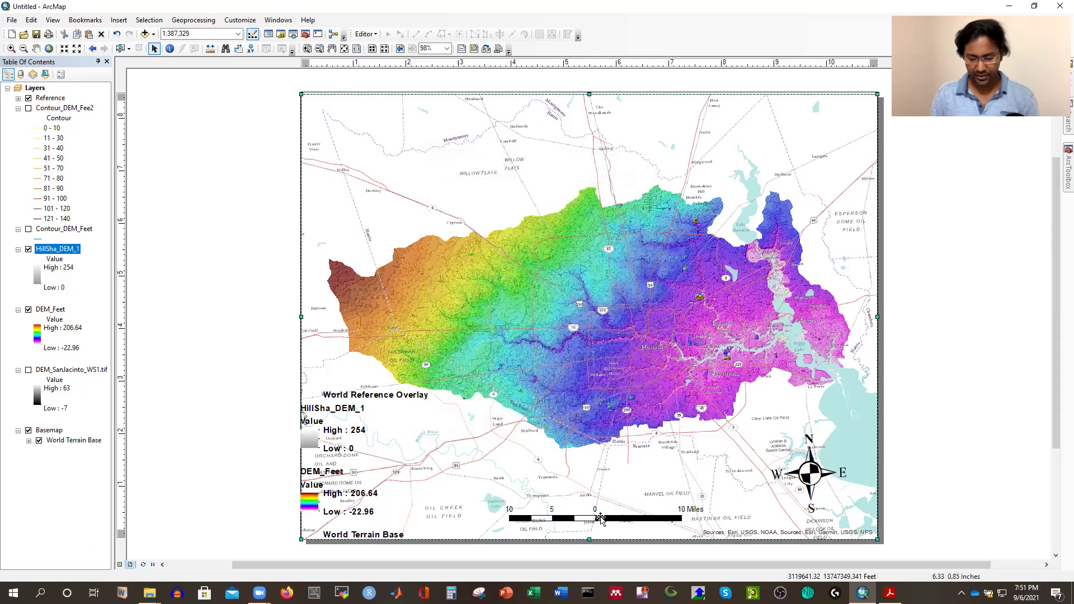
left_click(572, 515)
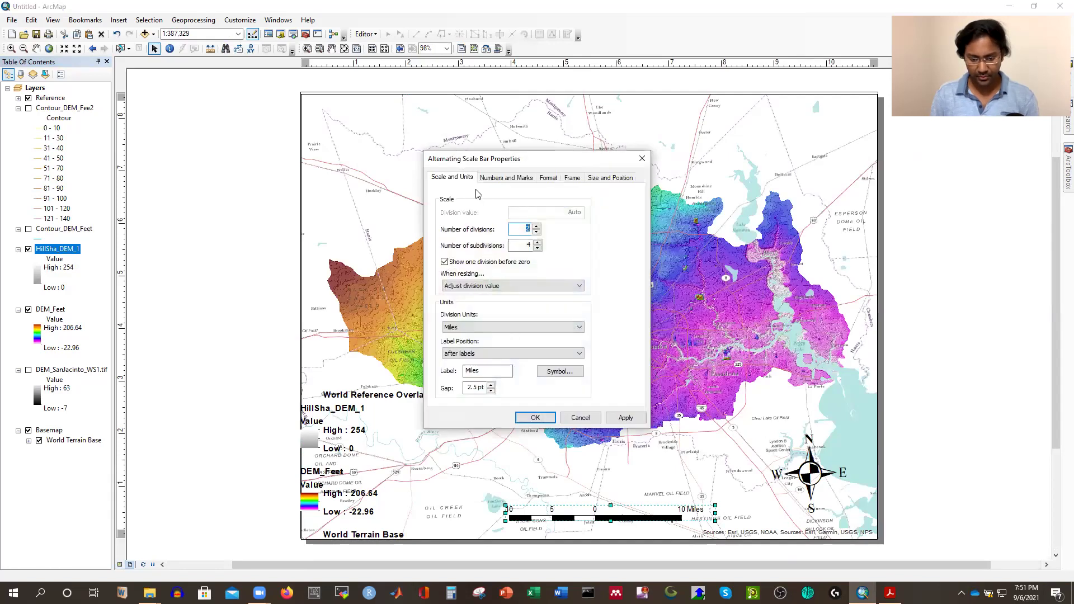
left_click(491, 179)
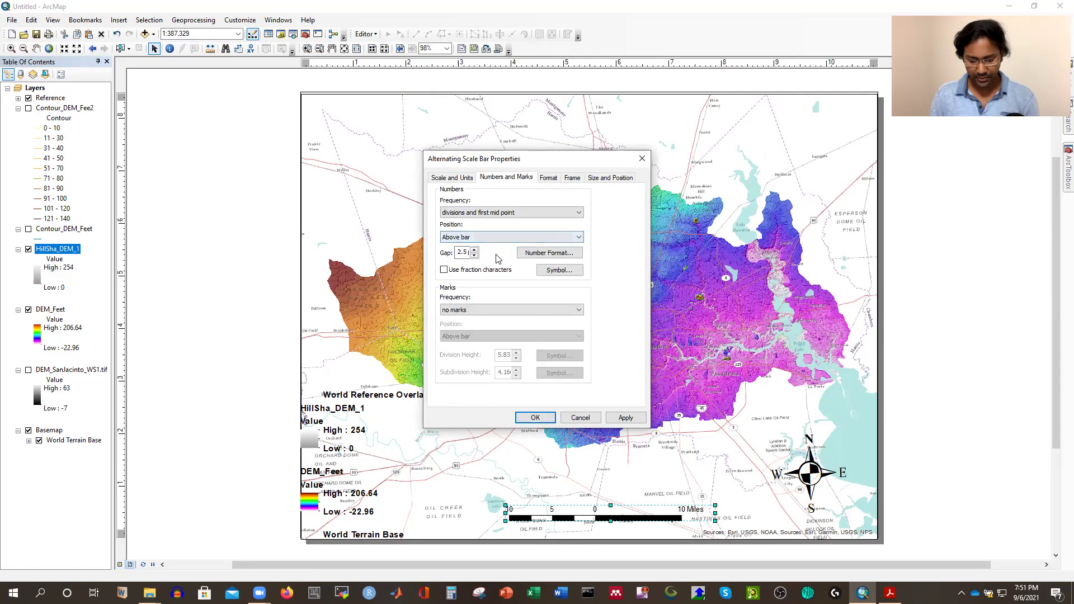
left_click(573, 180)
left_click(549, 179)
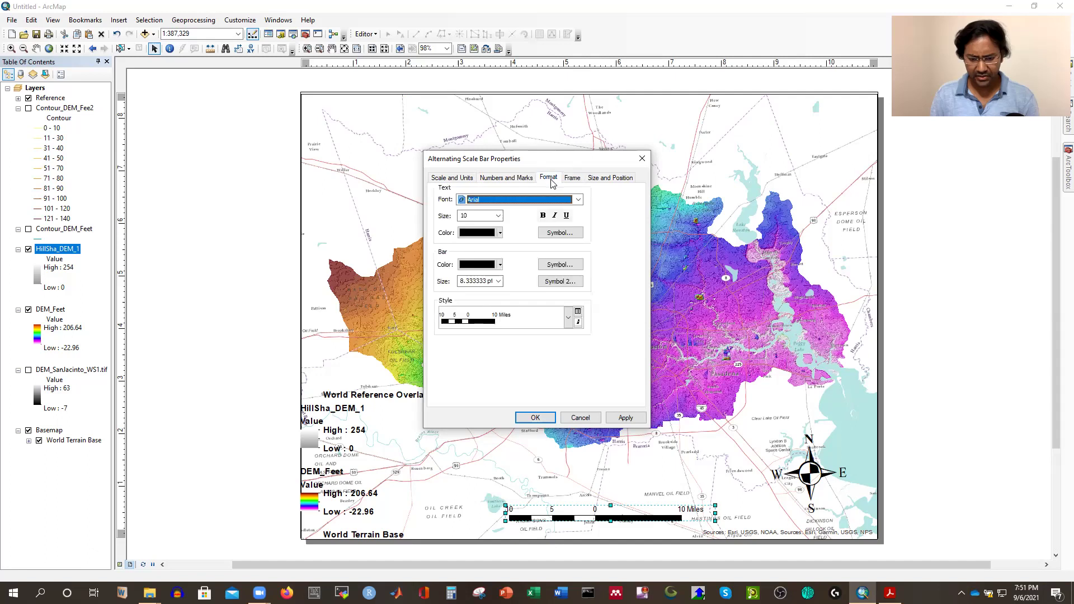
left_click(498, 216)
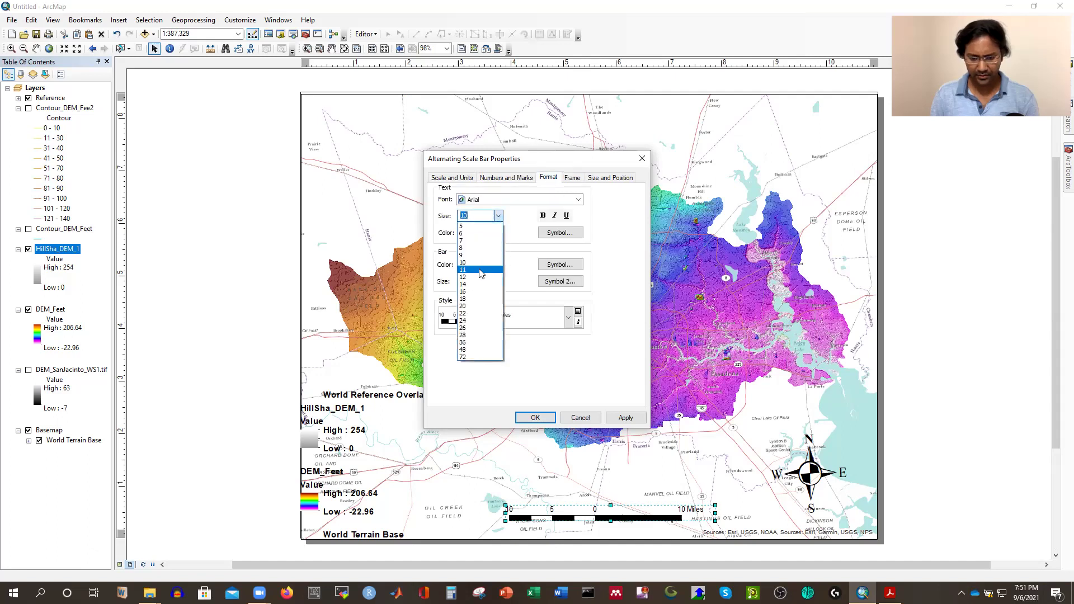
left_click(497, 274)
left_click(543, 215)
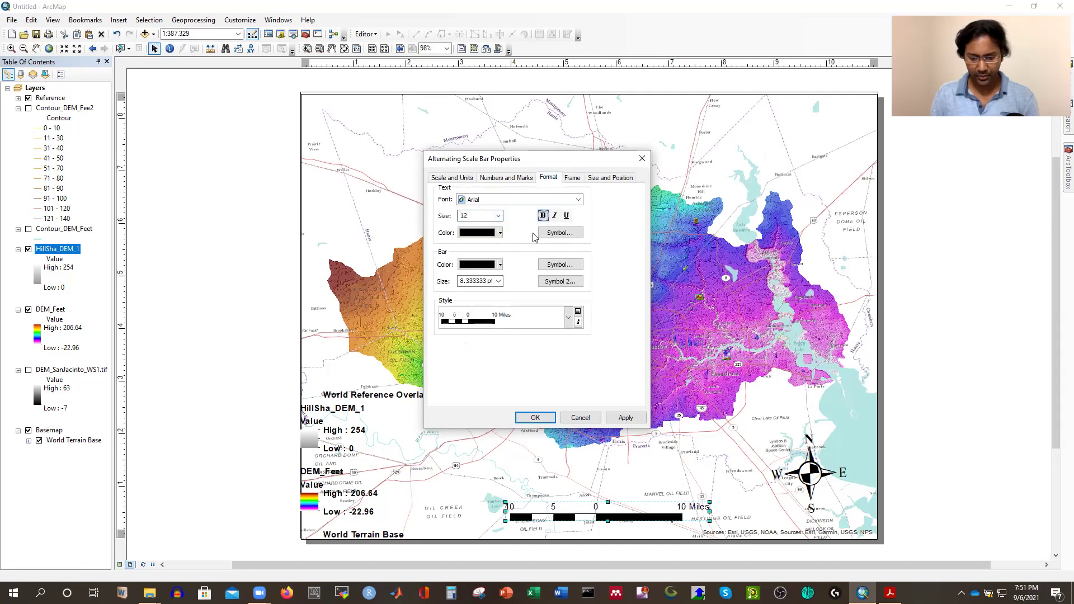
left_click(622, 421)
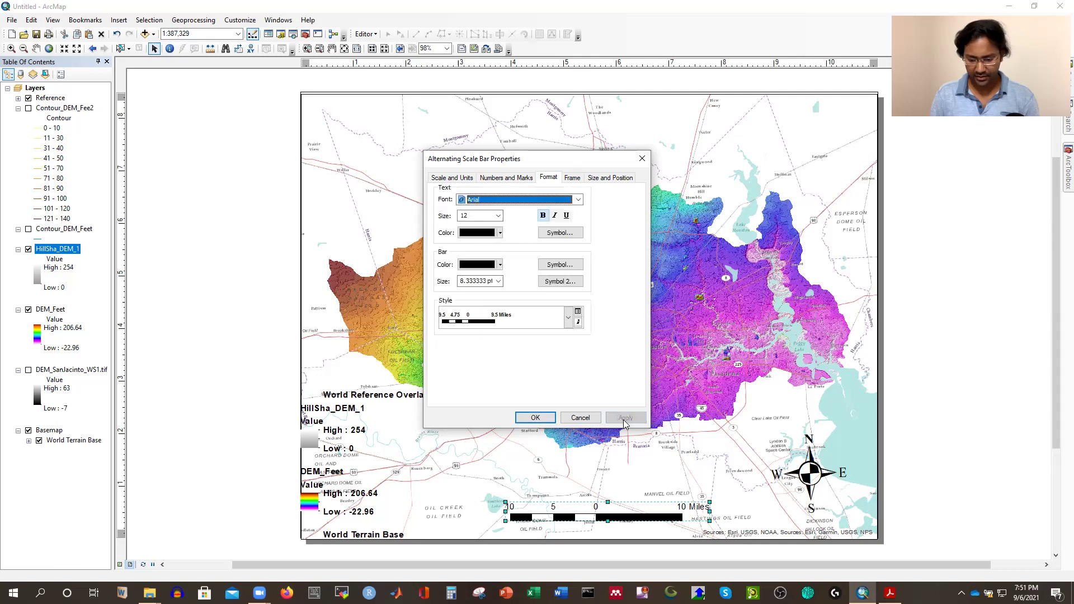
left_click(535, 419)
left_click(656, 459)
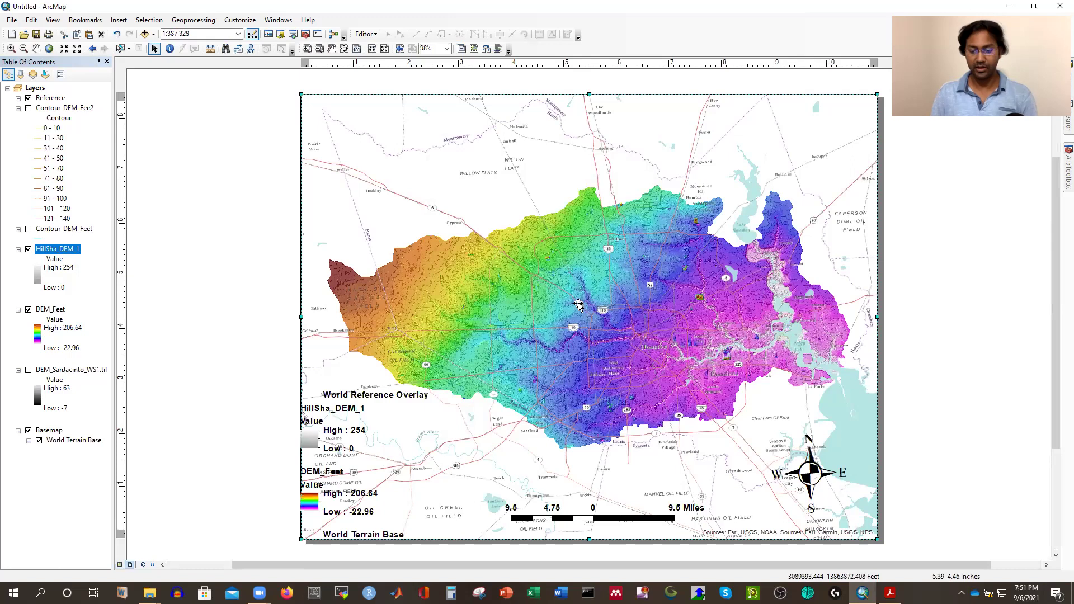
Insert the map title "Hillshade Map of San Jacinto Watershed", copying its text before confirming.
left_click(127, 21)
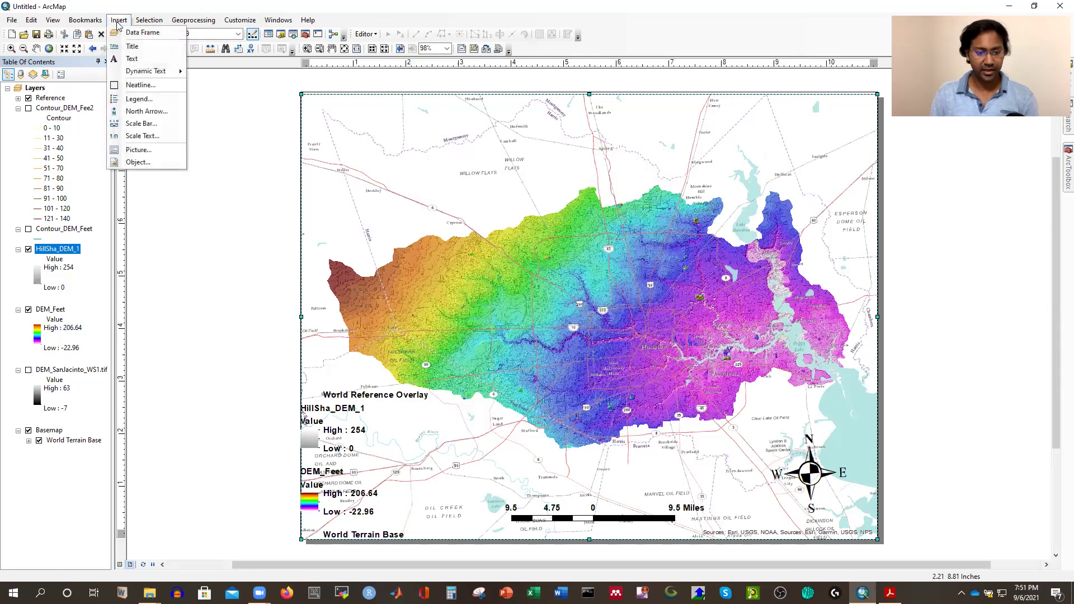
left_click(135, 47)
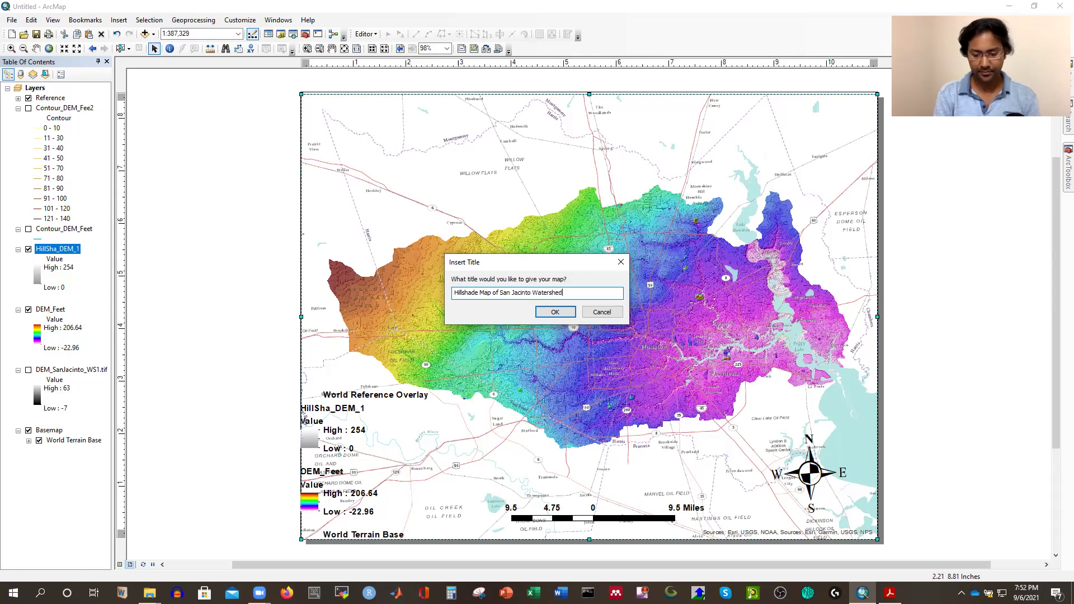
key("ctrl+a")
key("ctrl+c")
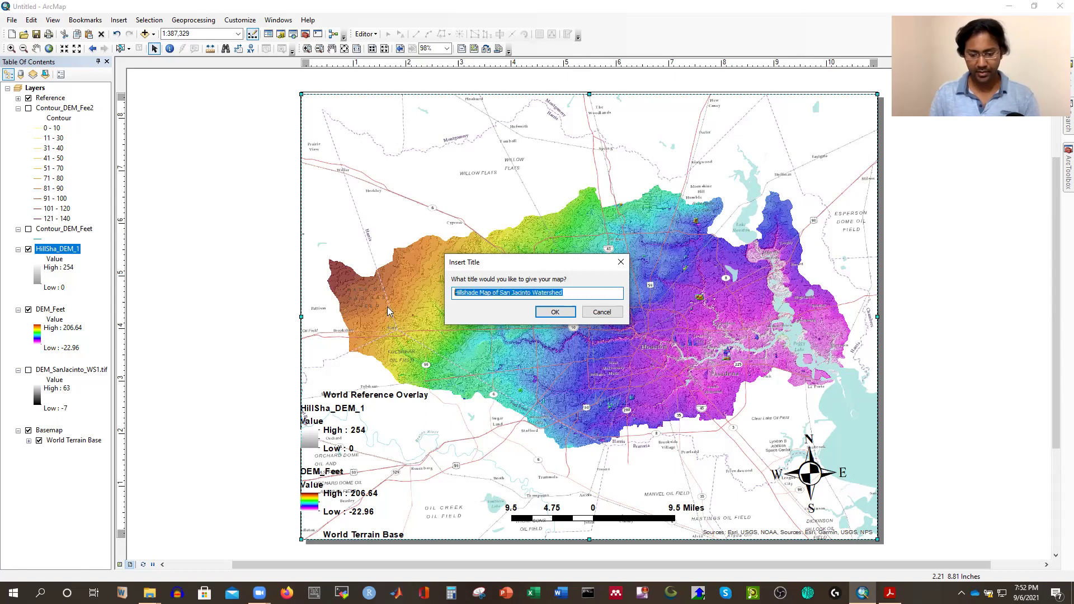
left_click(555, 312)
Replace the title's dynamic text with the copied "Hillshade Map of San Jacinto Watershed" and format it as bold Arial at size 26.
double_click(546, 139)
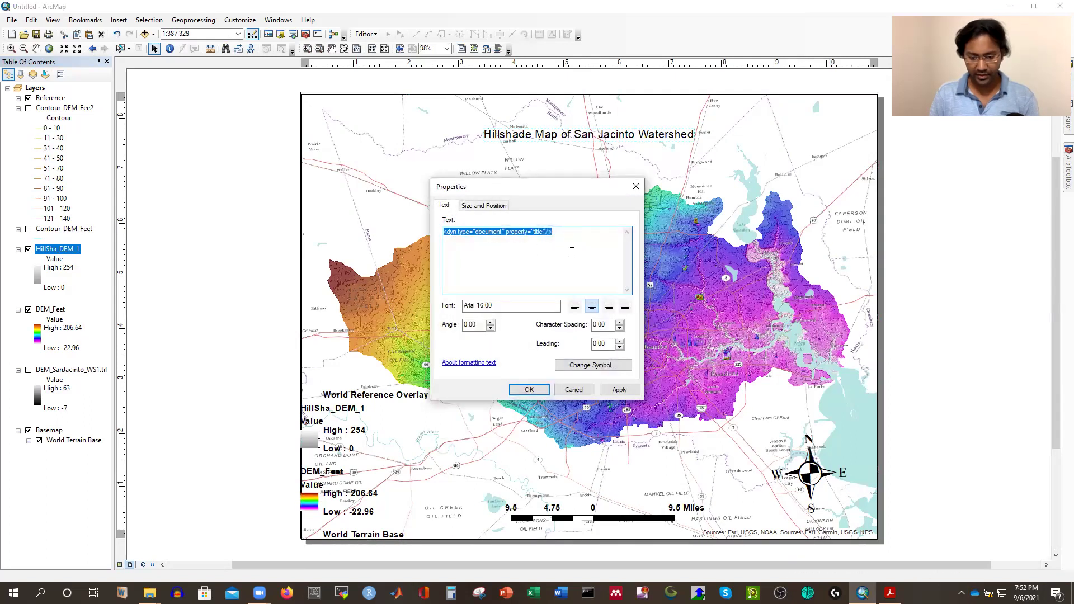
key("ctrl+v")
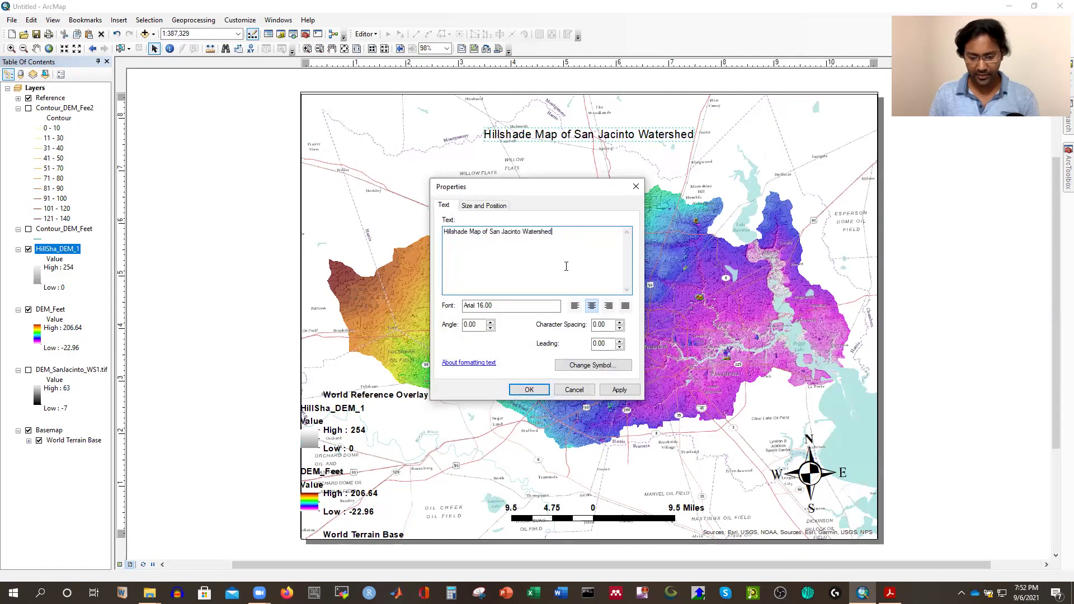
left_click(571, 366)
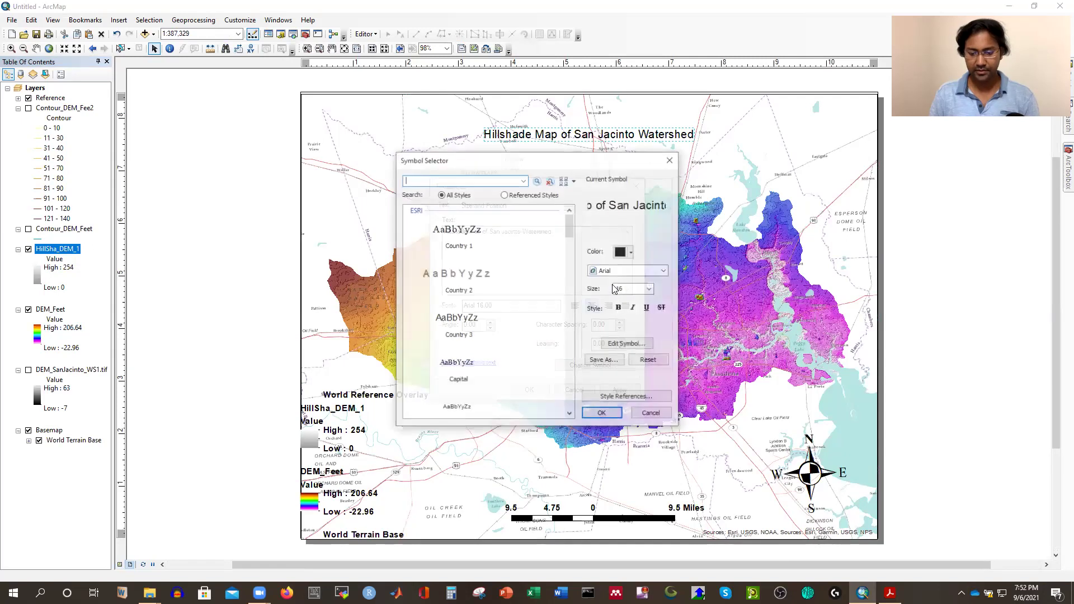
left_click(651, 289)
left_click(634, 338)
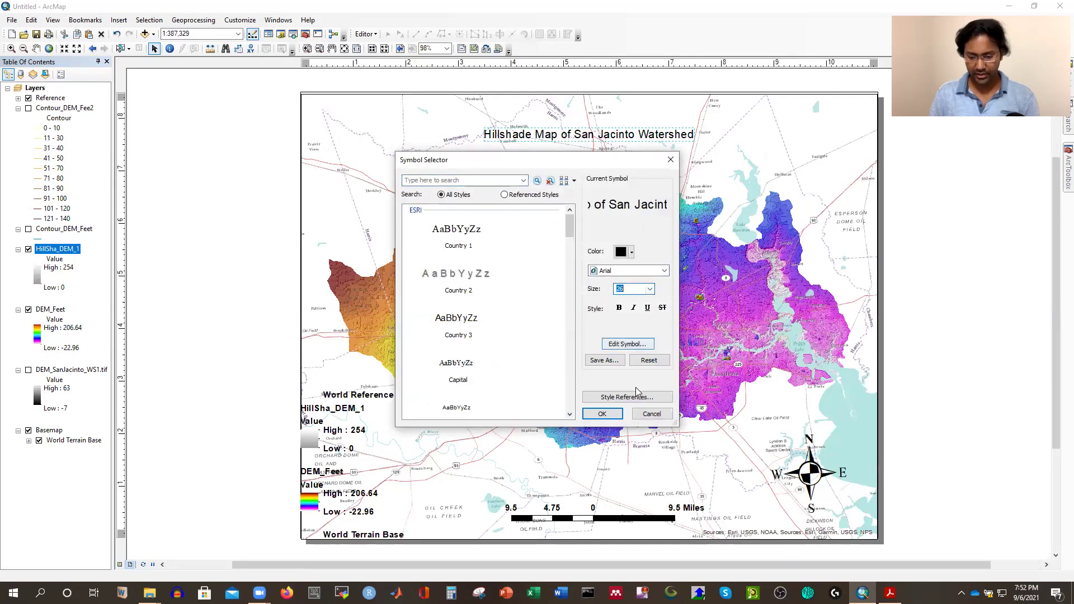
left_click(618, 308)
left_click(602, 415)
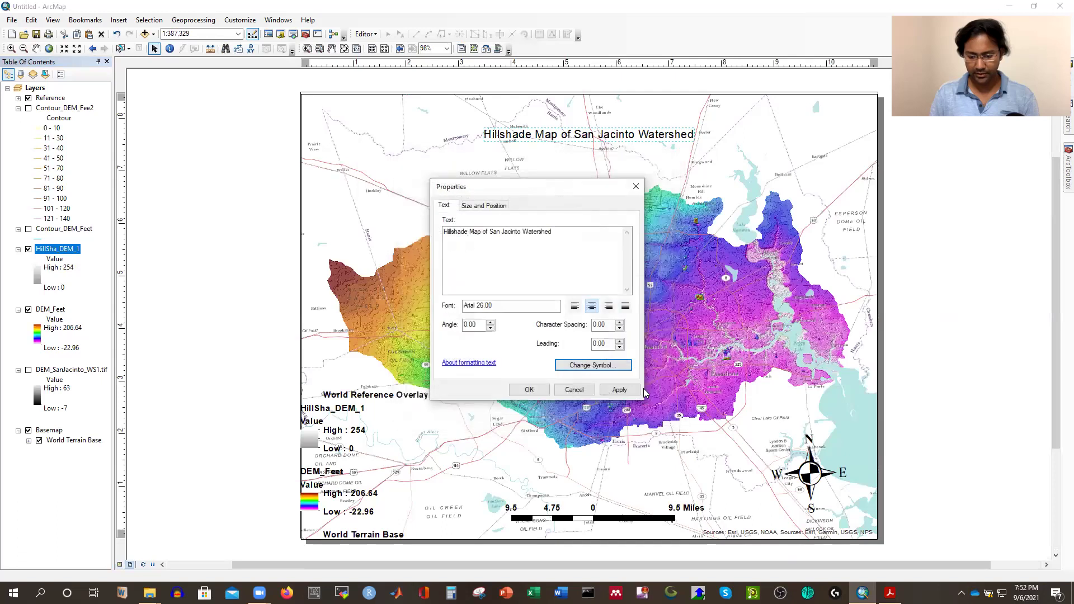
left_click(617, 390)
left_click(529, 389)
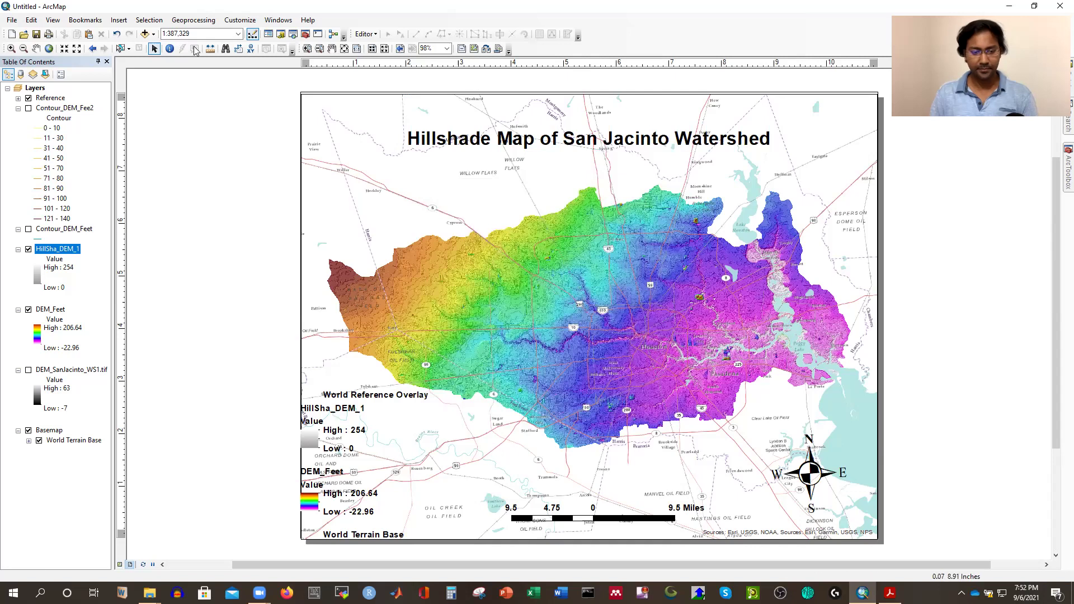
Bring up the map document's file, print and export commands.
left_click(12, 20)
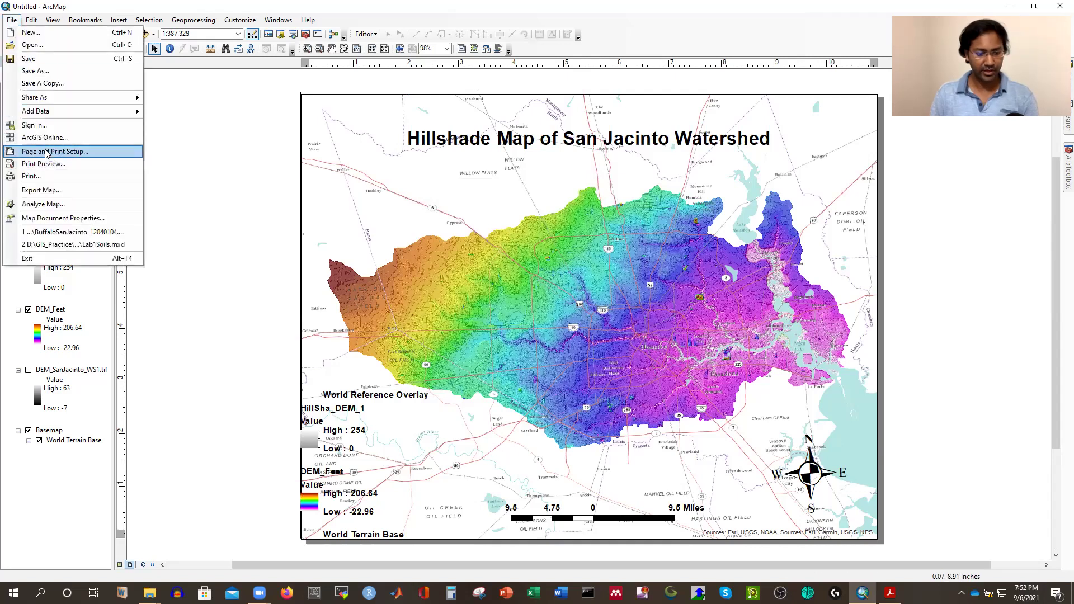